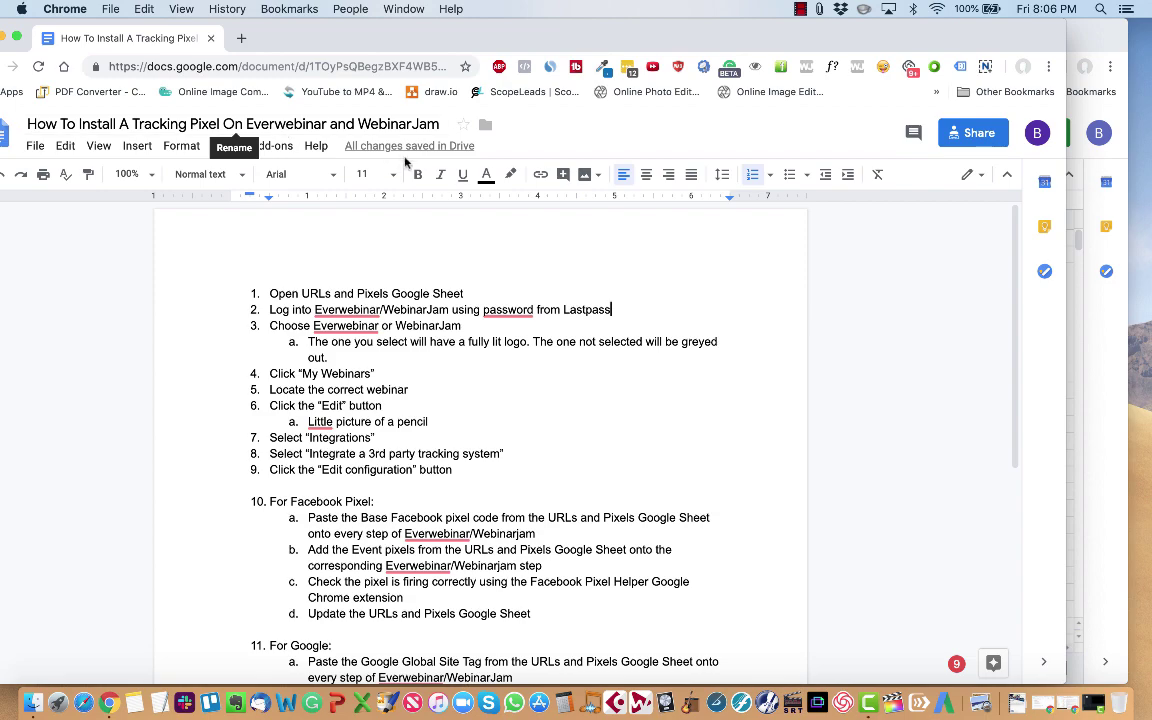
Move the instructions document's window aside so the spreadsheet window behind is reachable, and skim the numbered instructions.
{"action": "left_click_drag", "start_coordinate": [429, 37], "coordinate": [216, 6]}
{"action": "scroll", "coordinate": [224, 285], "scroll_direction": "down", "scroll_amount": 5}
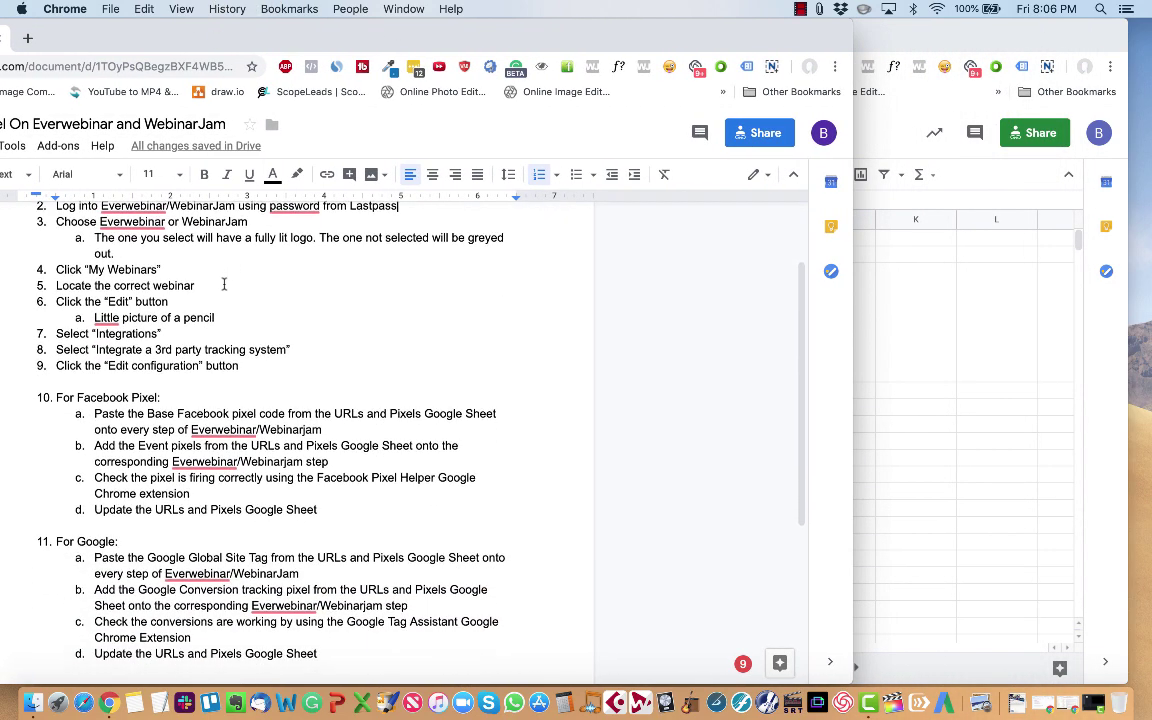
{"action": "scroll", "coordinate": [224, 285], "scroll_direction": "up", "scroll_amount": 5}
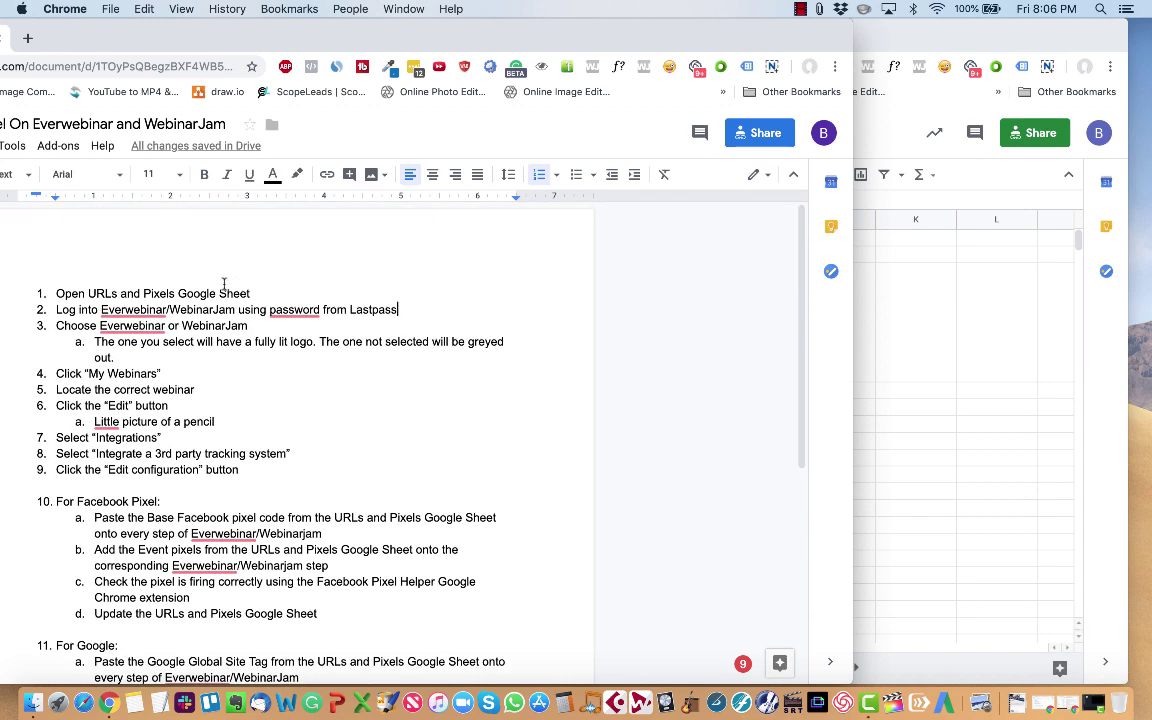
Correct item 2 of the instructions to read "using the password from Lastpass" by accepting the grammar suggestion.
{"action": "left_click", "coordinate": [269, 293]}
{"action": "mouse_move", "coordinate": [370, 303]}
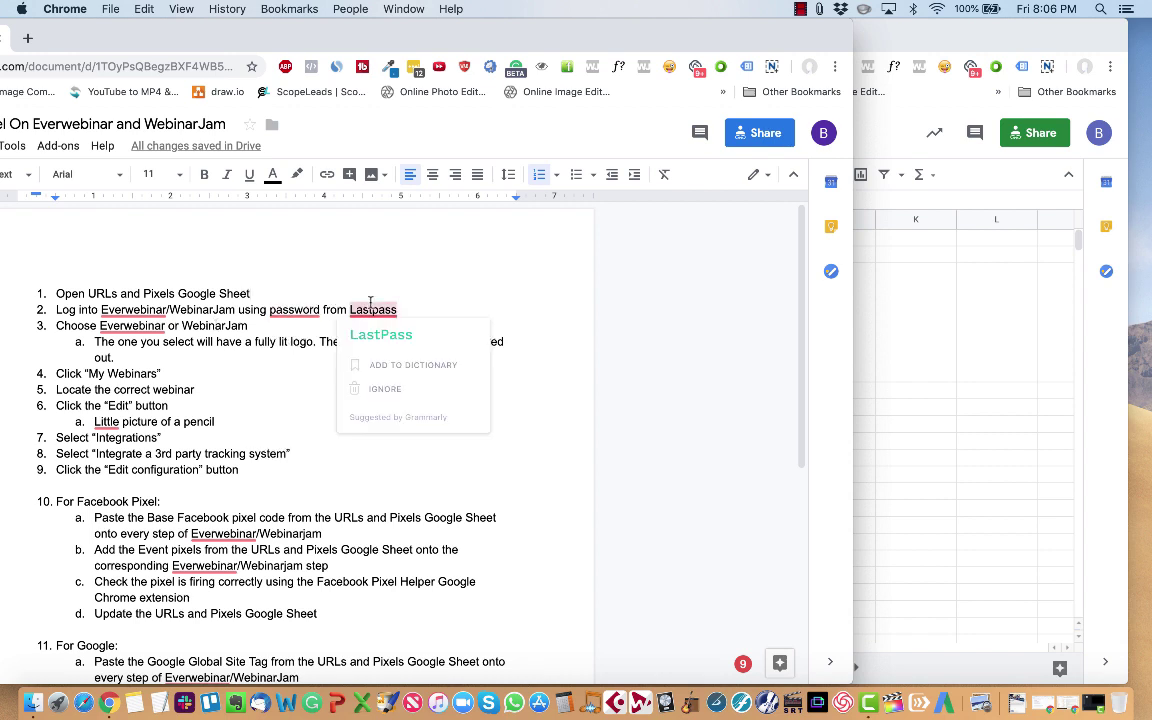
{"action": "mouse_move", "coordinate": [295, 310]}
{"action": "left_click", "coordinate": [303, 342]}
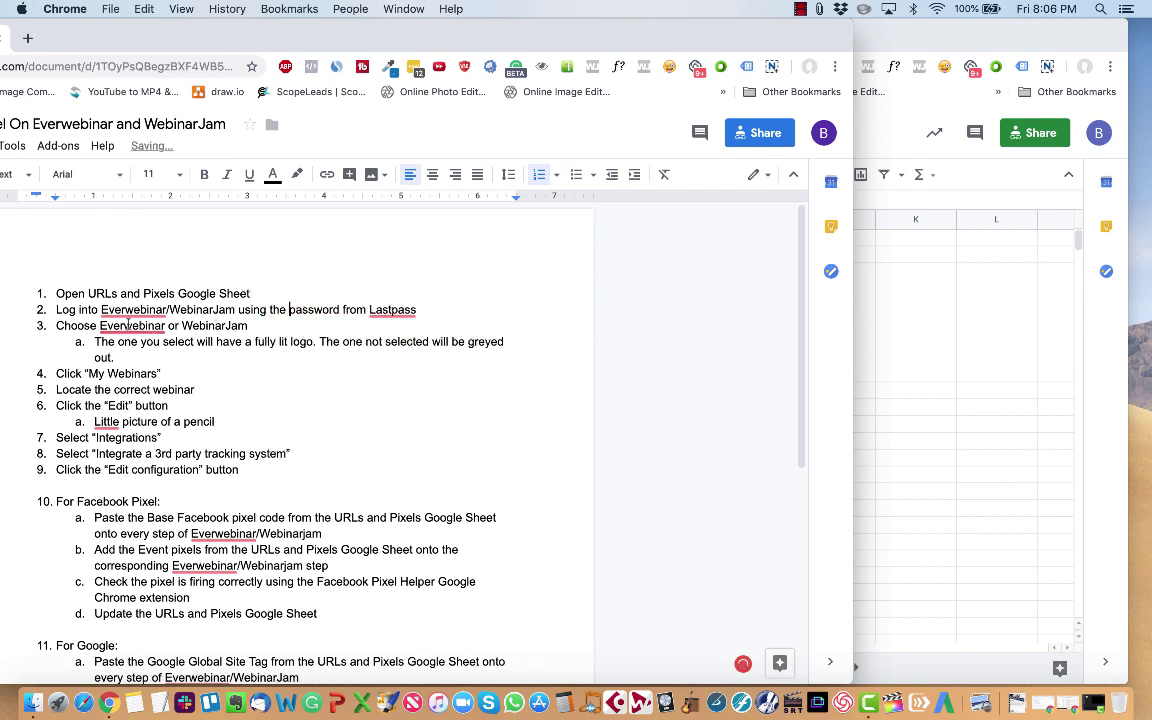
Review the instructions from choosing Everwebinar or WebinarJam through the Facebook Pixel and Google items.
{"action": "mouse_move", "coordinate": [140, 326]}
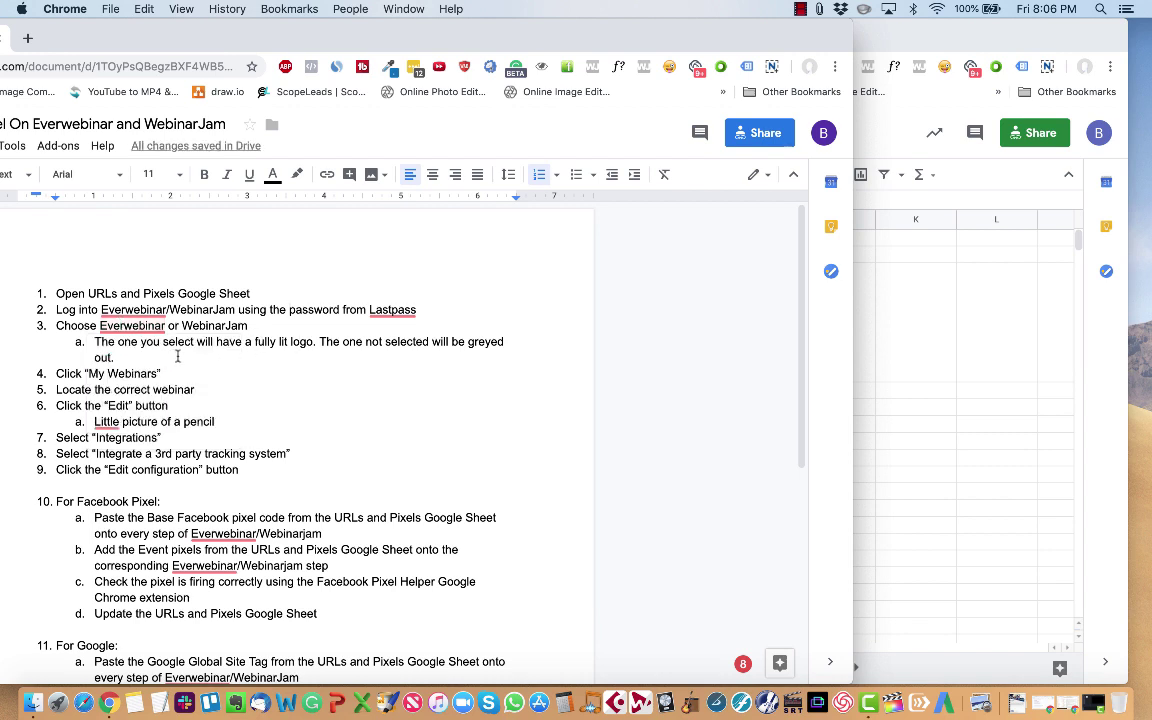
{"action": "left_click_drag", "start_coordinate": [170, 355], "coordinate": [0, 328]}
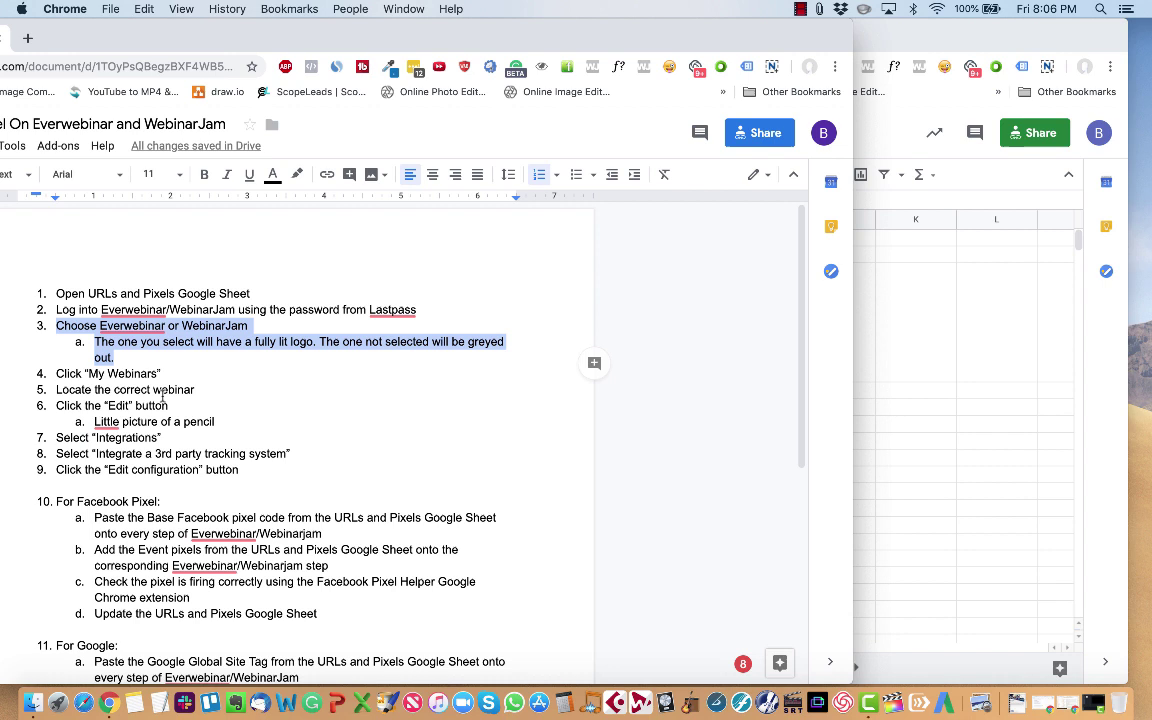
{"action": "left_click", "coordinate": [154, 330]}
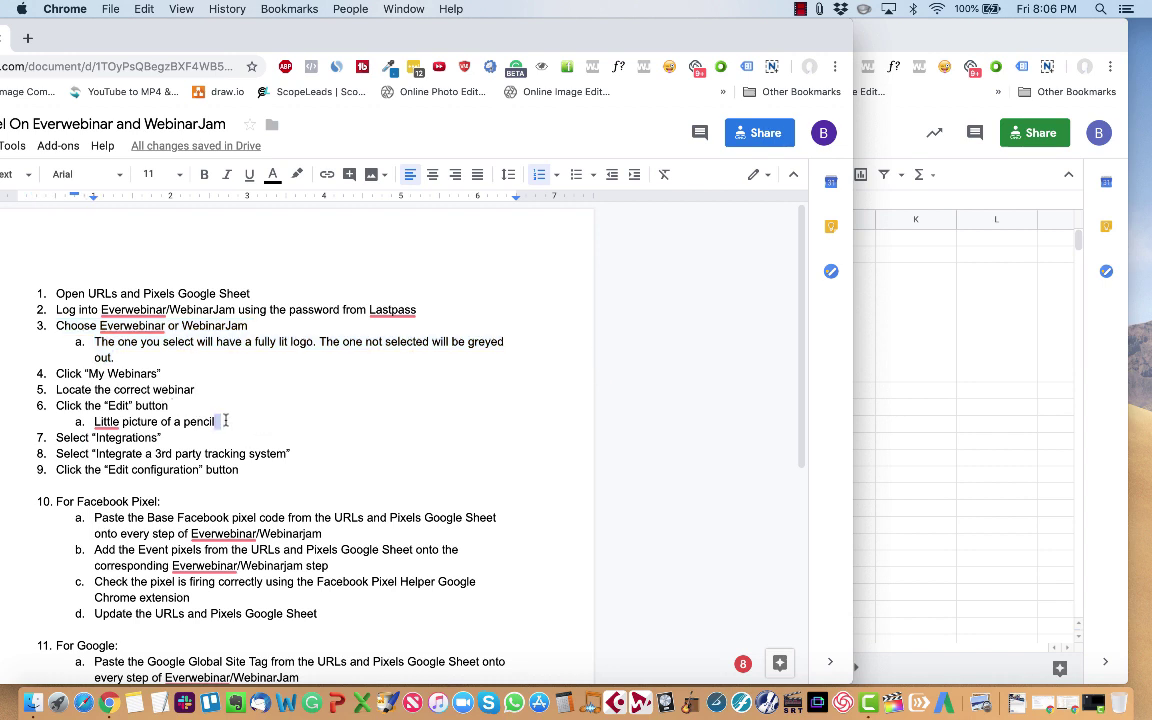
{"action": "left_click_drag", "start_coordinate": [218, 421], "coordinate": [49, 407]}
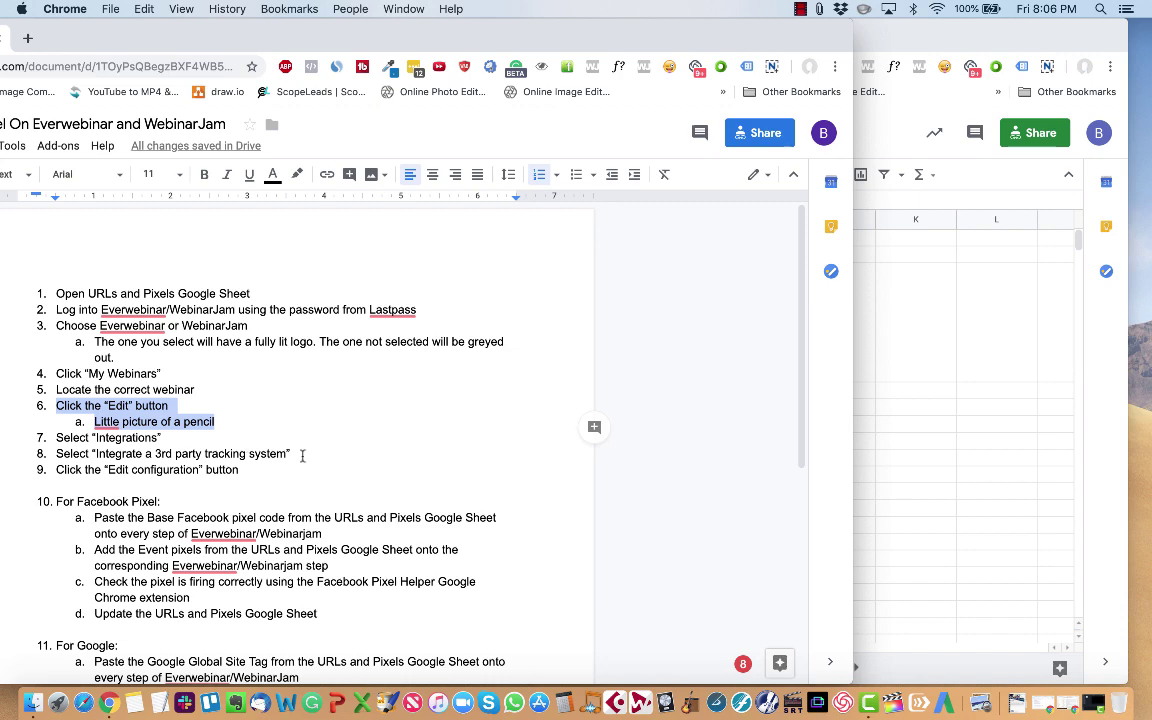
{"action": "left_click_drag", "start_coordinate": [313, 459], "coordinate": [68, 456]}
{"action": "scroll", "coordinate": [135, 479], "scroll_direction": "down", "scroll_amount": 5}
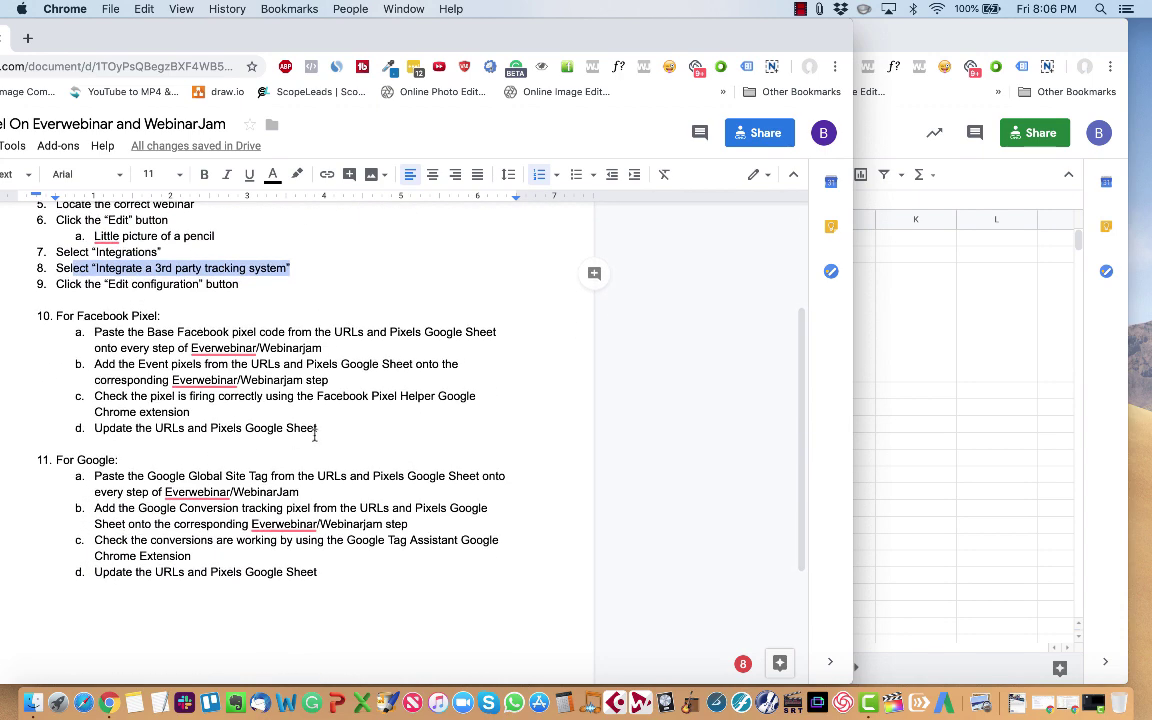
{"action": "left_click_drag", "start_coordinate": [318, 428], "coordinate": [41, 327]}
{"action": "left_click_drag", "start_coordinate": [318, 572], "coordinate": [46, 436]}
{"action": "scroll", "coordinate": [40, 420], "scroll_direction": "down", "scroll_amount": 5}
{"action": "scroll", "coordinate": [43, 464], "scroll_direction": "up", "scroll_amount": 10}
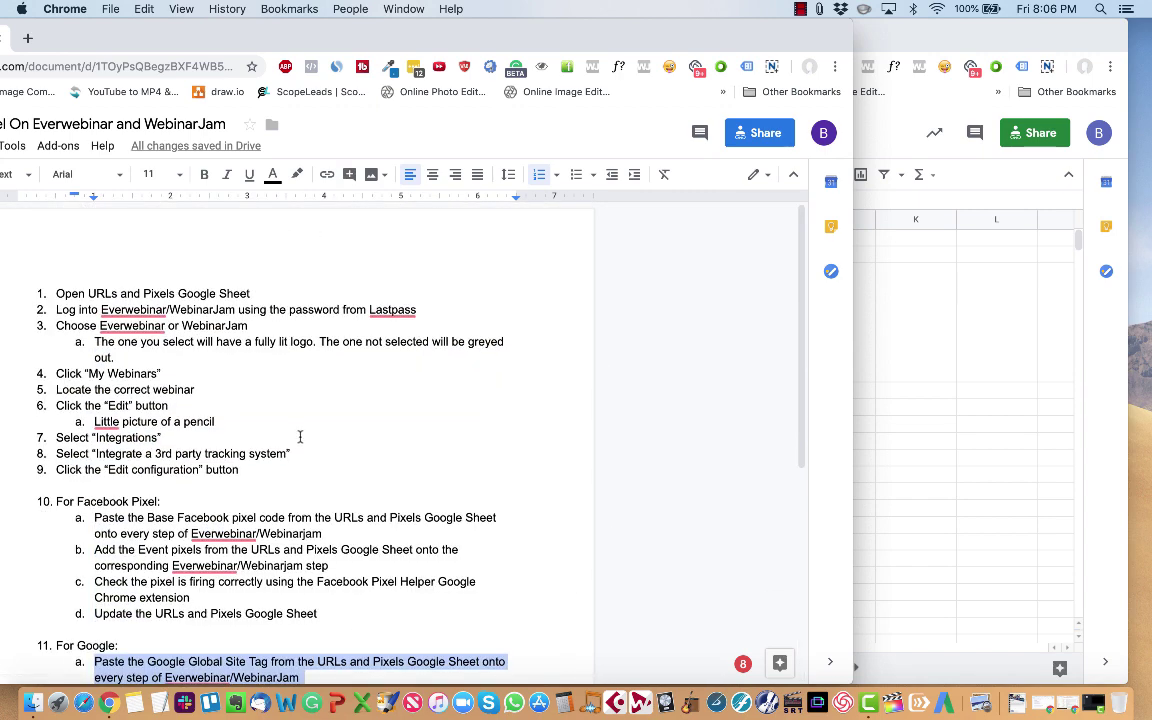
{"action": "left_click", "coordinate": [260, 380]}
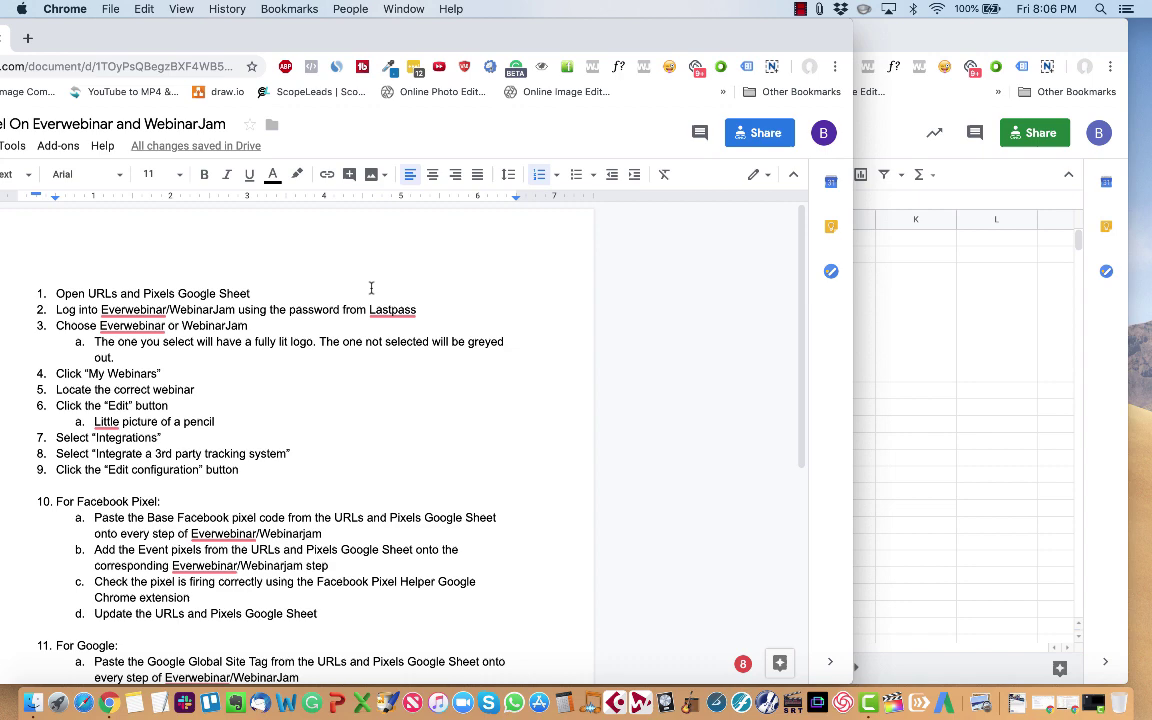
Bring up the Facebook Campaigns & Pixels spreadsheet and compare it with the first instruction in the document.
{"action": "left_click", "coordinate": [887, 41]}
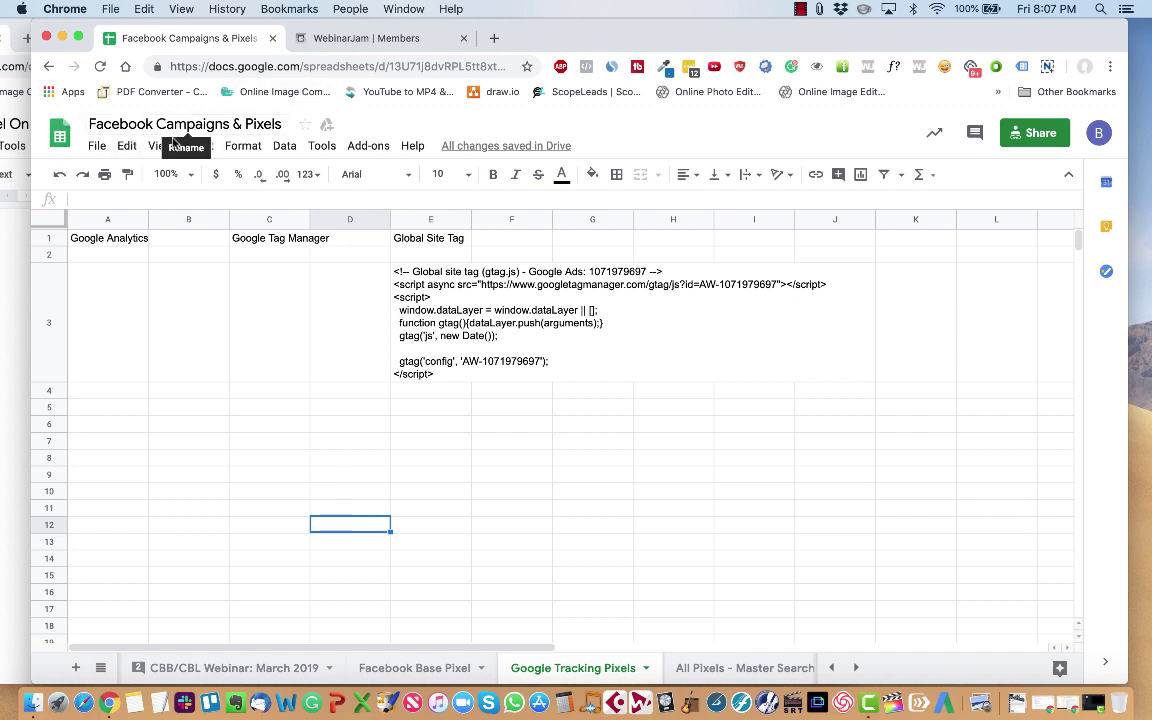
{"action": "left_click", "coordinate": [5, 289]}
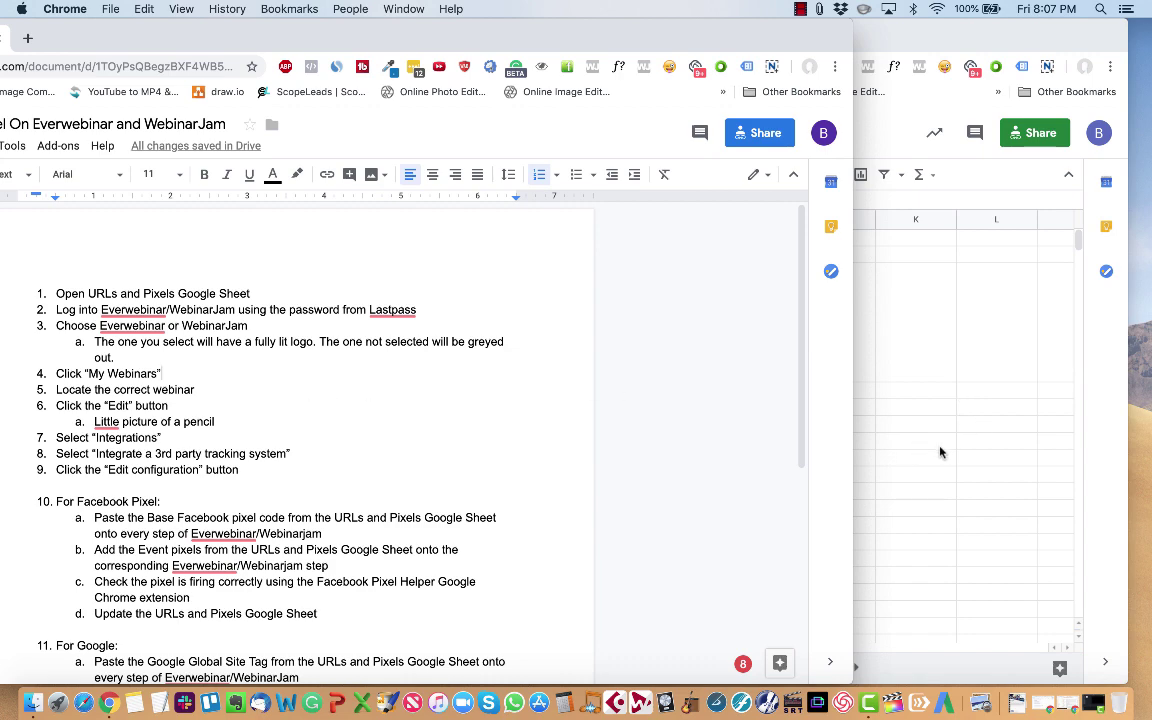
{"action": "left_click", "coordinate": [969, 471]}
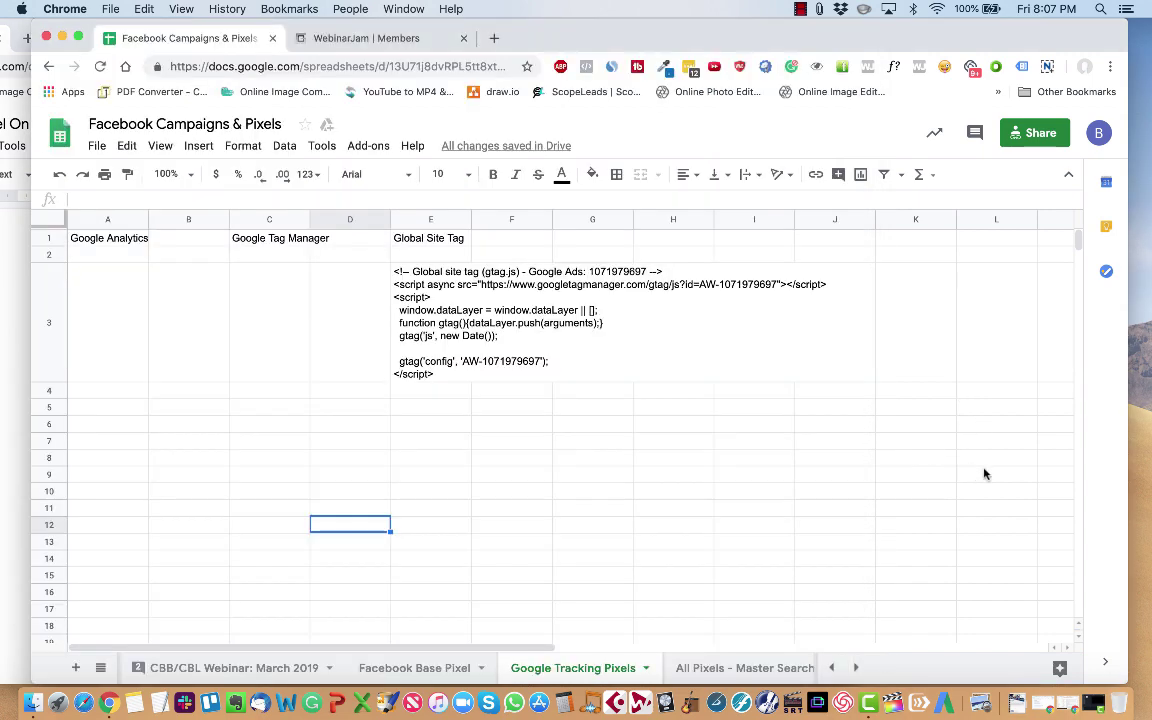
Sign out of WebinarJam and sign back in with the saved username and account password from the password manager.
{"action": "left_click", "coordinate": [380, 38]}
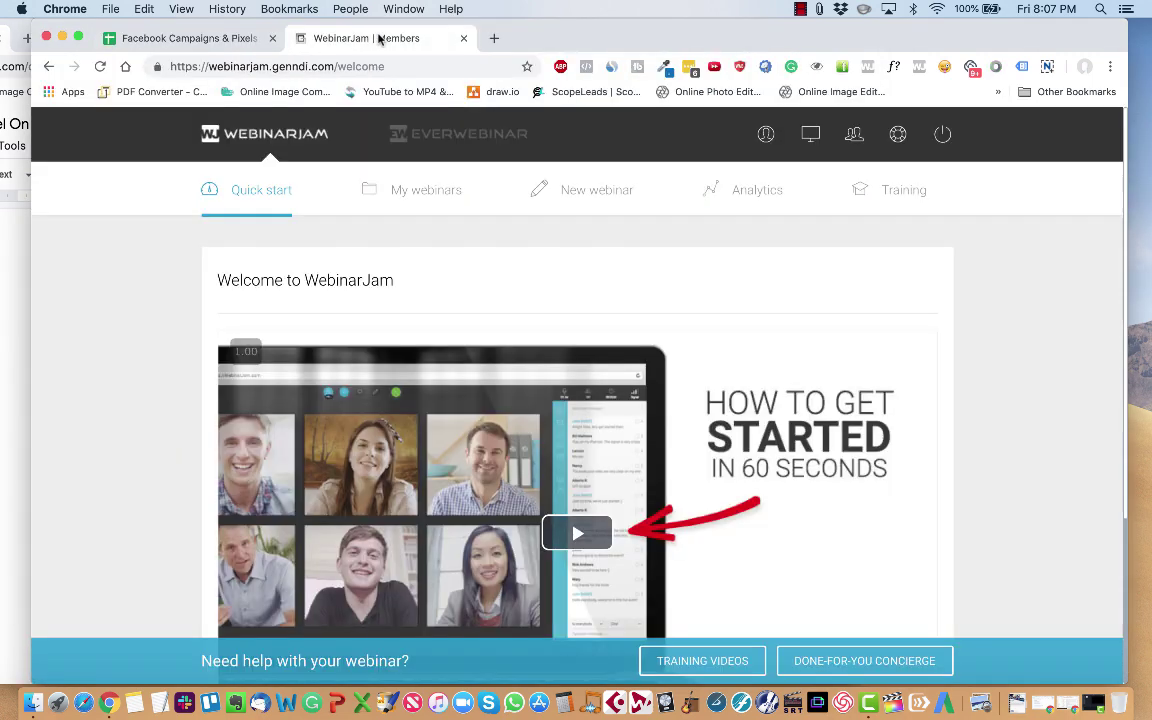
{"action": "left_click", "coordinate": [944, 137]}
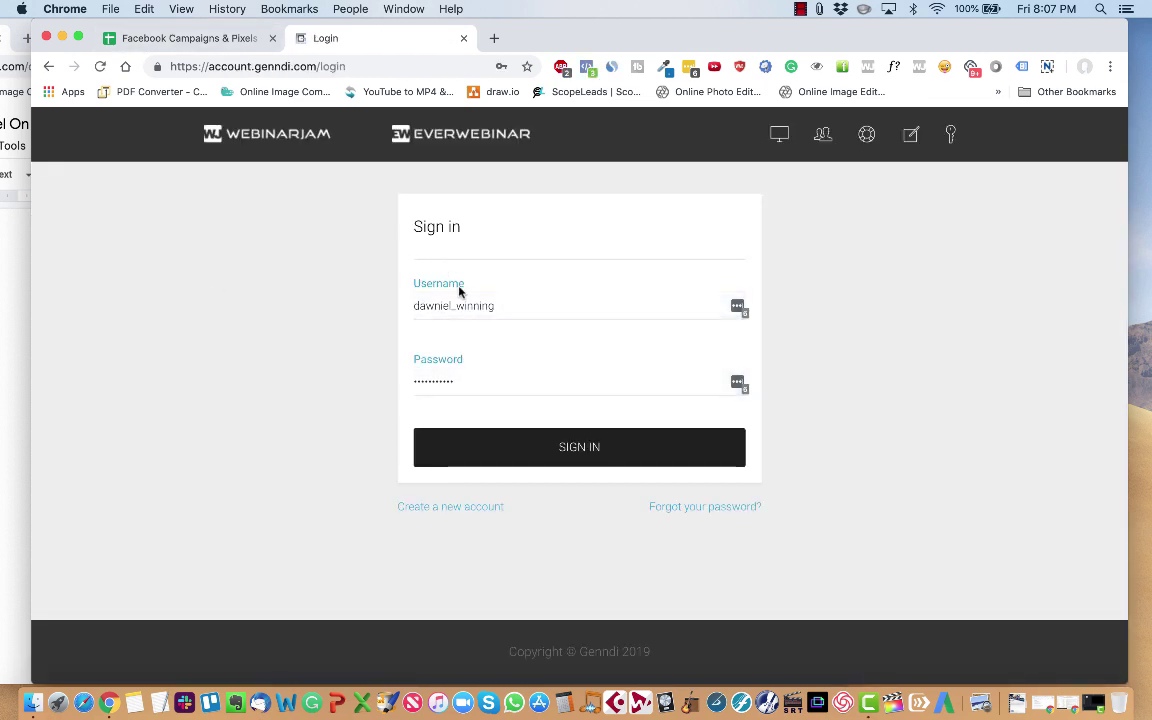
{"action": "left_click", "coordinate": [738, 309]}
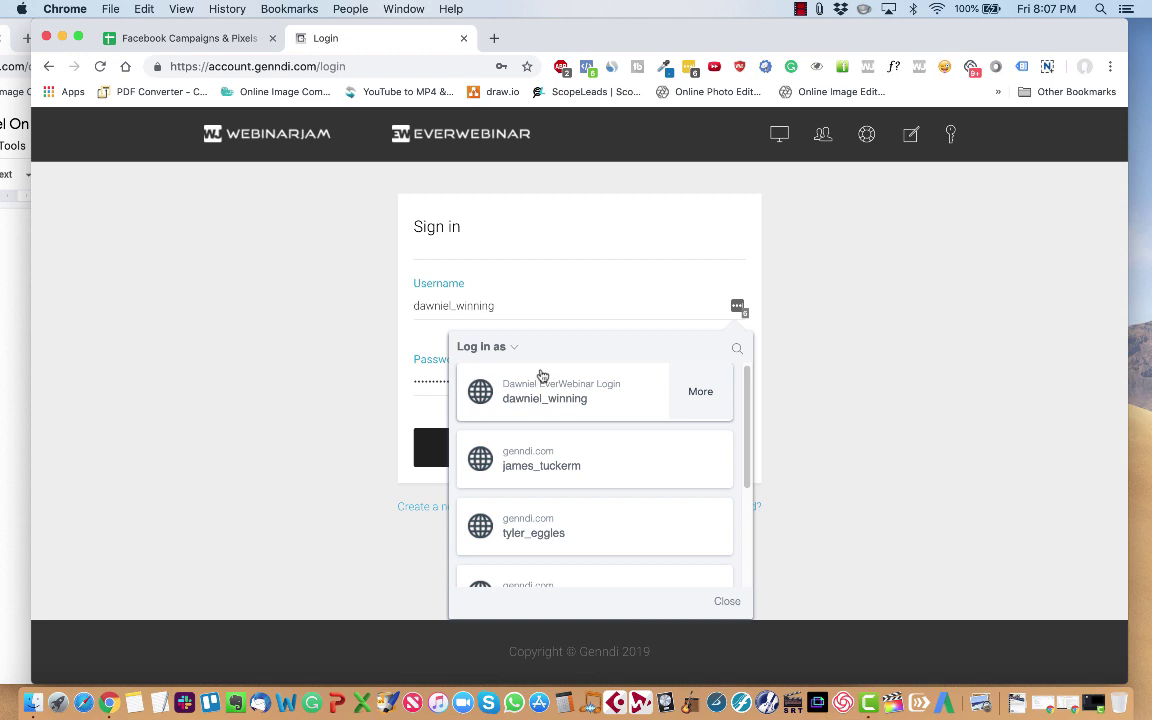
{"action": "scroll", "coordinate": [541, 375], "scroll_direction": "down", "scroll_amount": 3}
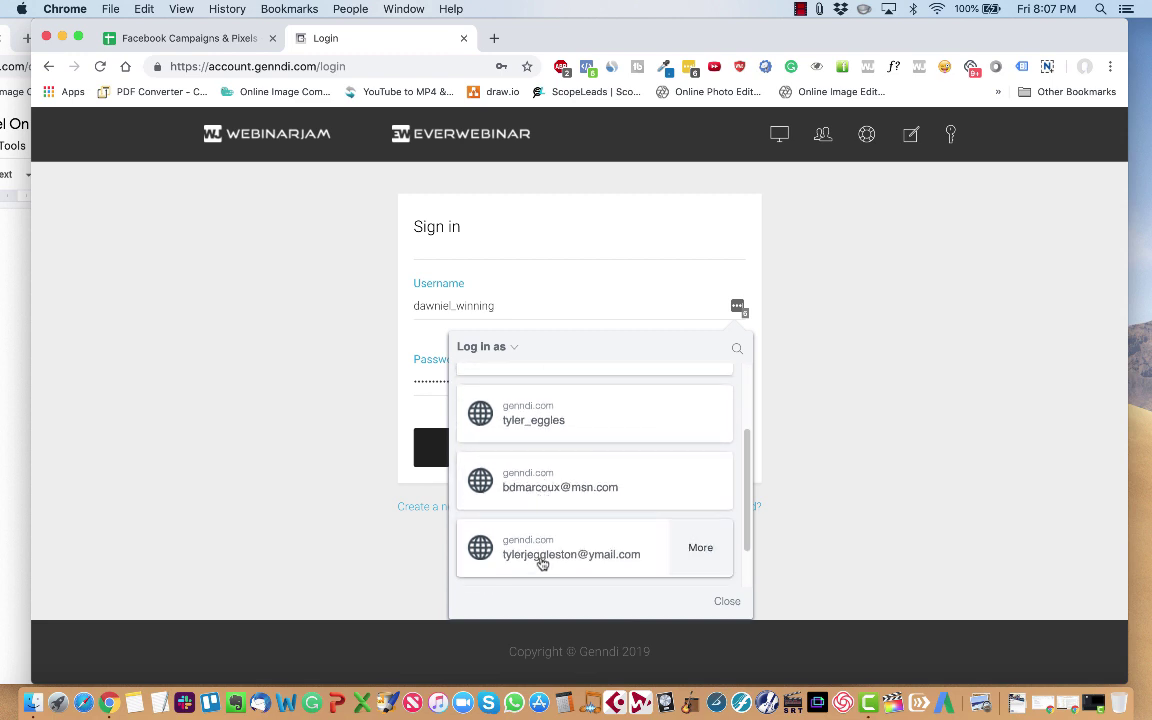
{"action": "scroll", "coordinate": [541, 563], "scroll_direction": "down", "scroll_amount": 2}
{"action": "scroll", "coordinate": [541, 560], "scroll_direction": "up", "scroll_amount": 2}
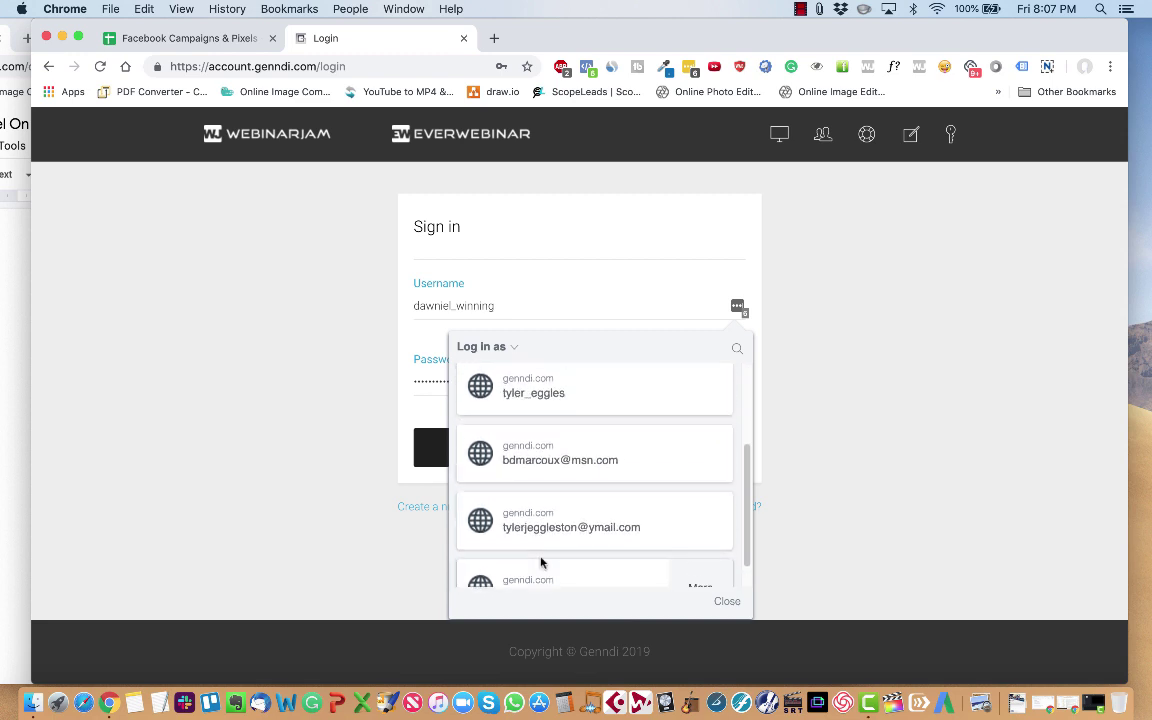
{"action": "left_click", "coordinate": [552, 468]}
{"action": "left_click", "coordinate": [550, 462]}
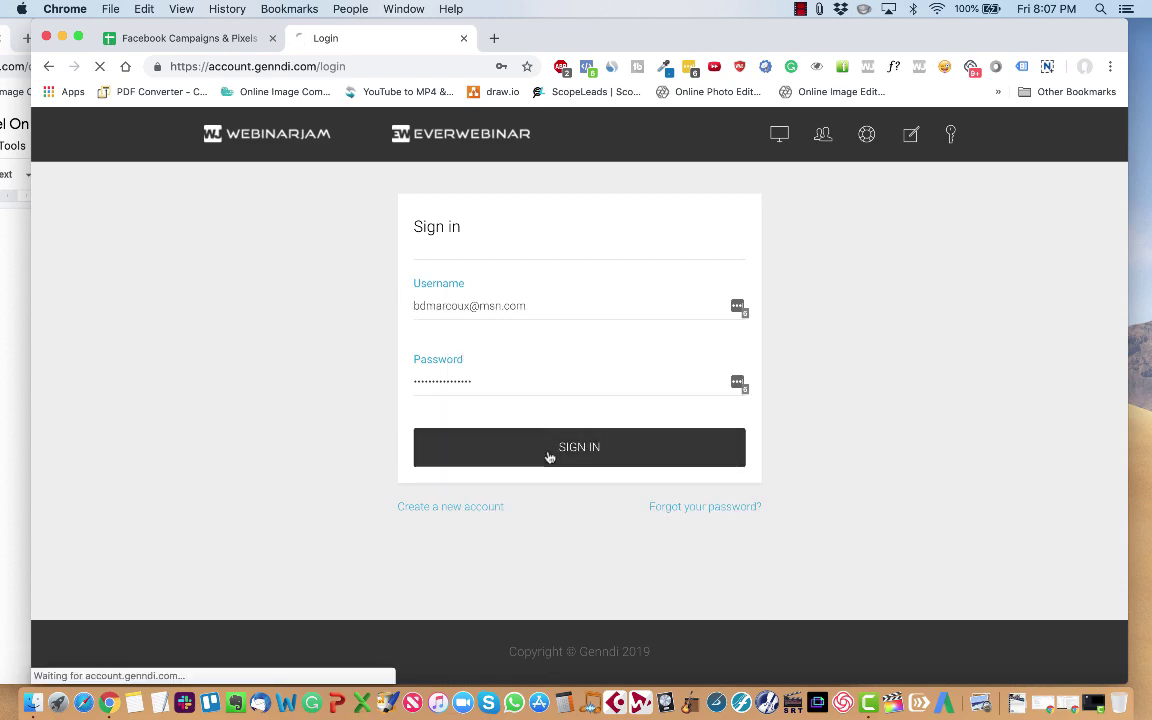
Check the instruction about choosing the platform, and access WebinarJam from the account dashboard.
{"action": "scroll", "coordinate": [456, 368], "scroll_direction": "down", "scroll_amount": 4}
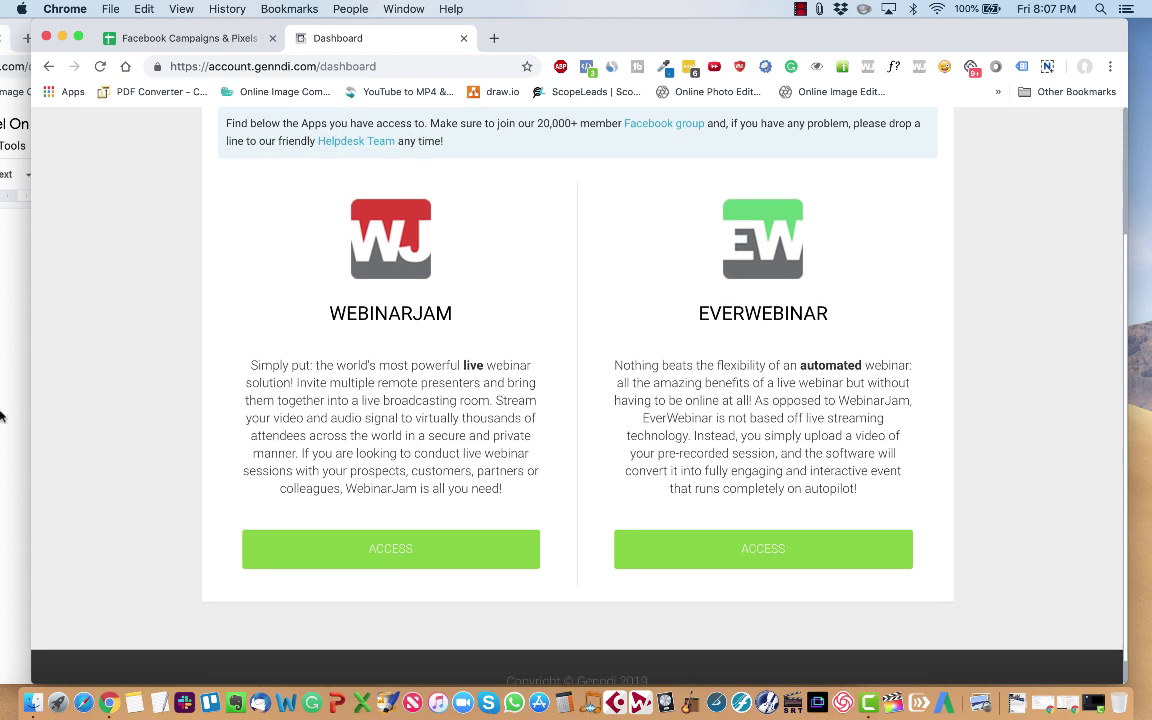
{"action": "left_click", "coordinate": [5, 372]}
{"action": "scroll", "coordinate": [173, 318], "scroll_direction": "down", "scroll_amount": 3}
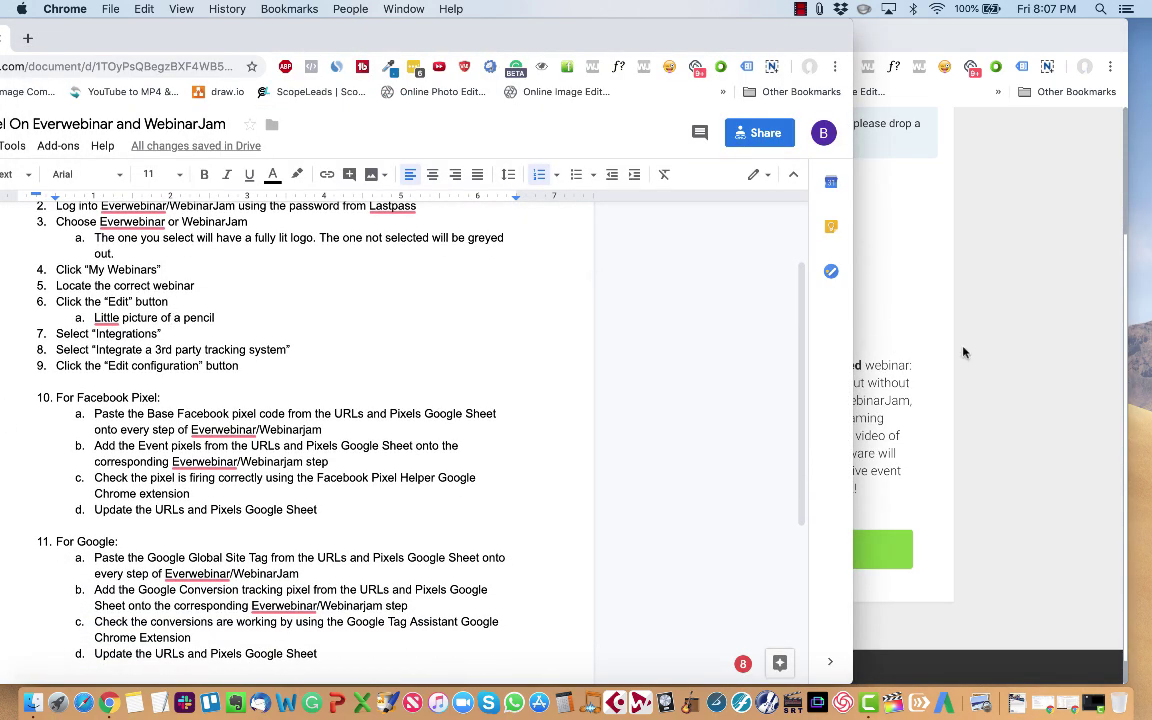
{"action": "left_click", "coordinate": [866, 310]}
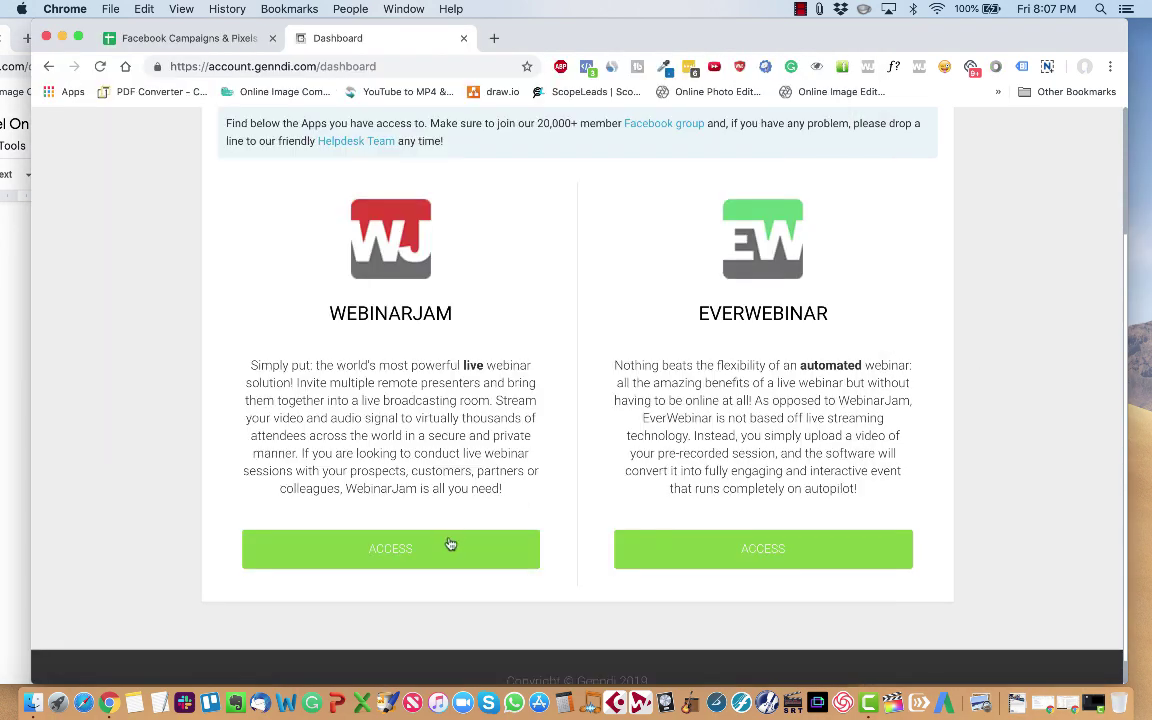
{"action": "left_click", "coordinate": [375, 550]}
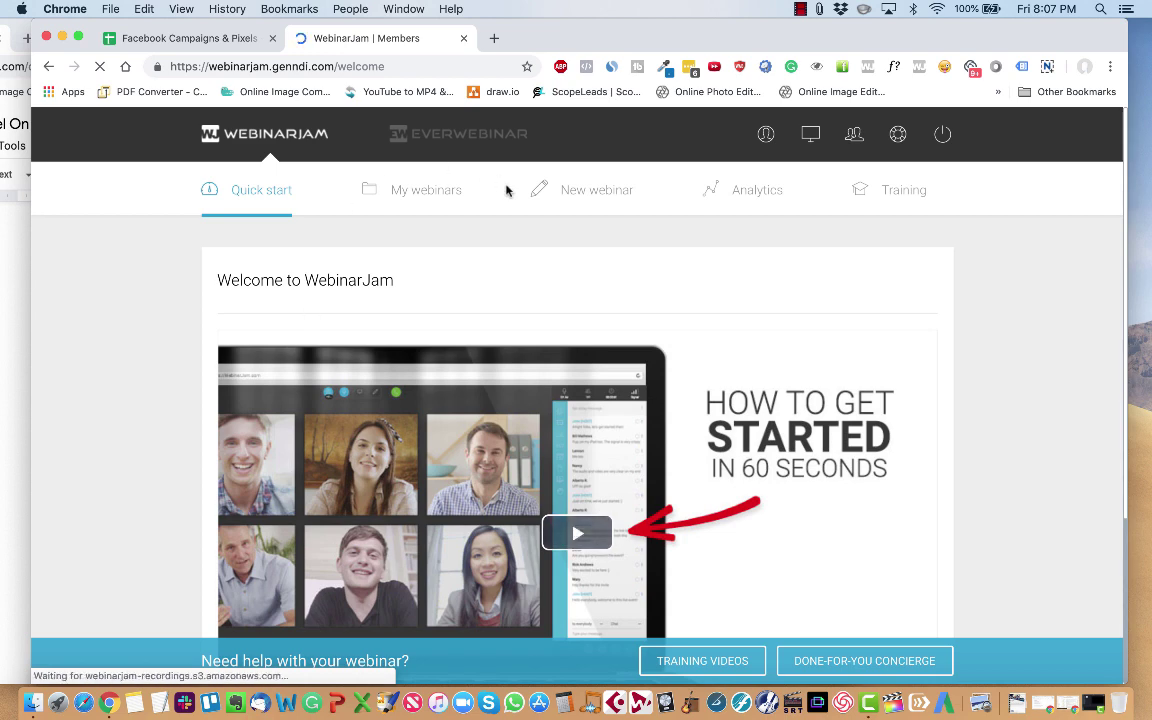
Look over the WebinarJam welcome page and switch the members area to EverWebinar.
{"action": "scroll", "coordinate": [763, 183], "scroll_direction": "down", "scroll_amount": 3}
{"action": "scroll", "coordinate": [766, 183], "scroll_direction": "up", "scroll_amount": 3}
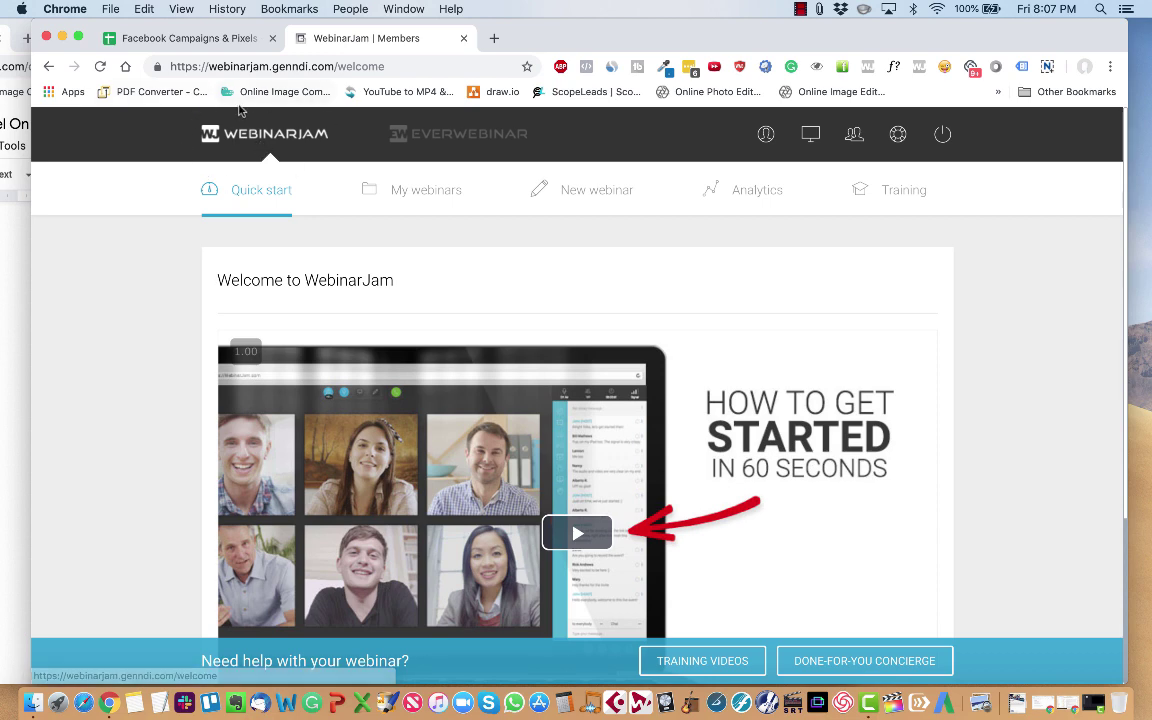
{"action": "left_click", "coordinate": [432, 142]}
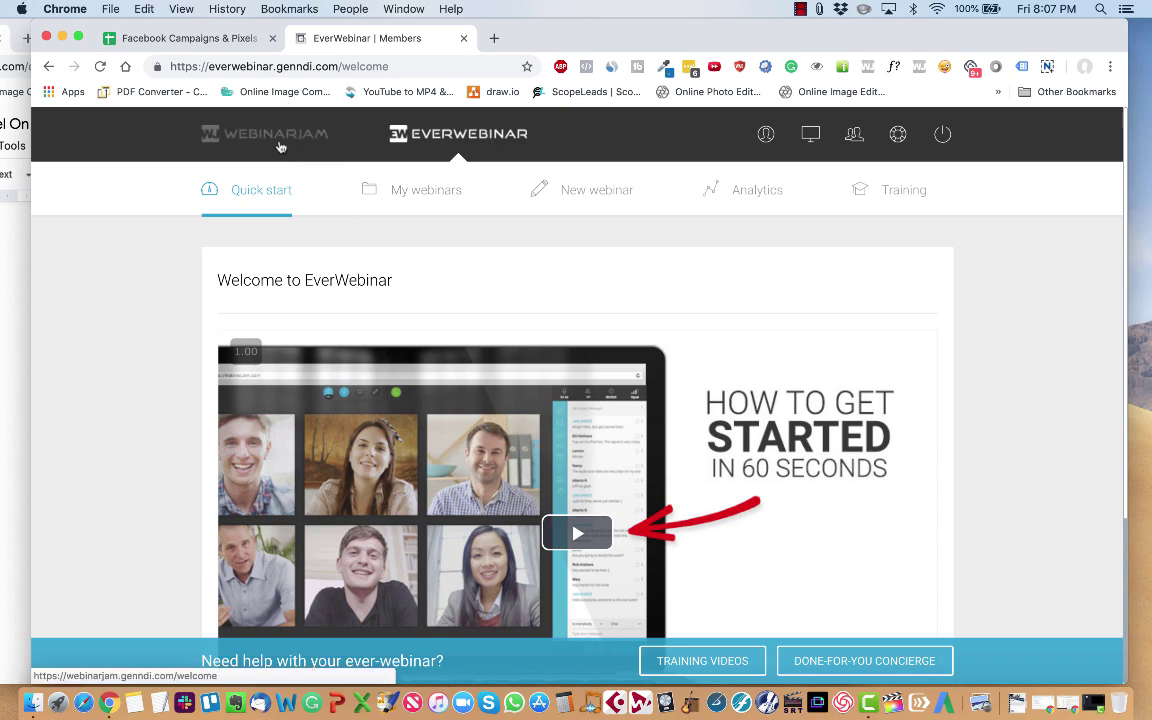
In the instructions document, add "and a small triangle below it" after "fully lit logo" in item 3a.
{"action": "left_click", "coordinate": [4, 284]}
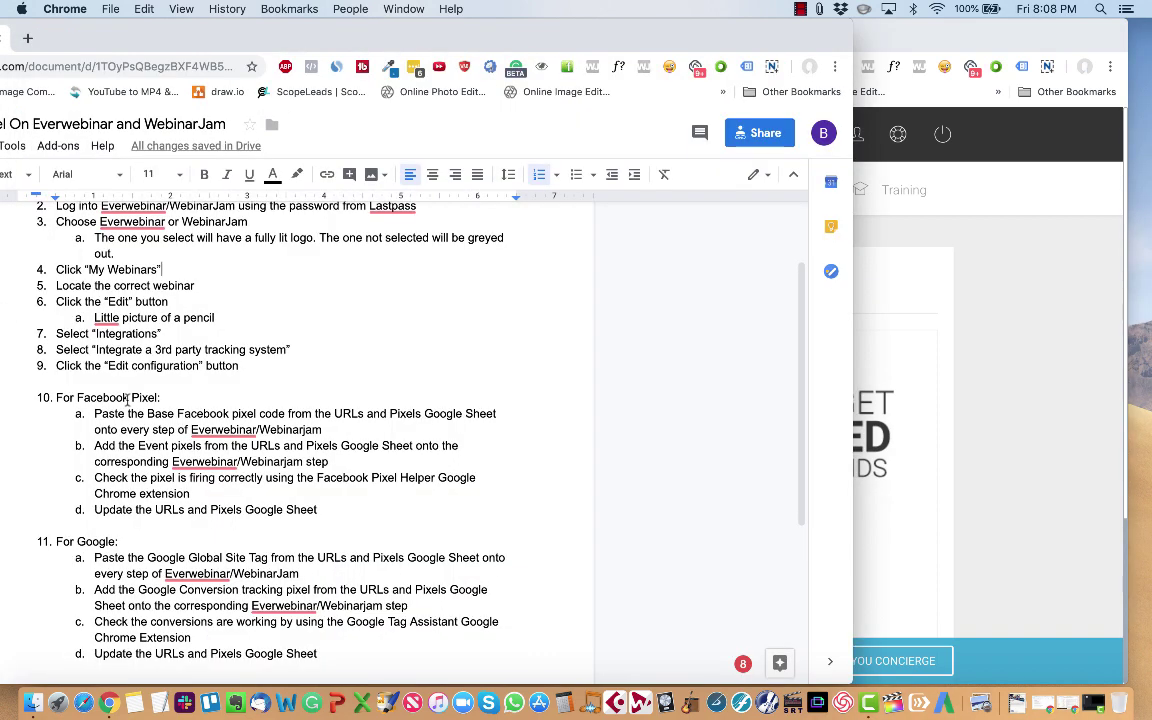
{"action": "left_click", "coordinate": [155, 256]}
{"action": "left_click", "coordinate": [310, 240]}
{"action": "type", "text": "and a small tia"}
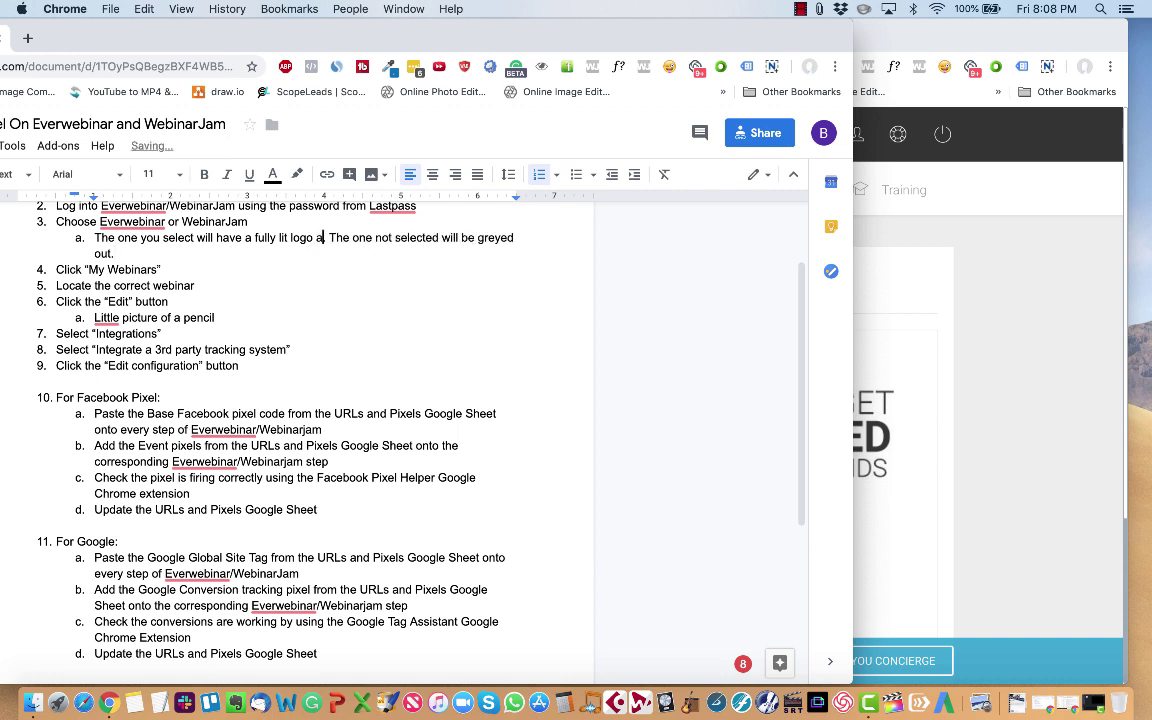
{"action": "key", "text": "BackSpace"}
{"action": "key", "text": "BackSpace"}
{"action": "type", "text": "riangle belpw i"}
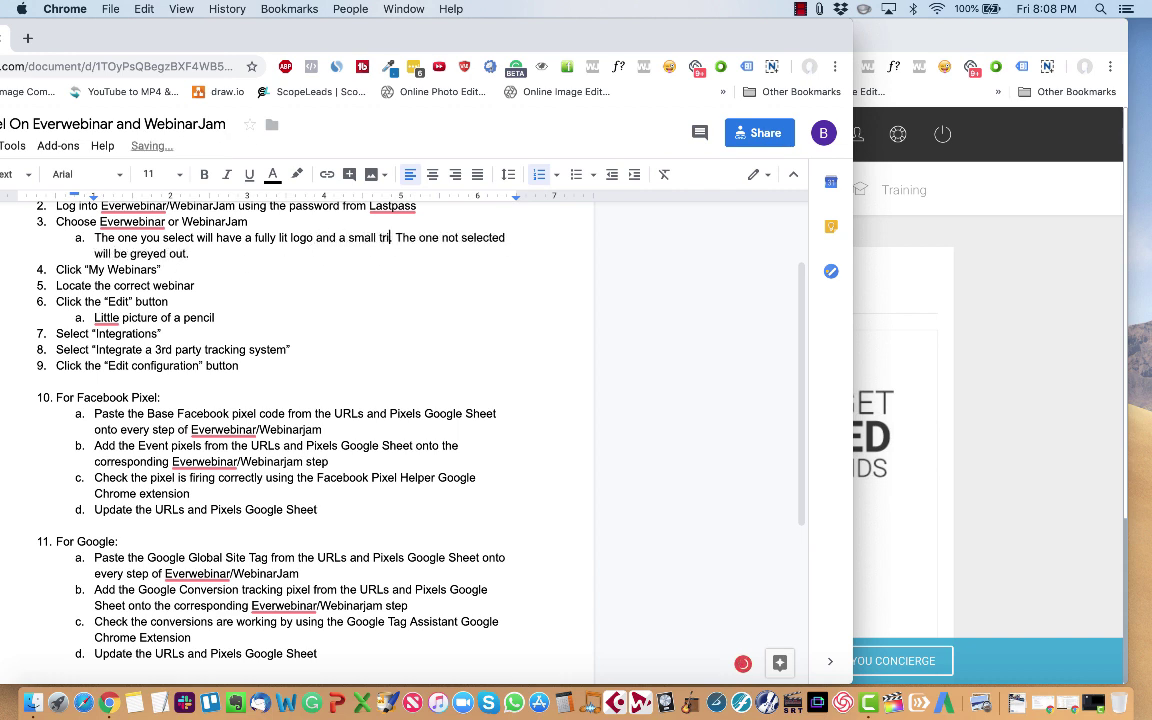
{"action": "key", "text": "BackSpace"}
{"action": "key", "text": "BackSpace"}
{"action": "key", "text": "BackSpace"}
{"action": "key", "text": "BackSpace"}
{"action": "type", "text": "ow it."}
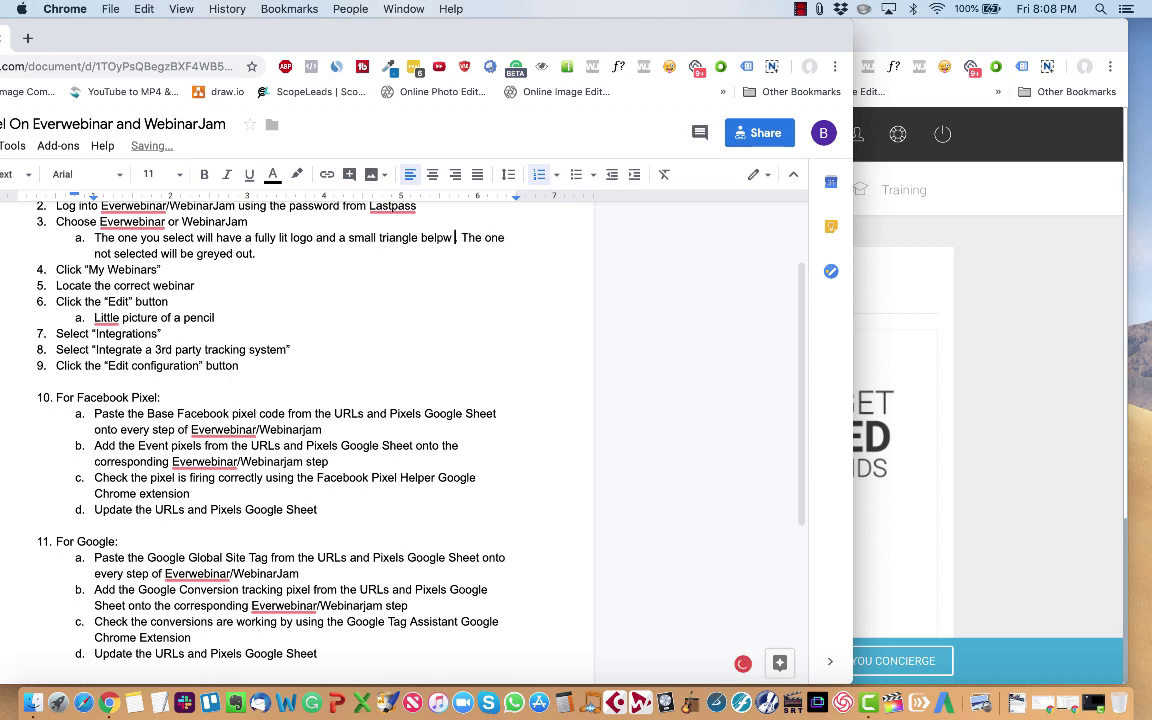
{"action": "left_click", "coordinate": [300, 327]}
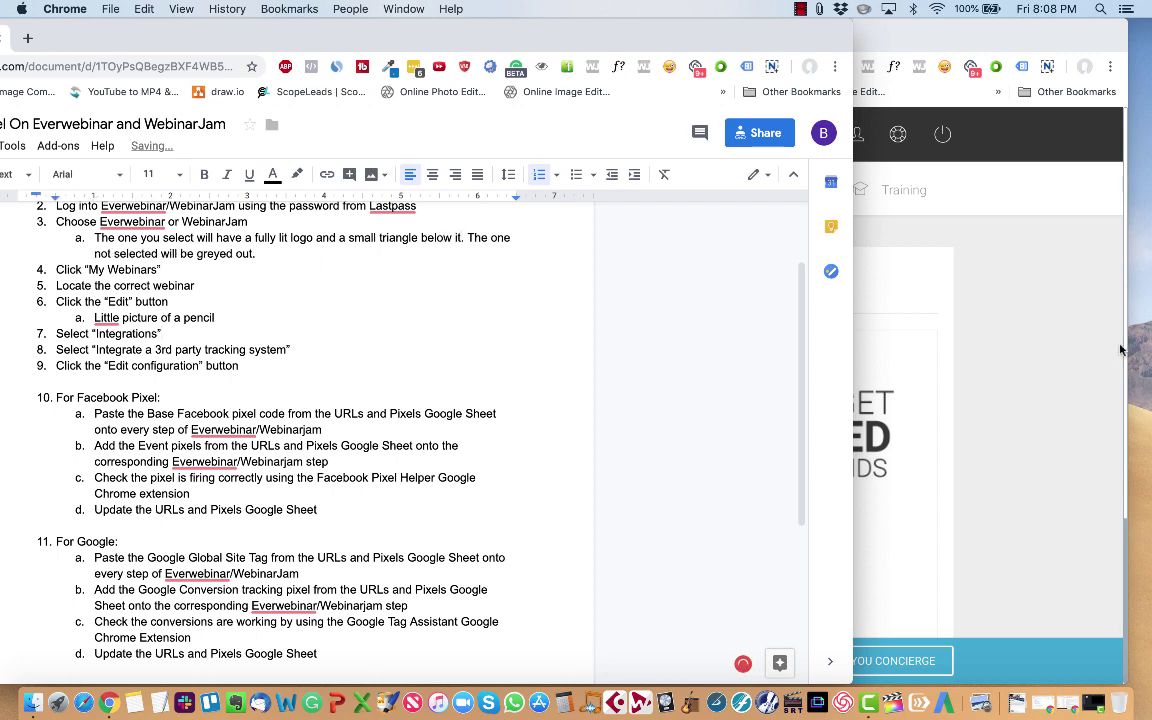
Show the list of existing webinars in EverWebinar and check the document's instructions on locating and editing the webinar.
{"action": "left_click", "coordinate": [1089, 360]}
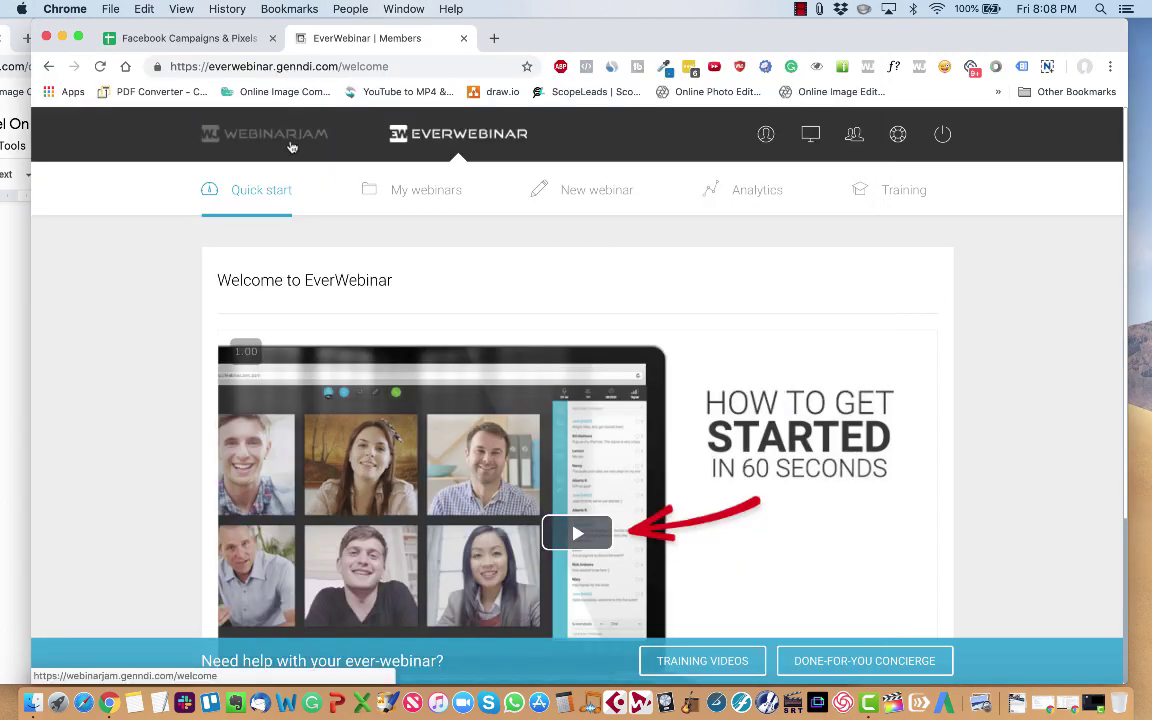
{"action": "left_click", "coordinate": [426, 196]}
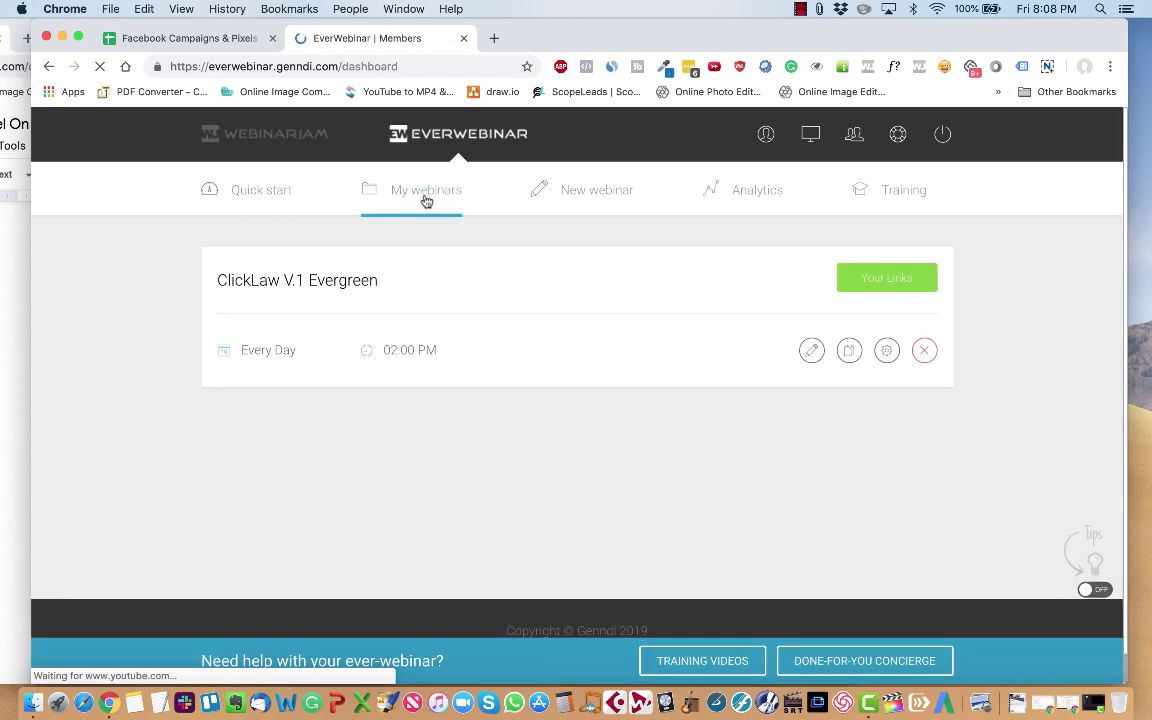
{"action": "left_click", "coordinate": [3, 338]}
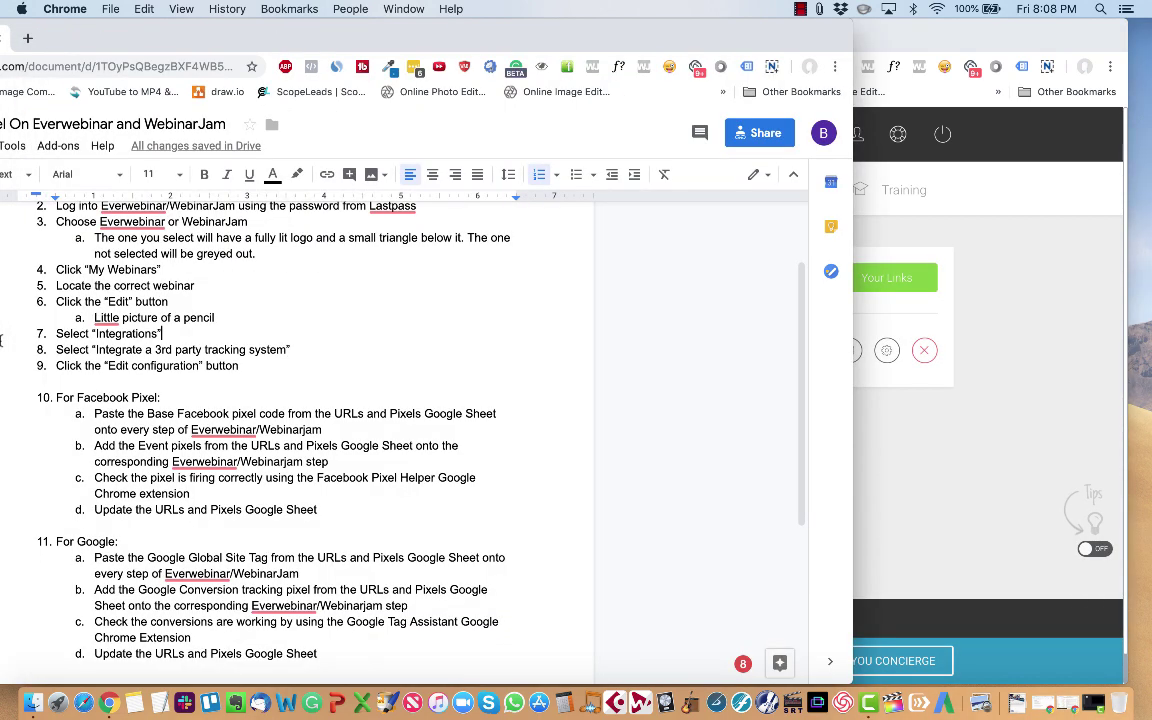
{"action": "left_click", "coordinate": [866, 413]}
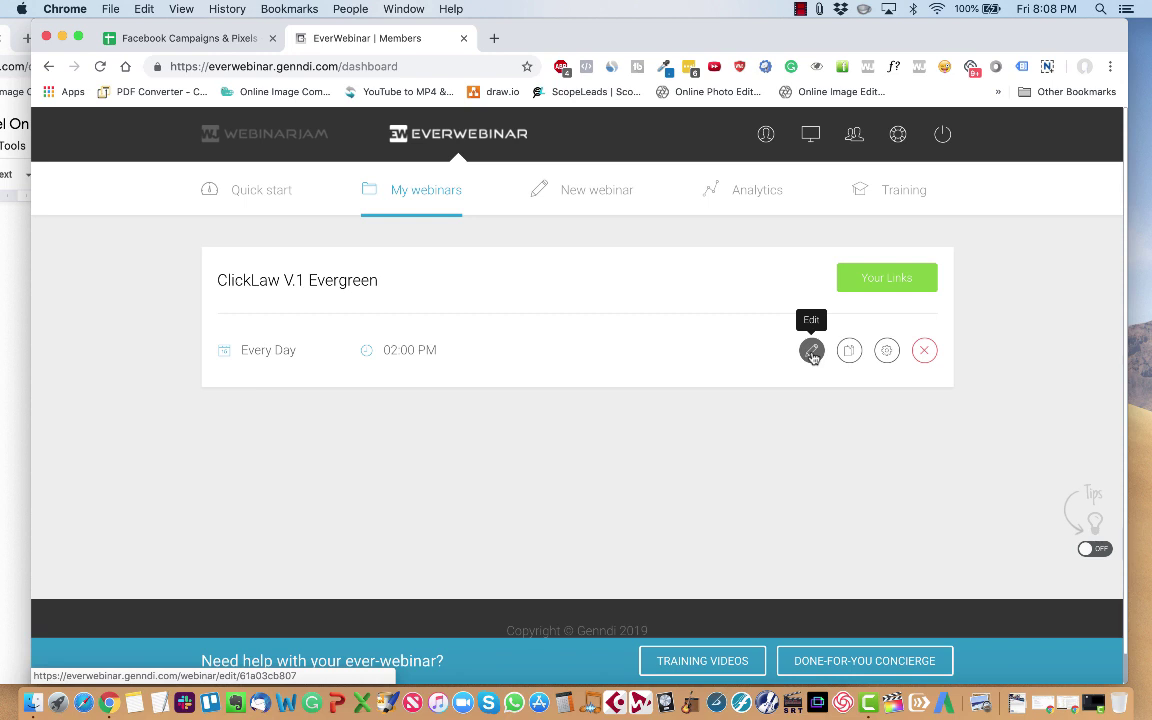
Open the ClickLaw V.1 Evergreen webinar for editing and expand the 3rd party tracking system settings under Integrations.
{"action": "left_click", "coordinate": [811, 351]}
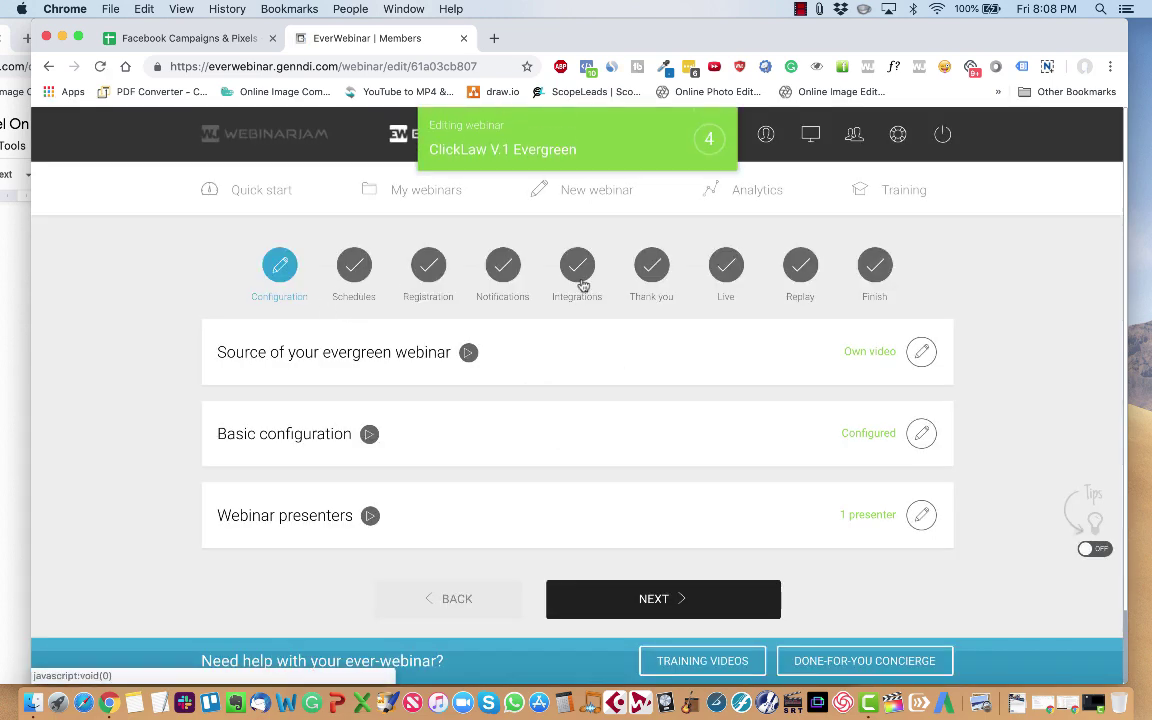
{"action": "left_click", "coordinate": [577, 267]}
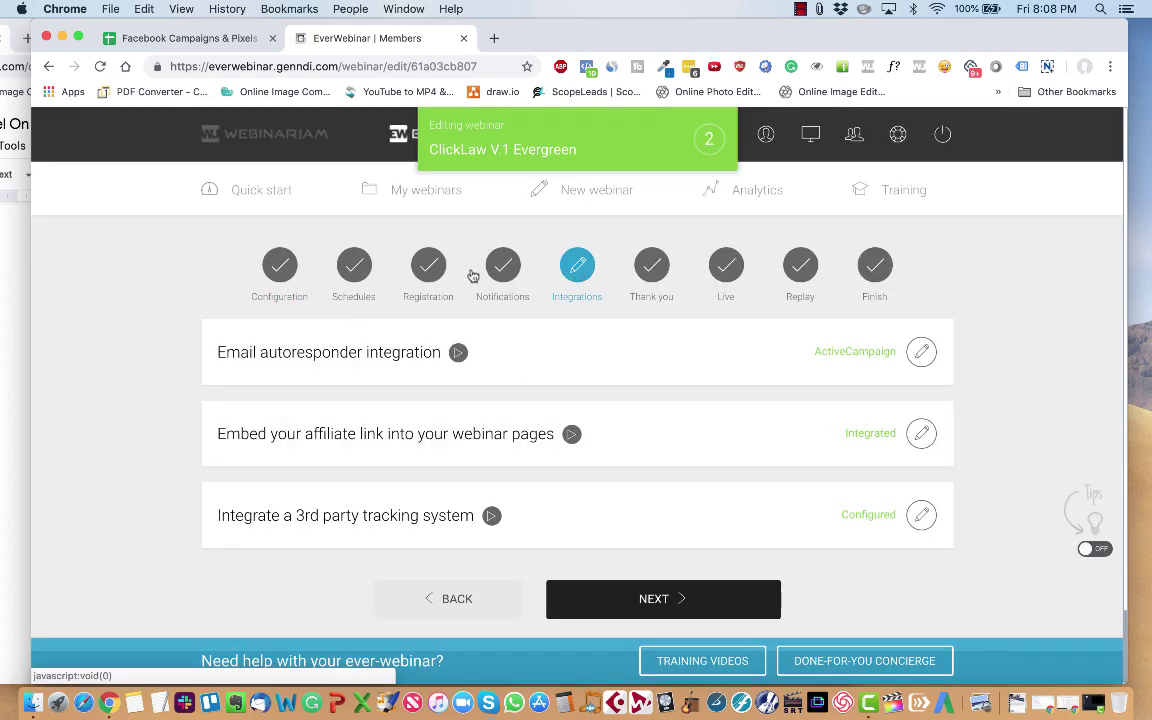
{"action": "scroll", "coordinate": [473, 275], "scroll_direction": "down", "scroll_amount": 2}
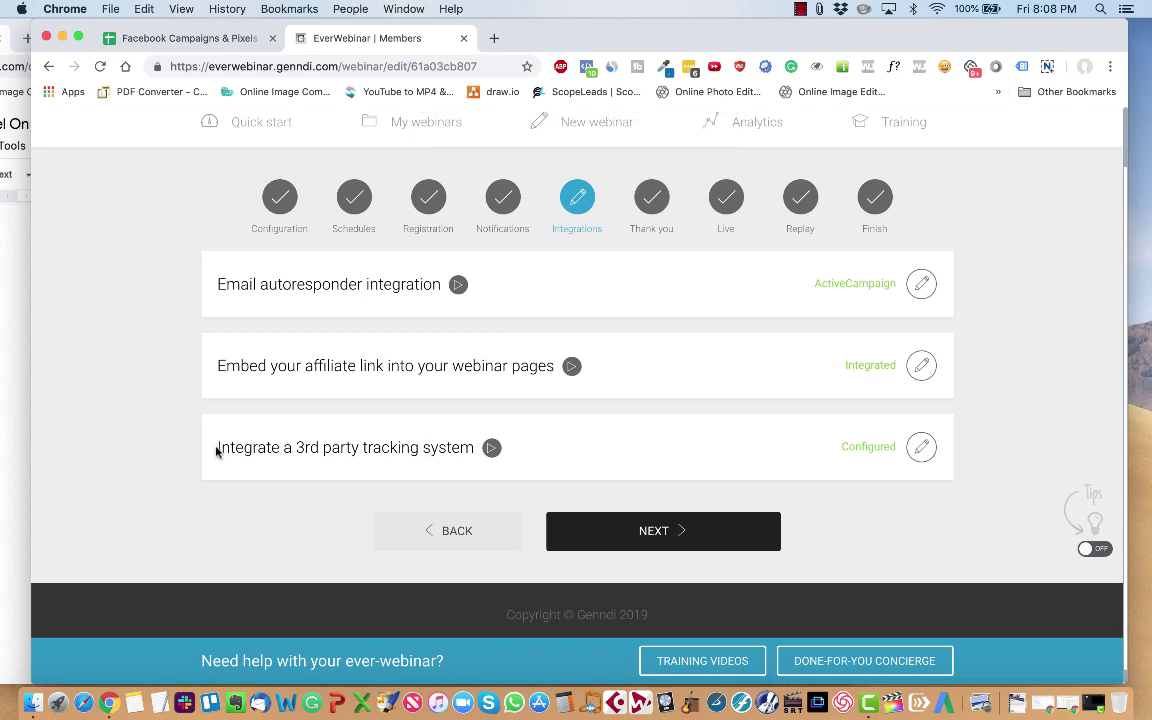
{"action": "left_click_drag", "start_coordinate": [216, 451], "coordinate": [470, 444]}
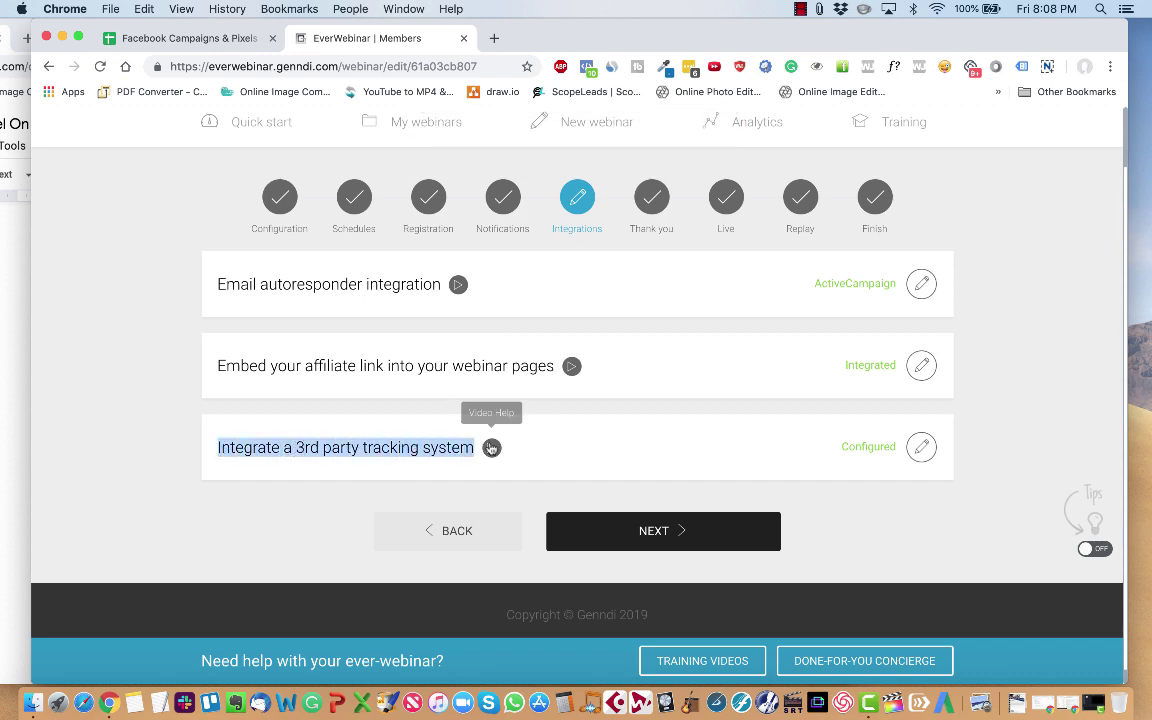
{"action": "left_click", "coordinate": [919, 447]}
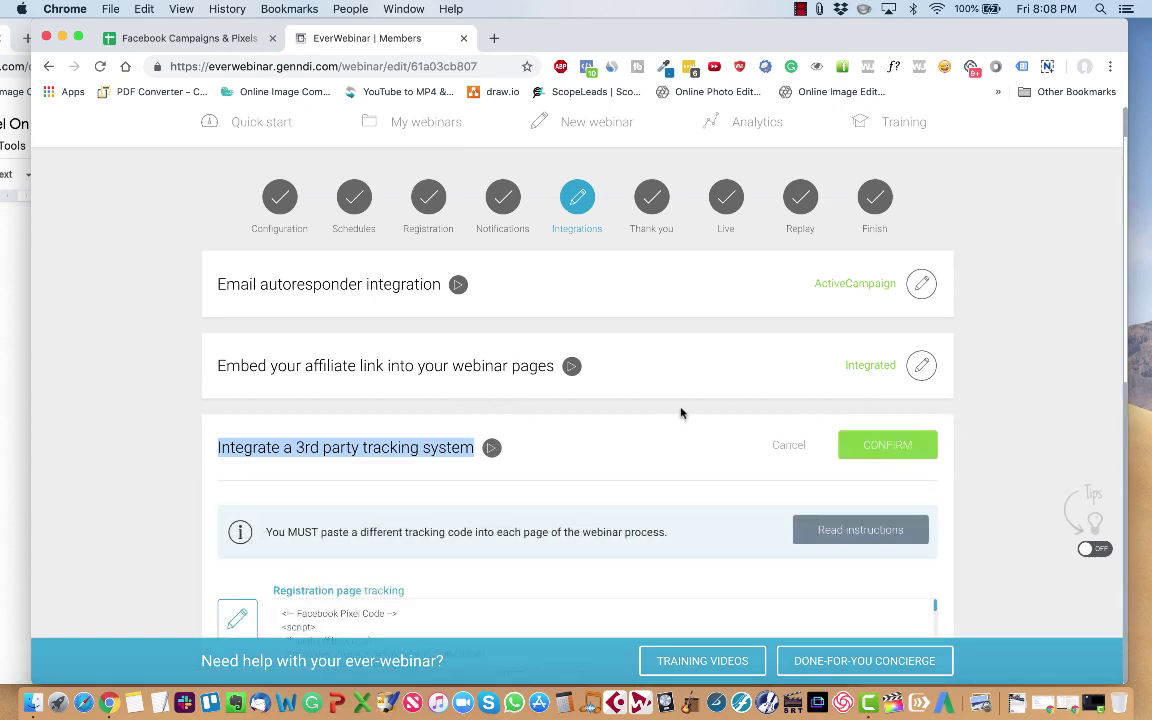
{"action": "scroll", "coordinate": [681, 412], "scroll_direction": "down", "scroll_amount": 2}
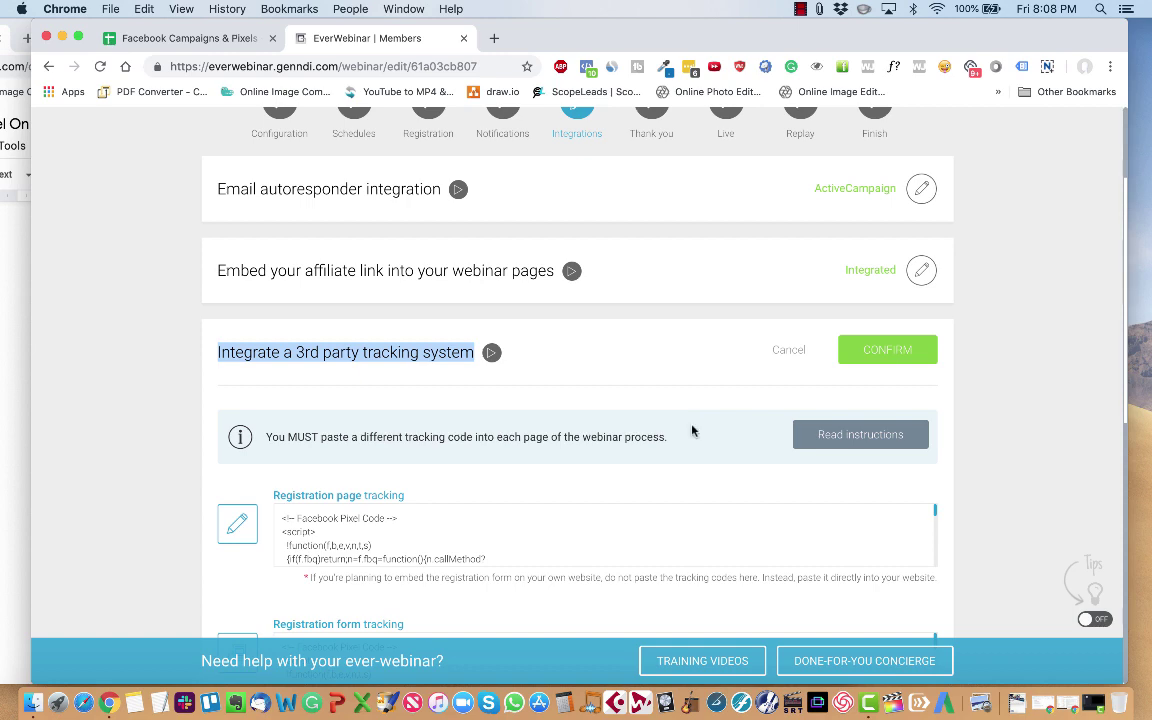
Review the Facebook Pixel instructions in the document, highlighting item 10 with its sub-items a to d.
{"action": "left_click", "coordinate": [4, 308]}
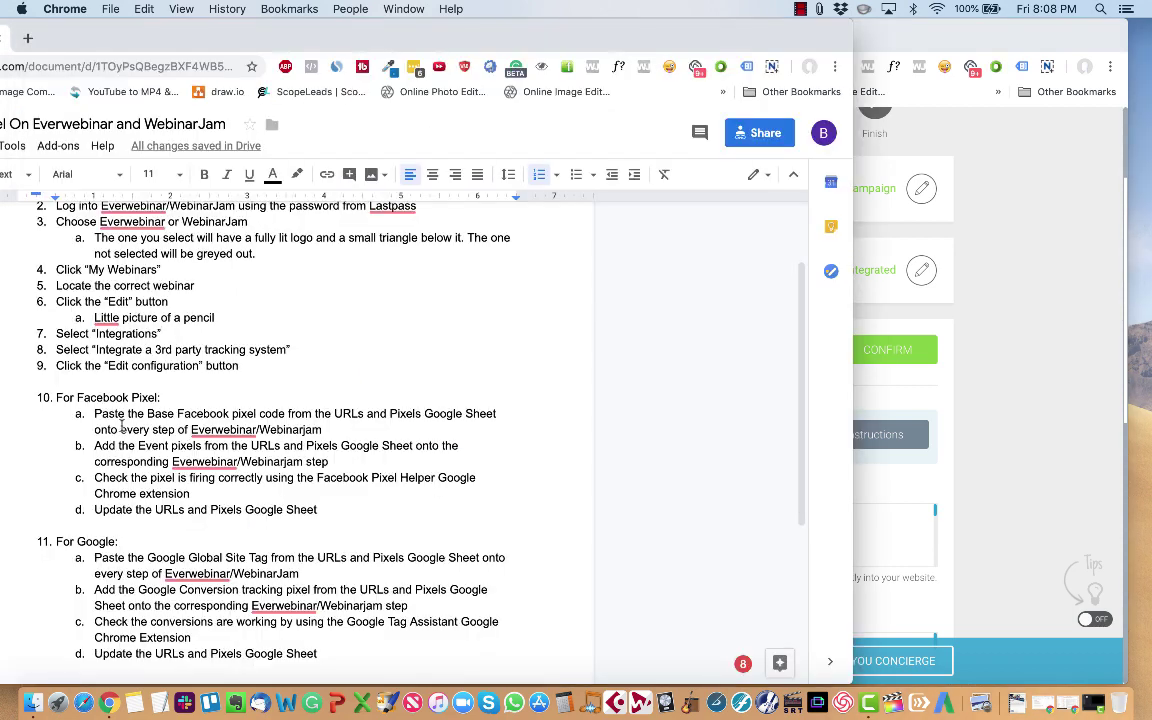
{"action": "scroll", "coordinate": [110, 383], "scroll_direction": "down", "scroll_amount": 5}
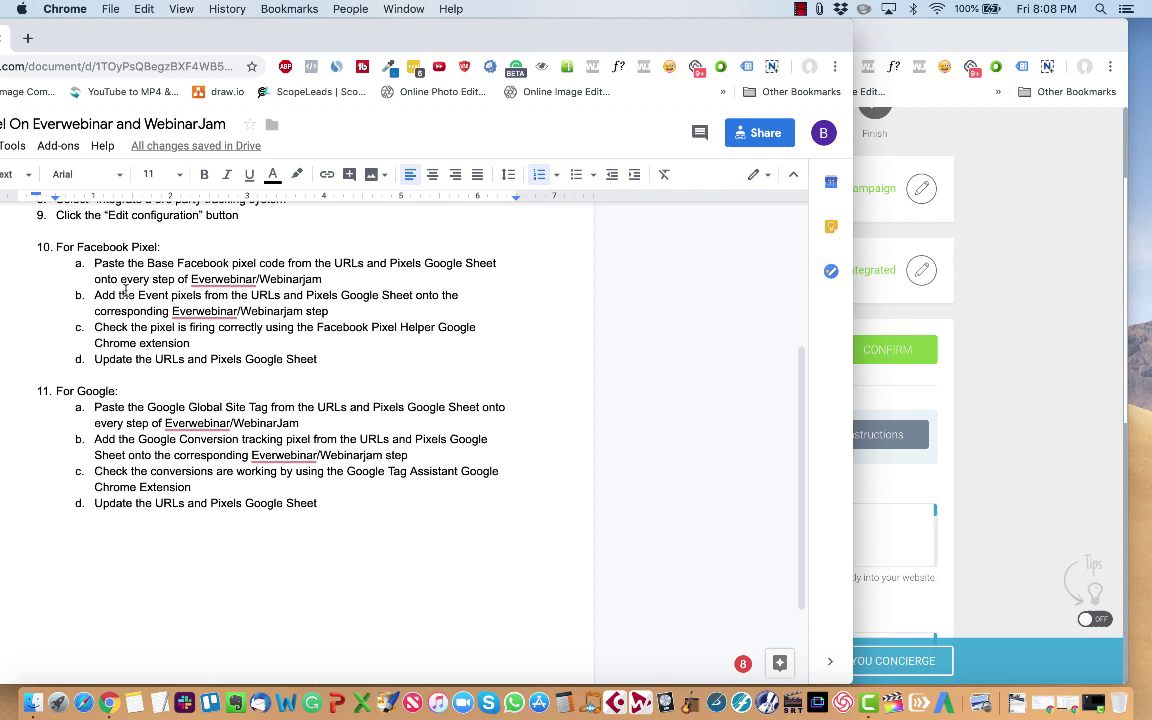
{"action": "left_click_drag", "start_coordinate": [318, 360], "coordinate": [45, 254]}
{"action": "left_click", "coordinate": [203, 283]}
{"action": "left_click", "coordinate": [325, 368]}
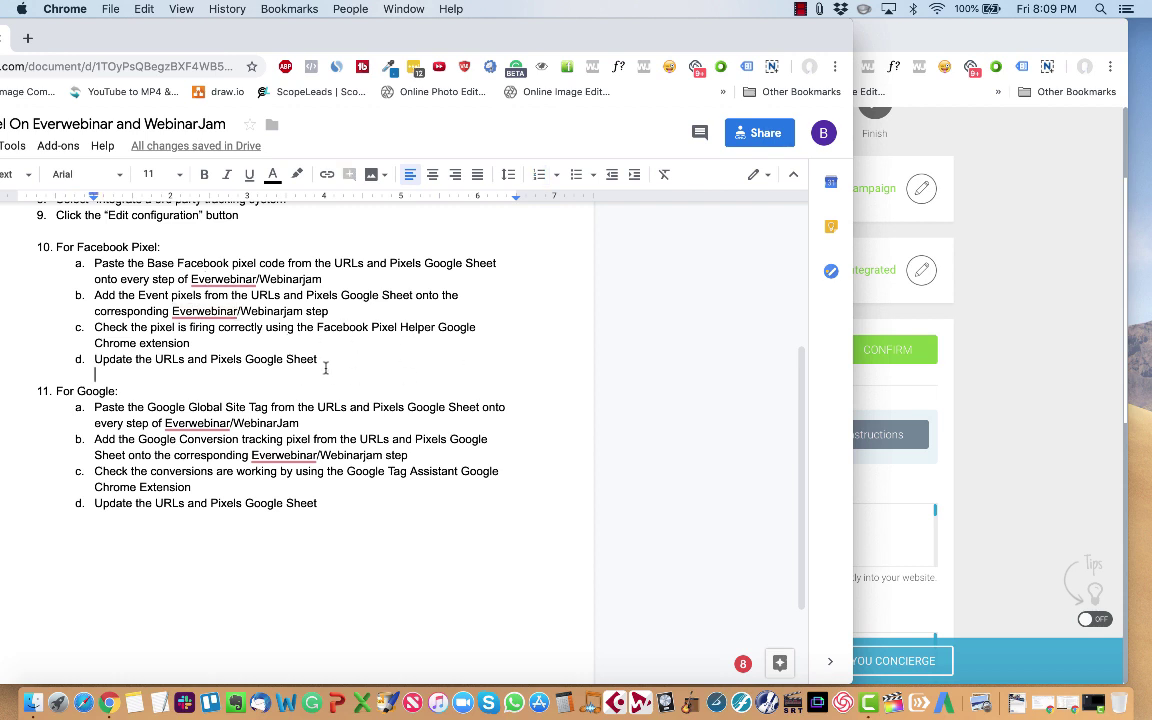
{"action": "left_click", "coordinate": [351, 355]}
{"action": "key", "text": "shift+Up"}
{"action": "key", "text": "shift+Up"}
{"action": "key", "text": "shift+Up"}
{"action": "key", "text": "shift+Up"}
{"action": "key", "text": "shift+Up"}
{"action": "key", "text": "shift+Up"}
{"action": "key", "text": "shift+Up"}
{"action": "key", "text": "shift+Up"}
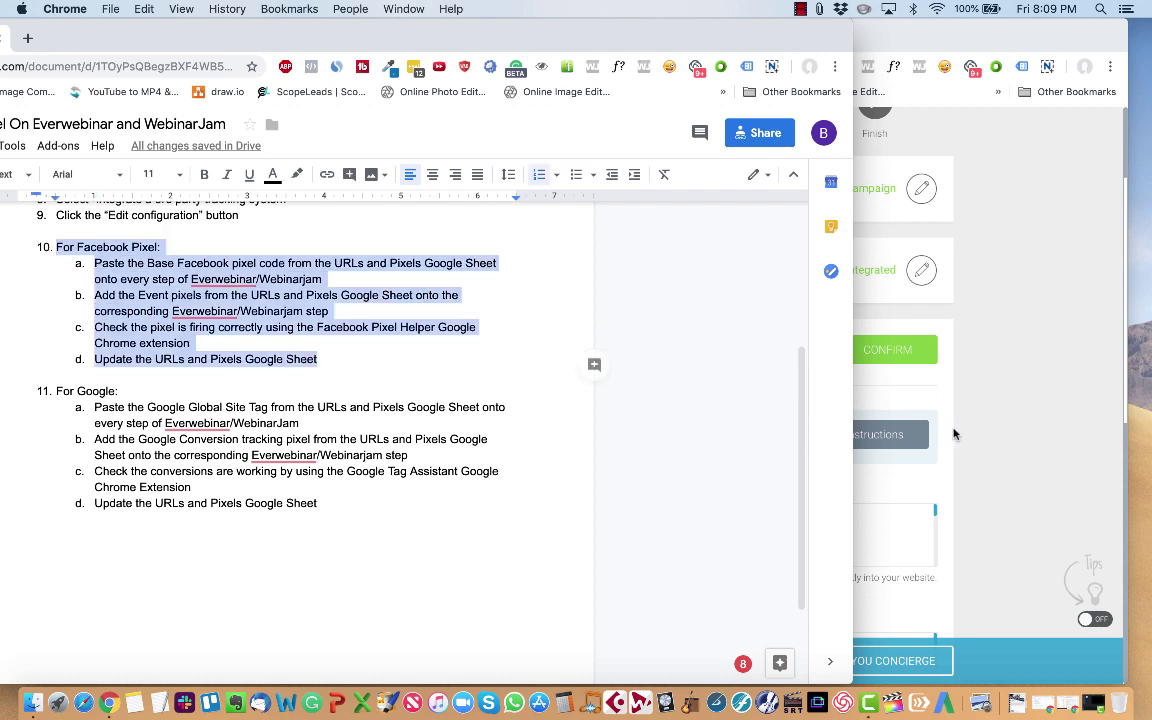
Copy the entire Facebook pixel code from the Facebook Base Pixel sheet of the Facebook Campaigns & Pixels spreadsheet.
{"action": "left_click", "coordinate": [1026, 428]}
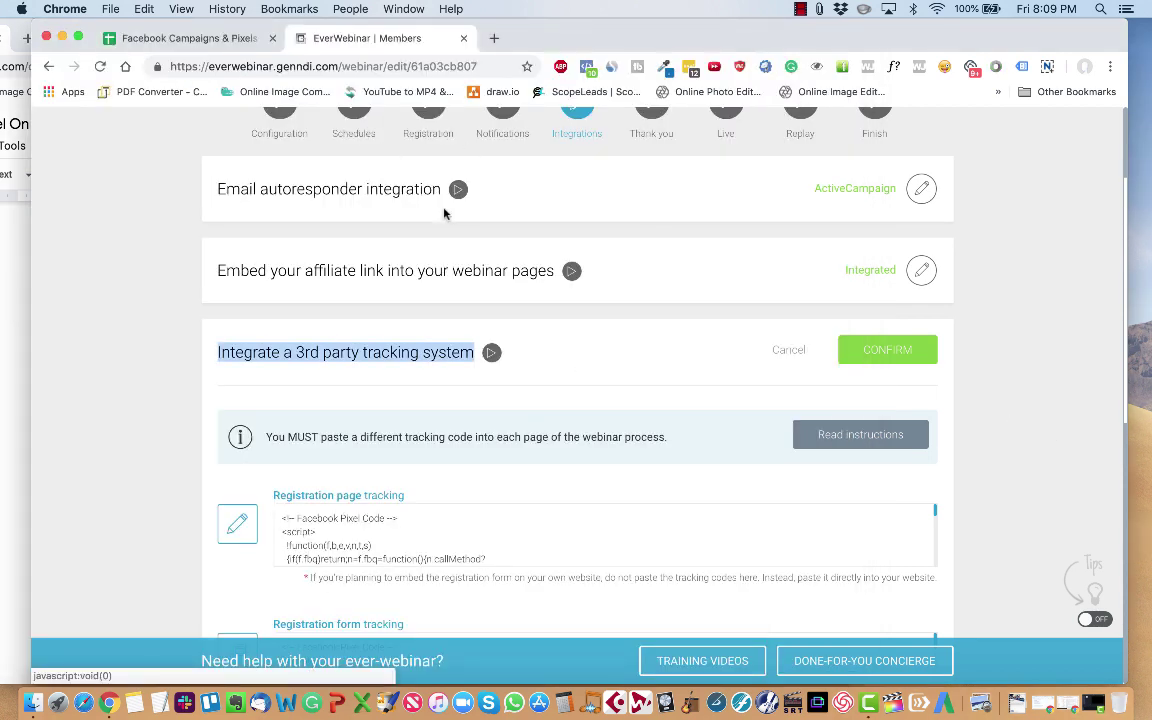
{"action": "left_click", "coordinate": [195, 39]}
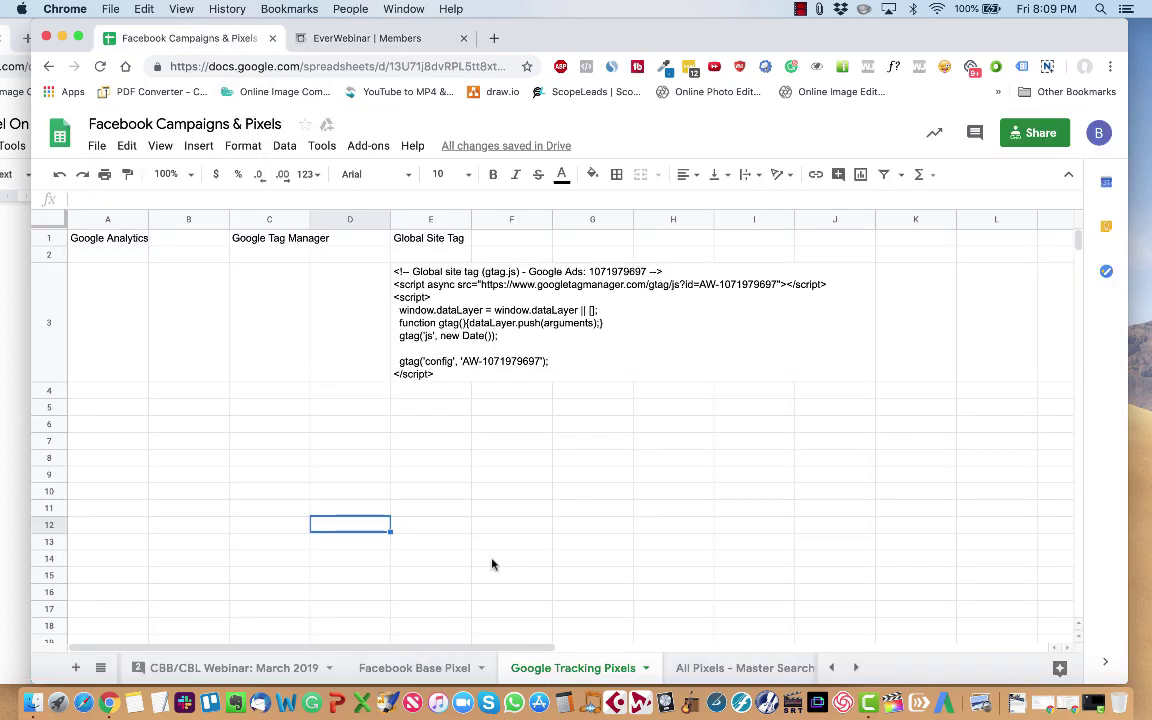
{"action": "left_click", "coordinate": [445, 668]}
{"action": "left_click", "coordinate": [234, 362]}
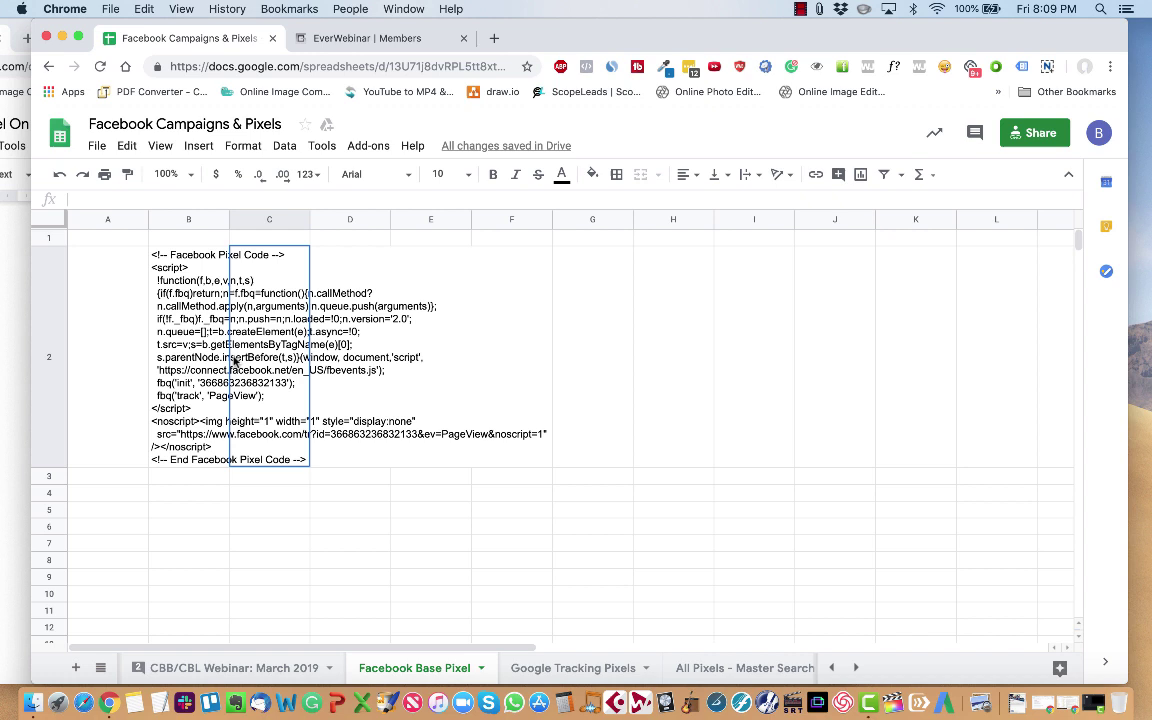
{"action": "double_click", "coordinate": [177, 349]}
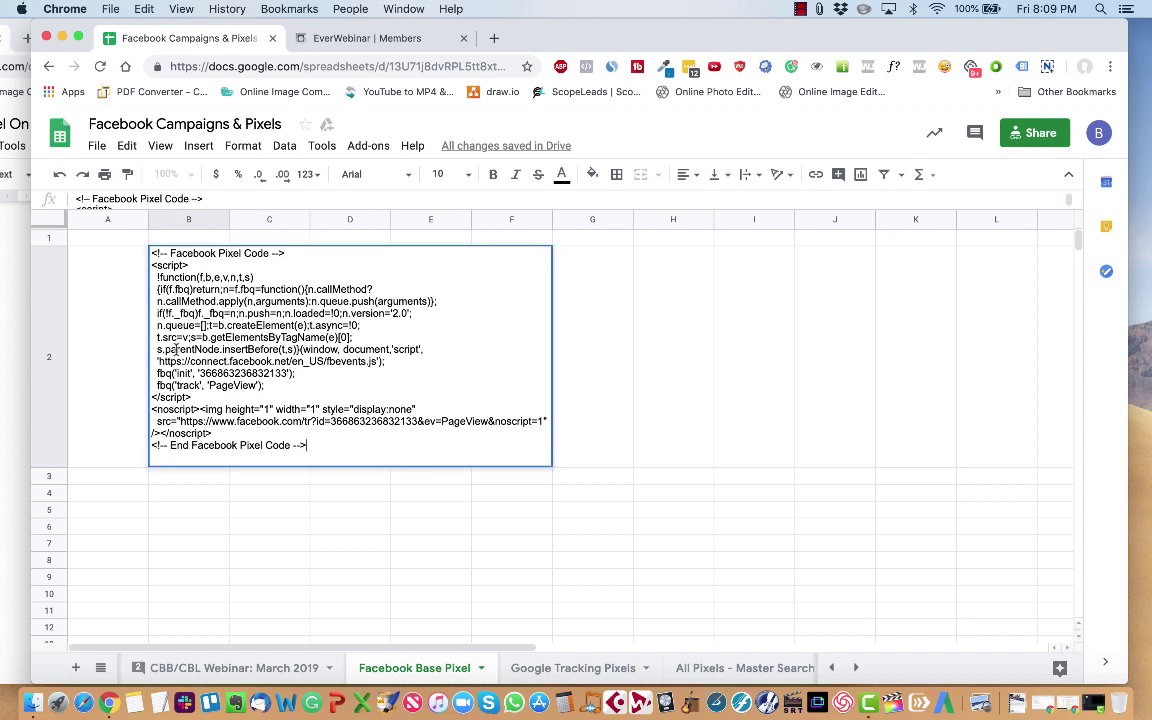
{"action": "key", "text": "super+a"}
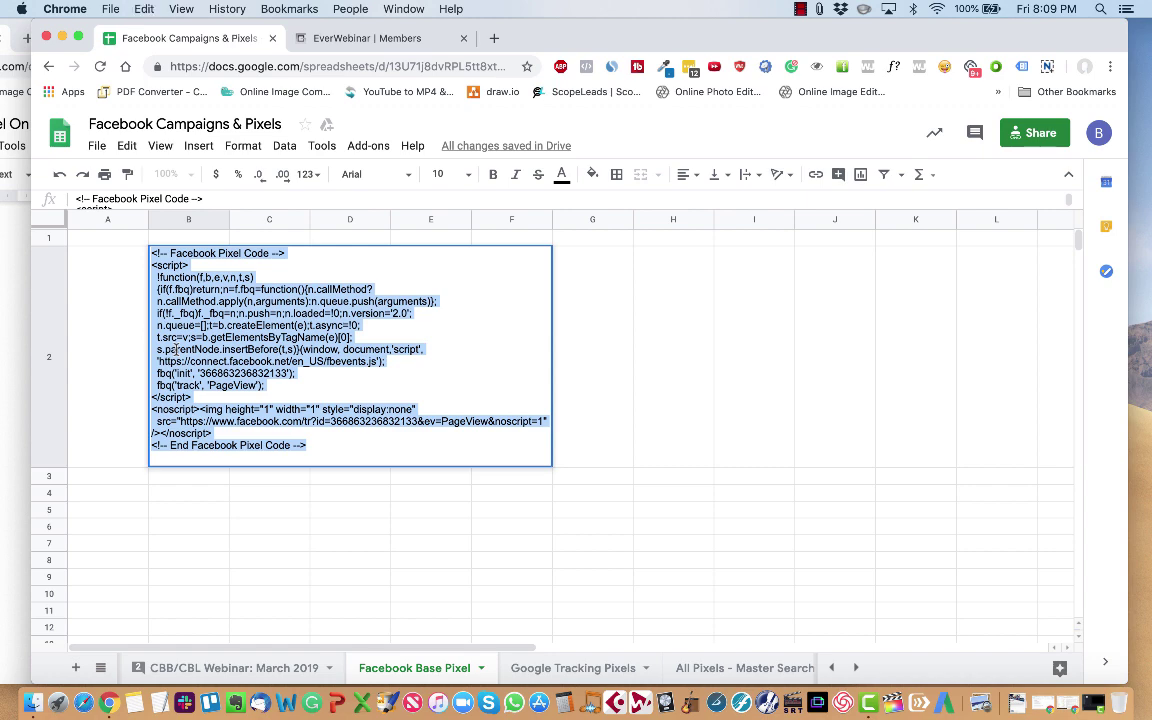
In EverWebinar, replace the Registration page and Registration form tracking codes with the copied Facebook base pixel code.
{"action": "left_click", "coordinate": [362, 40]}
{"action": "scroll", "coordinate": [182, 453], "scroll_direction": "down", "scroll_amount": 3}
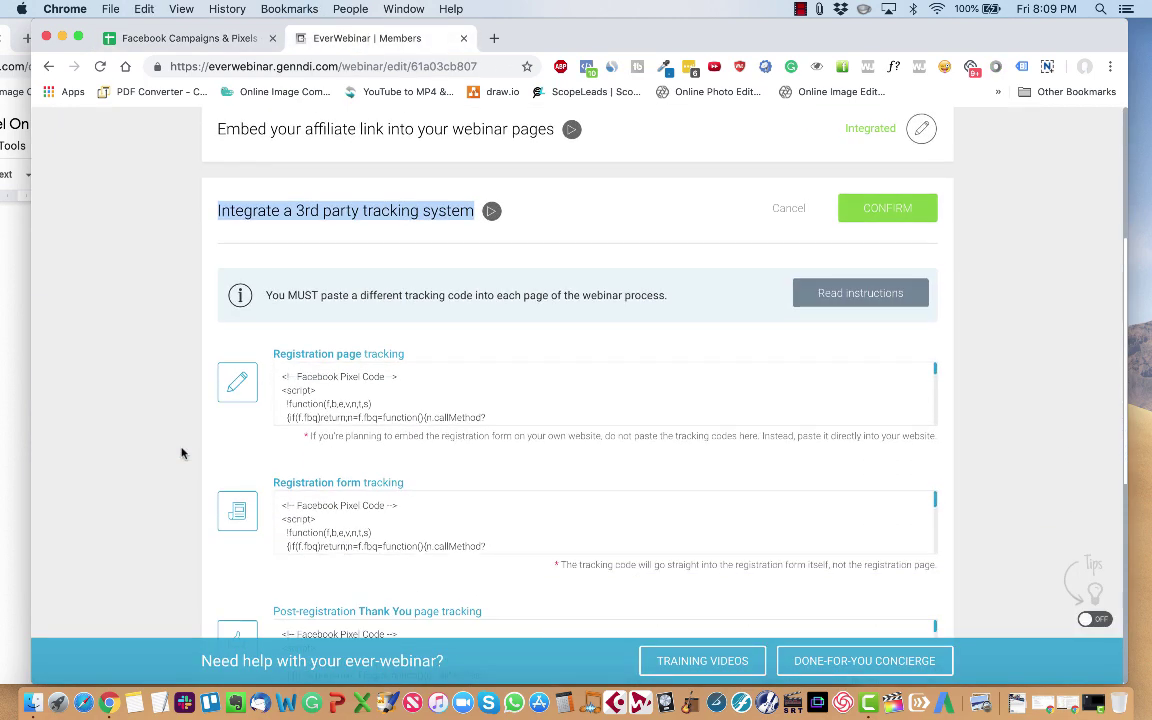
{"action": "left_click", "coordinate": [340, 406]}
{"action": "key", "text": "ctrl+a"}
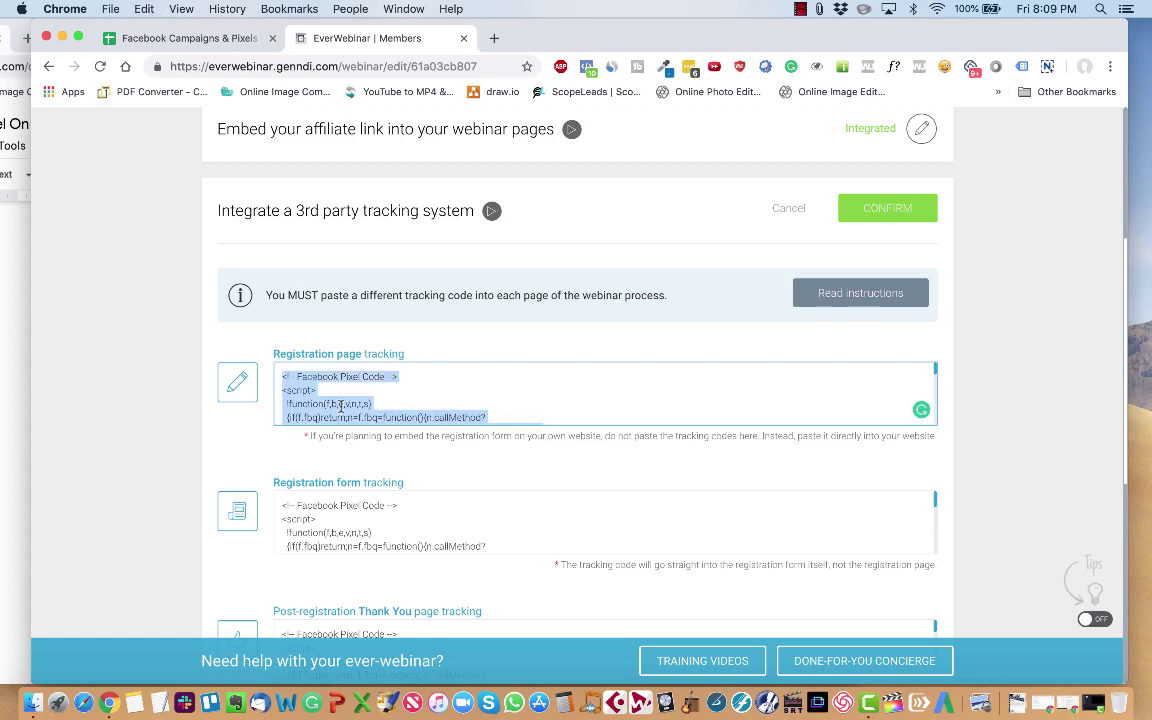
{"action": "key", "text": "ctrl+v"}
{"action": "left_click", "coordinate": [342, 504]}
{"action": "key", "text": "ctrl+a"}
{"action": "key", "text": "ctrl+v"}
Replace the post-registration Thank You page and Webinar live room page tracking codes with the Facebook base pixel code.
{"action": "scroll", "coordinate": [343, 510], "scroll_direction": "down", "scroll_amount": 3}
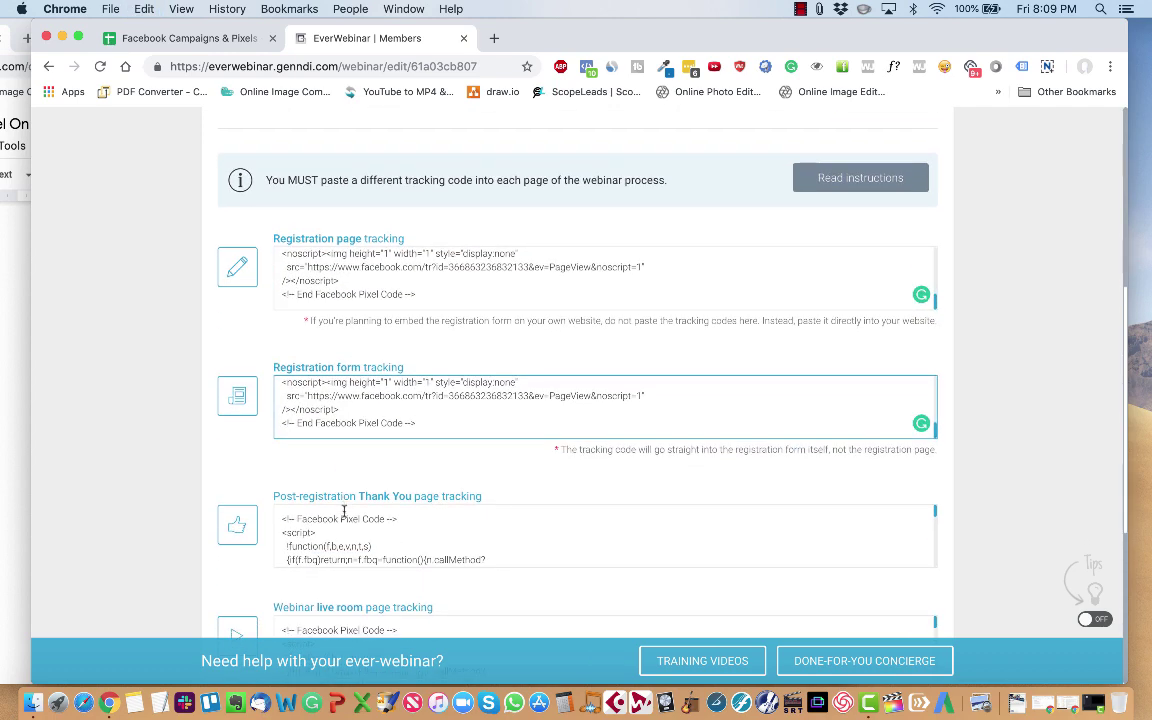
{"action": "left_click", "coordinate": [344, 511]}
{"action": "key", "text": "ctrl+a"}
{"action": "key", "text": "ctrl+v"}
{"action": "scroll", "coordinate": [350, 515], "scroll_direction": "down", "scroll_amount": 3}
{"action": "left_click", "coordinate": [348, 509]}
{"action": "key", "text": "ctrl+a"}
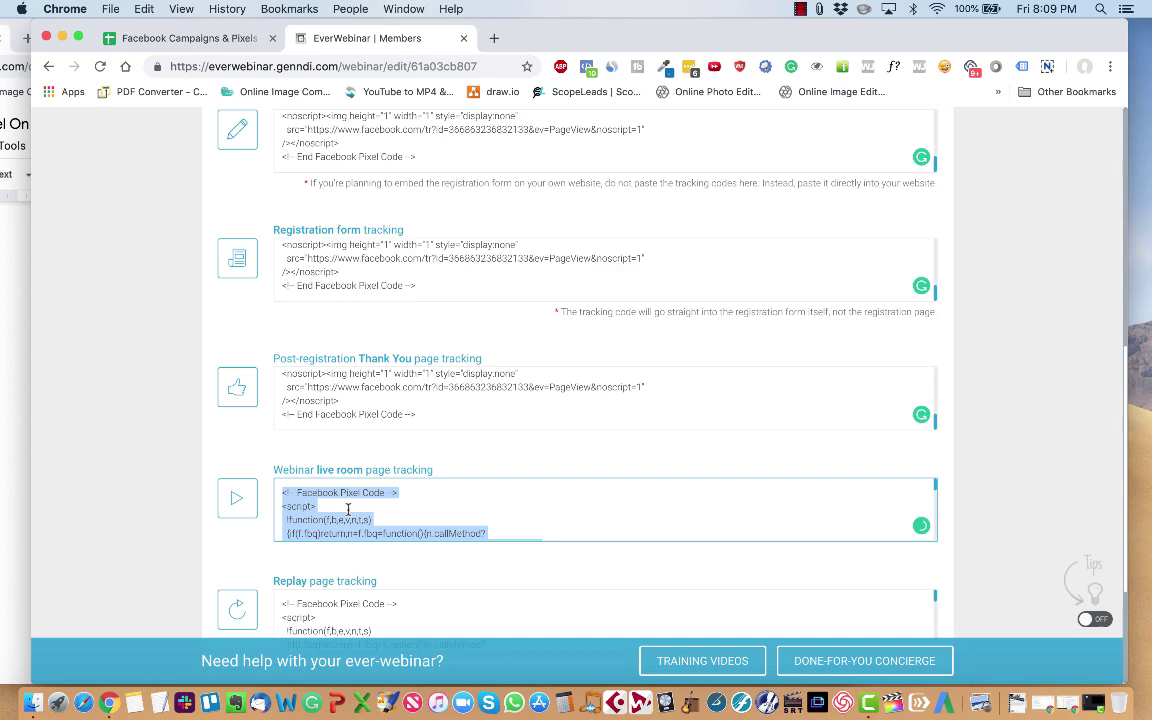
{"action": "key", "text": "ctrl+v"}
Replace the Replay page tracking code with the Facebook base pixel code.
{"action": "scroll", "coordinate": [347, 512], "scroll_direction": "down", "scroll_amount": 3}
{"action": "left_click", "coordinate": [345, 512]}
{"action": "key", "text": "ctrl+a"}
{"action": "key", "text": "ctrl+v"}
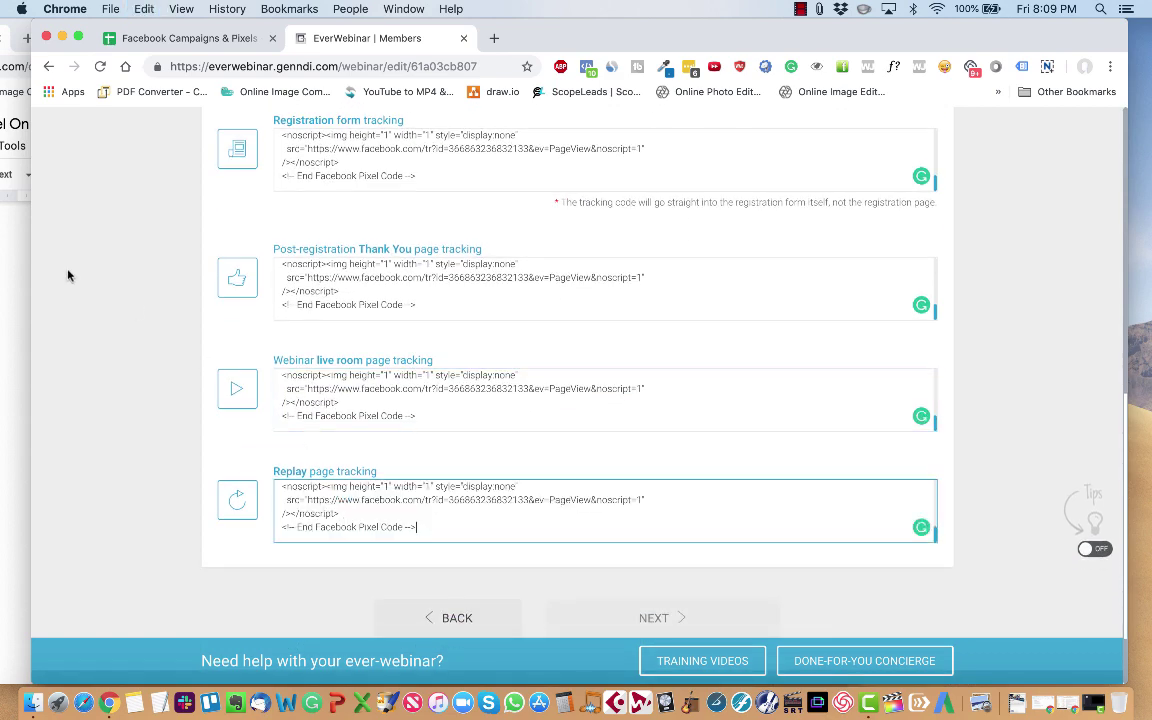
Check the event pixel instruction, and examine the page names and Pixel To Be Installed column in the CBB/CBL Webinar: March 2019 sheet.
{"action": "left_click", "coordinate": [6, 294]}
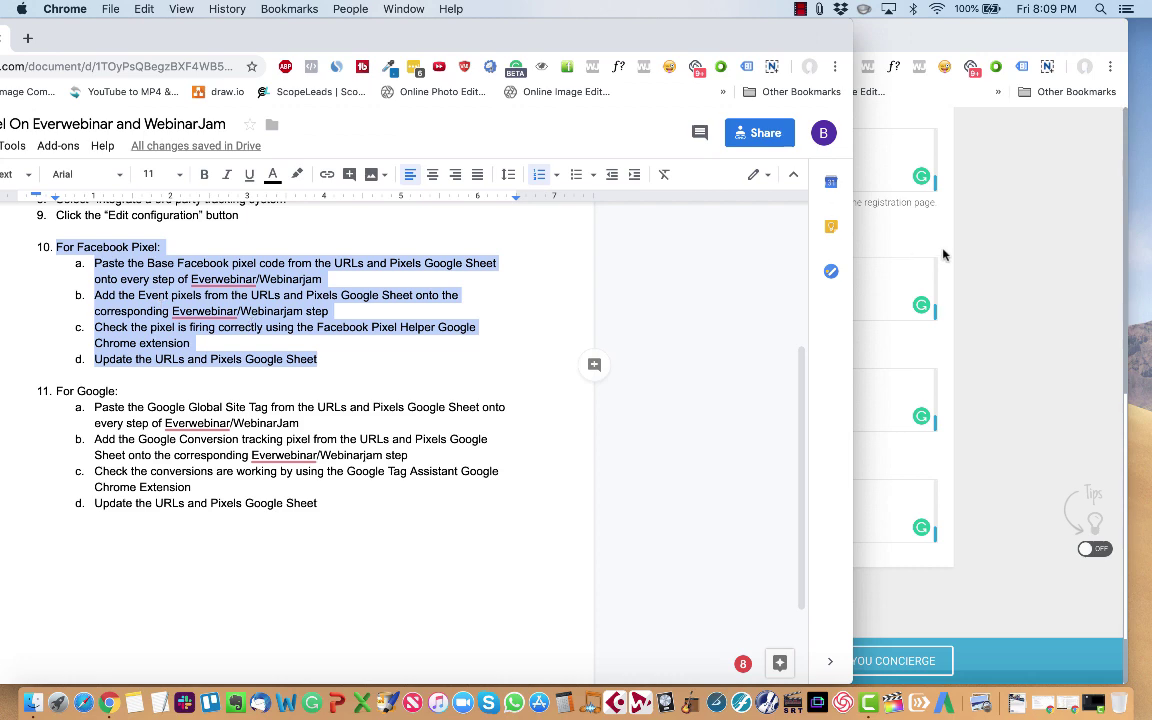
{"action": "left_click", "coordinate": [983, 277]}
{"action": "left_click", "coordinate": [180, 42]}
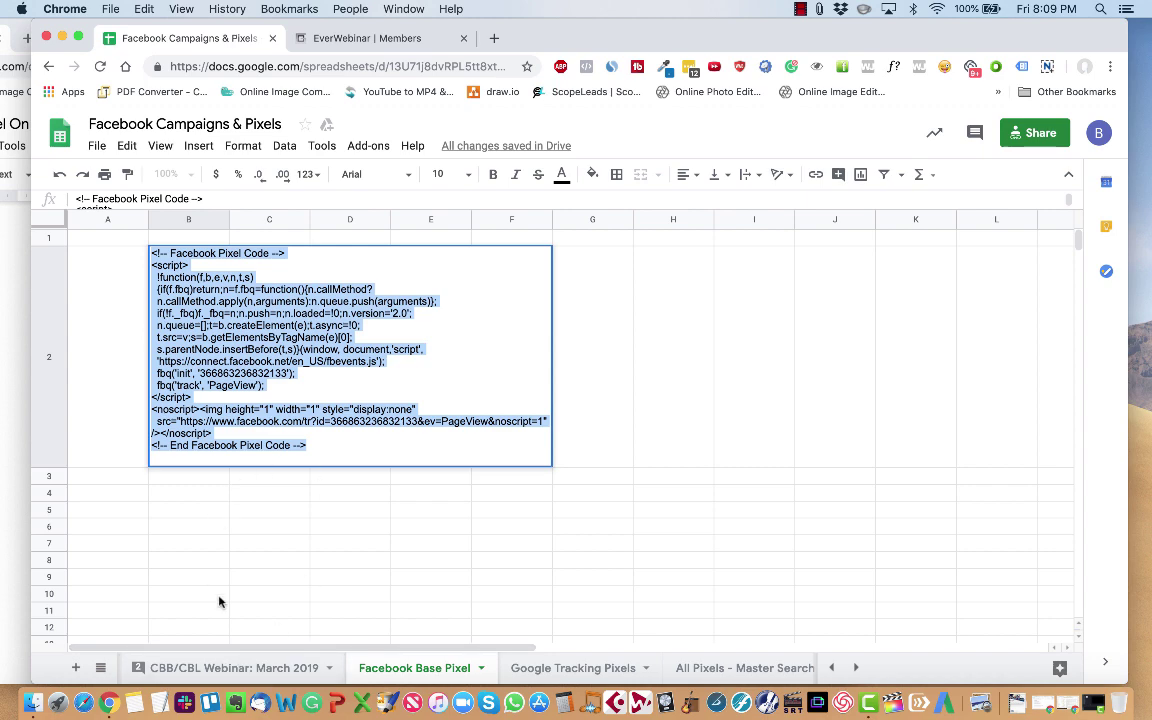
{"action": "left_click", "coordinate": [252, 668]}
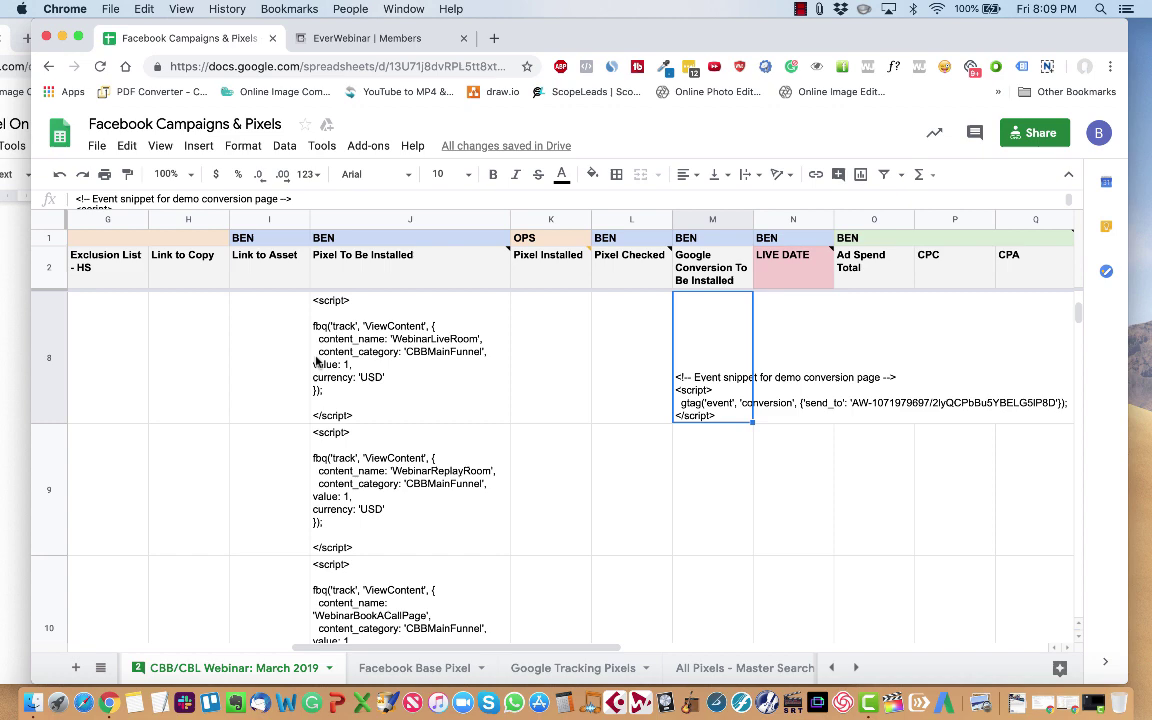
{"action": "scroll", "coordinate": [316, 362], "scroll_direction": "left", "scroll_amount": 10}
{"action": "scroll", "coordinate": [316, 362], "scroll_direction": "up", "scroll_amount": 10}
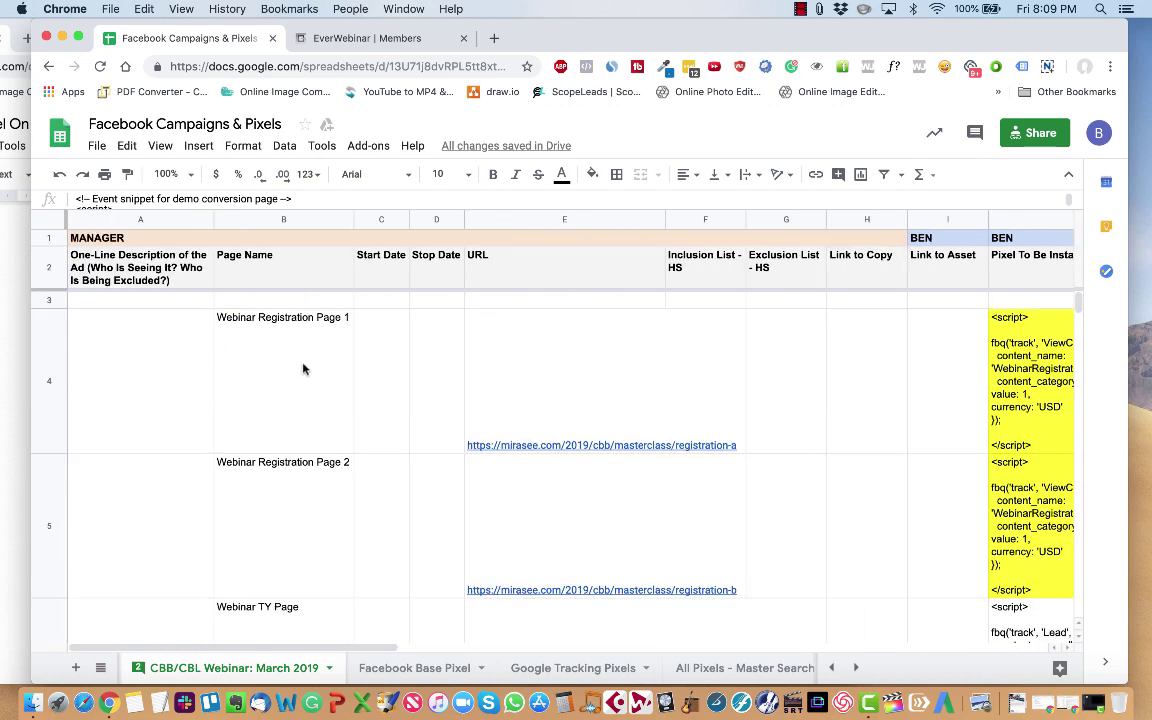
{"action": "left_click", "coordinate": [258, 219]}
{"action": "scroll", "coordinate": [339, 407], "scroll_direction": "right", "scroll_amount": 5}
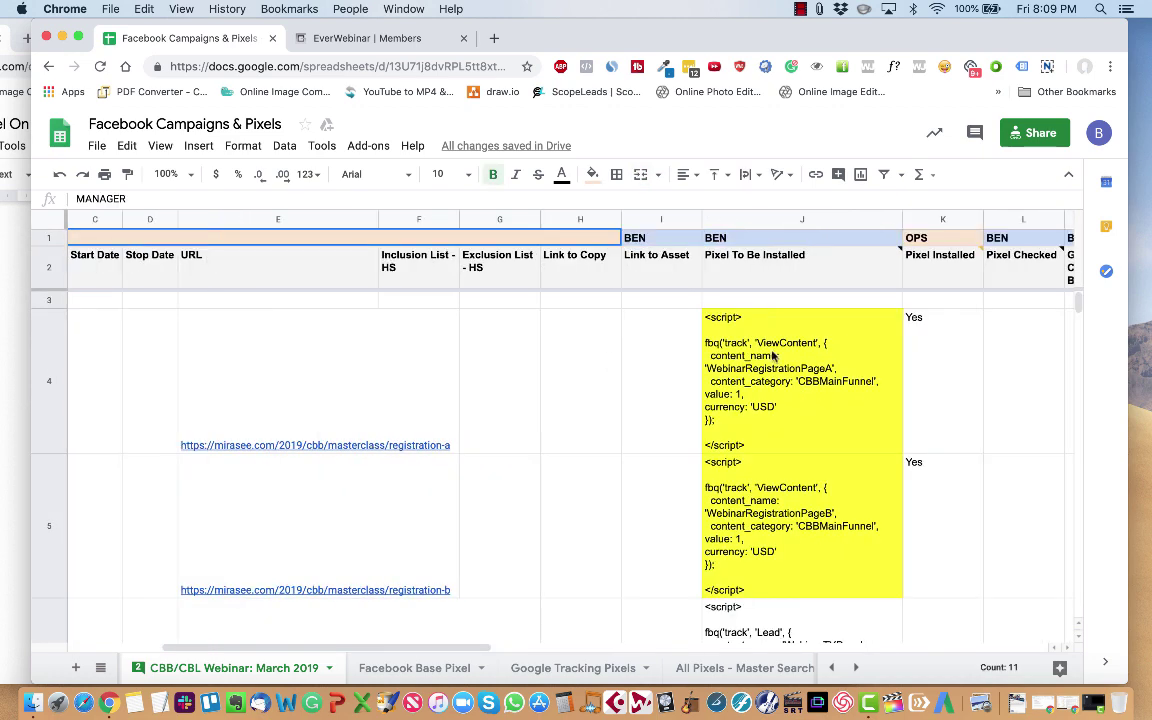
{"action": "left_click", "coordinate": [802, 219]}
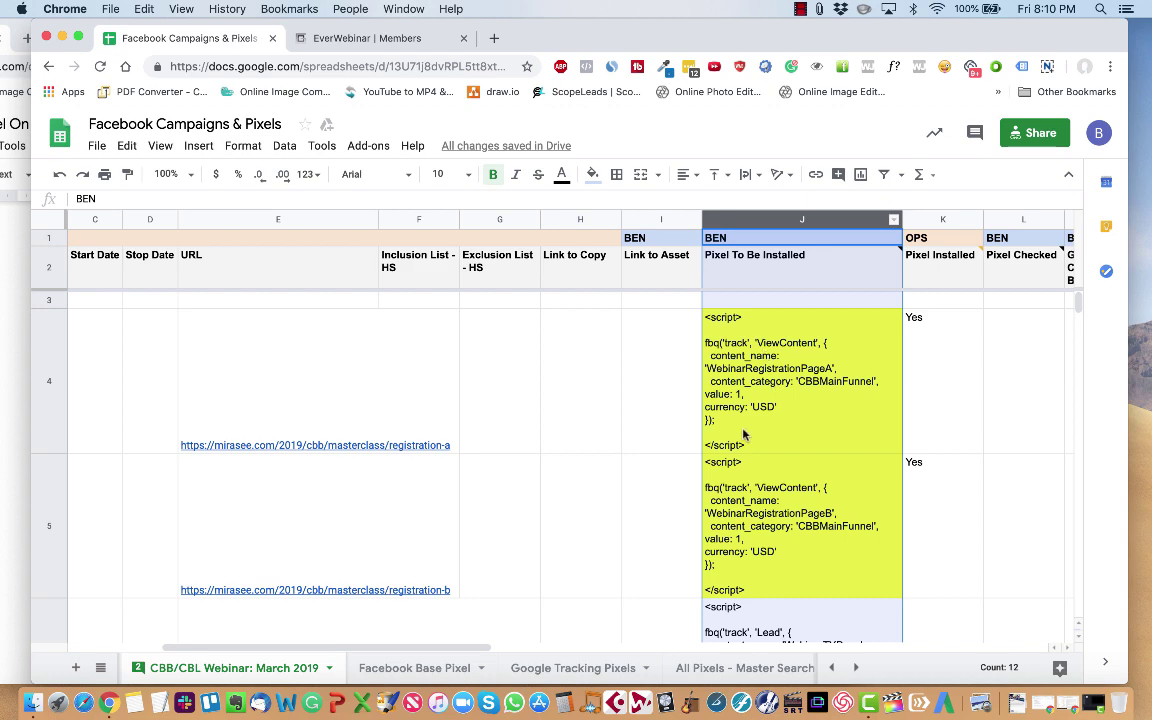
{"action": "mouse_move", "coordinate": [212, 434]}
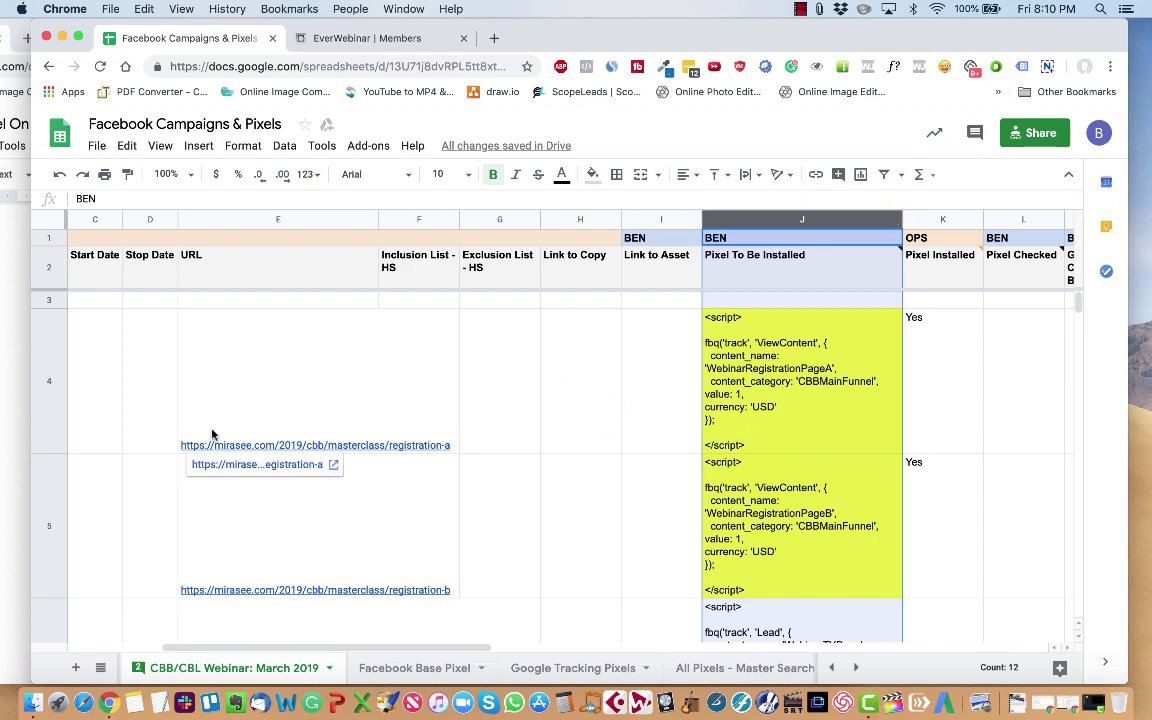
{"action": "scroll", "coordinate": [72, 380], "scroll_direction": "left", "scroll_amount": 5}
{"action": "scroll", "coordinate": [299, 389], "scroll_direction": "right", "scroll_amount": 3}
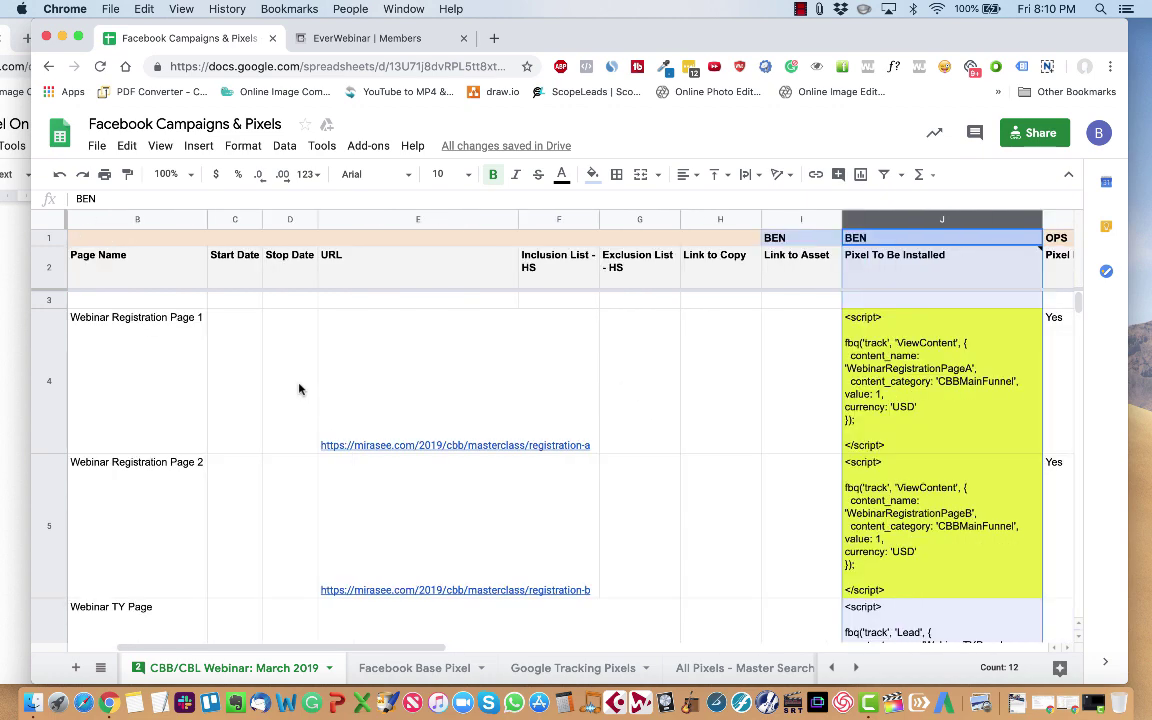
Copy the Webinar Registration Page 1 event pixel and paste it below the base code in EverWebinar's Registration page tracking.
{"action": "left_click", "coordinate": [936, 384]}
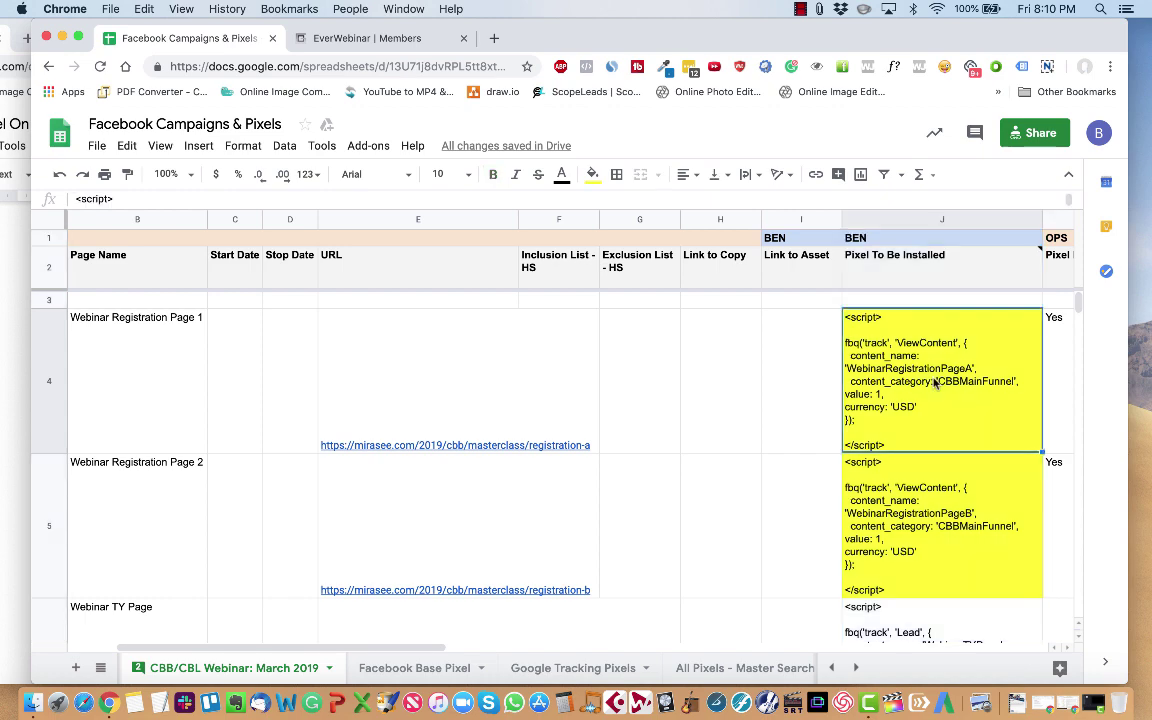
{"action": "left_click", "coordinate": [349, 40]}
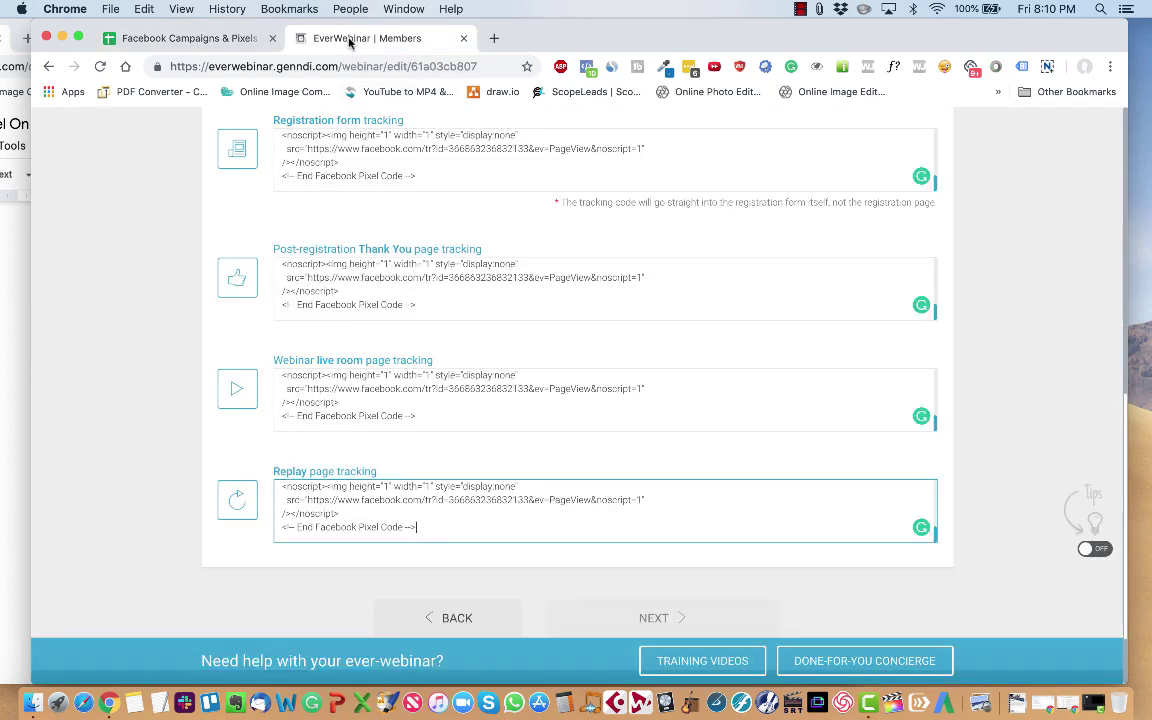
{"action": "scroll", "coordinate": [427, 330], "scroll_direction": "up", "scroll_amount": 5}
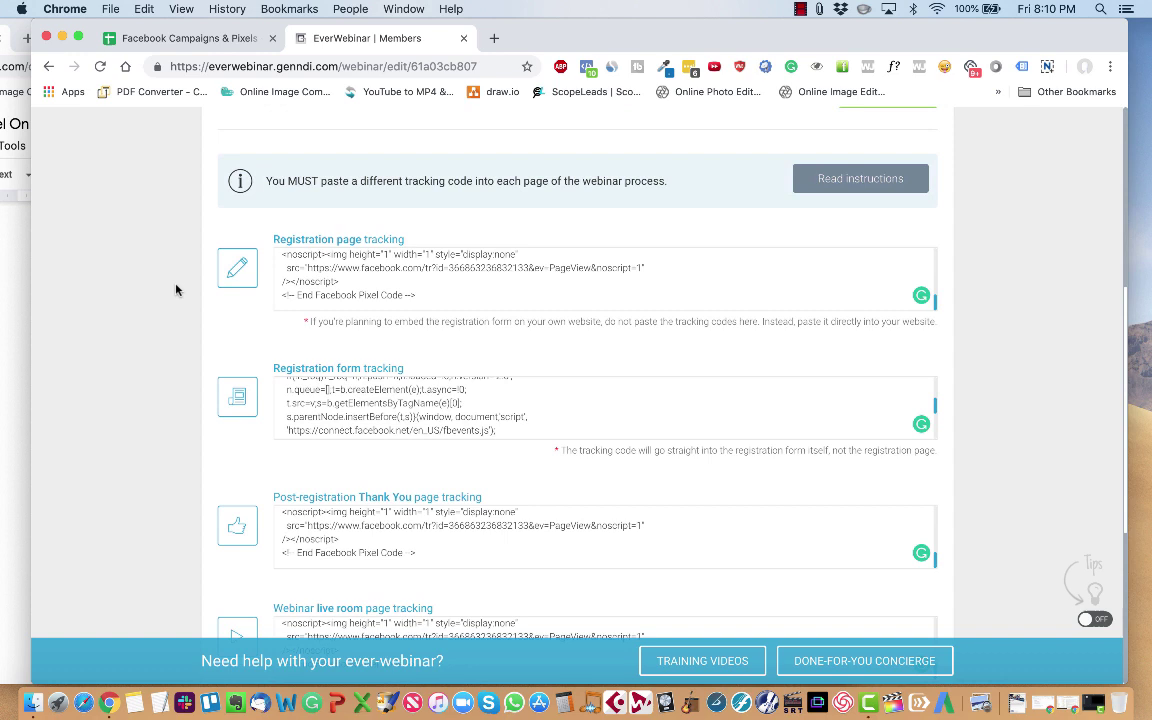
{"action": "left_click", "coordinate": [433, 313]}
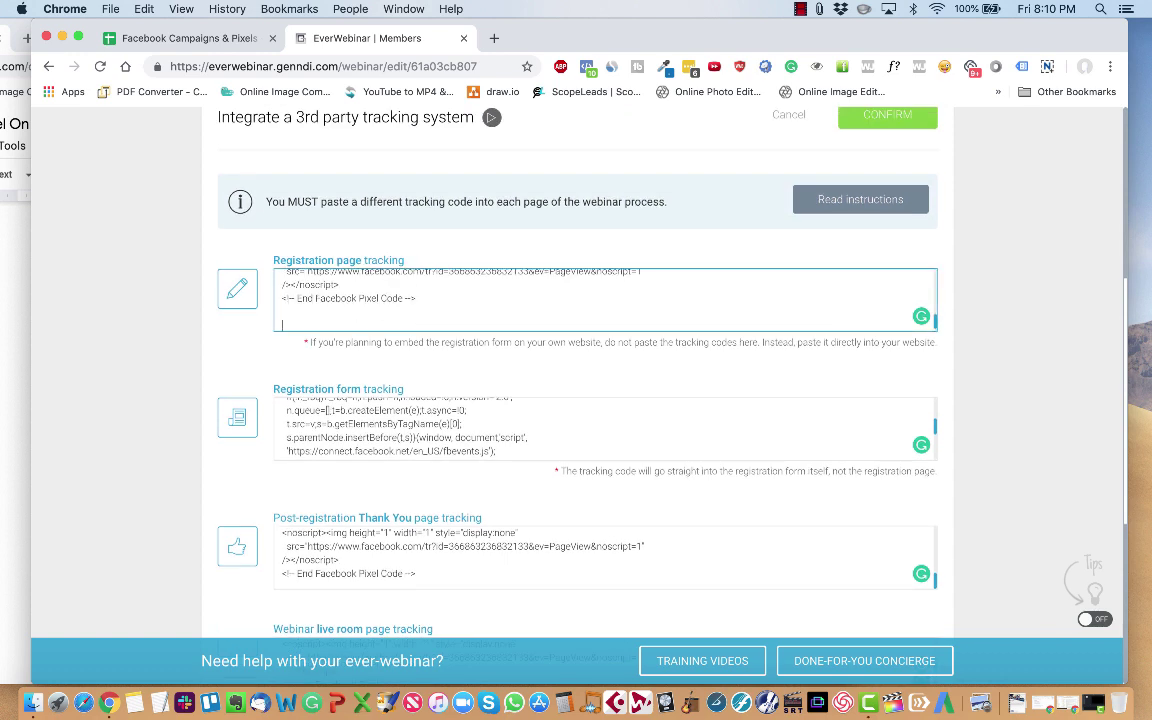
{"action": "key", "text": "super+v"}
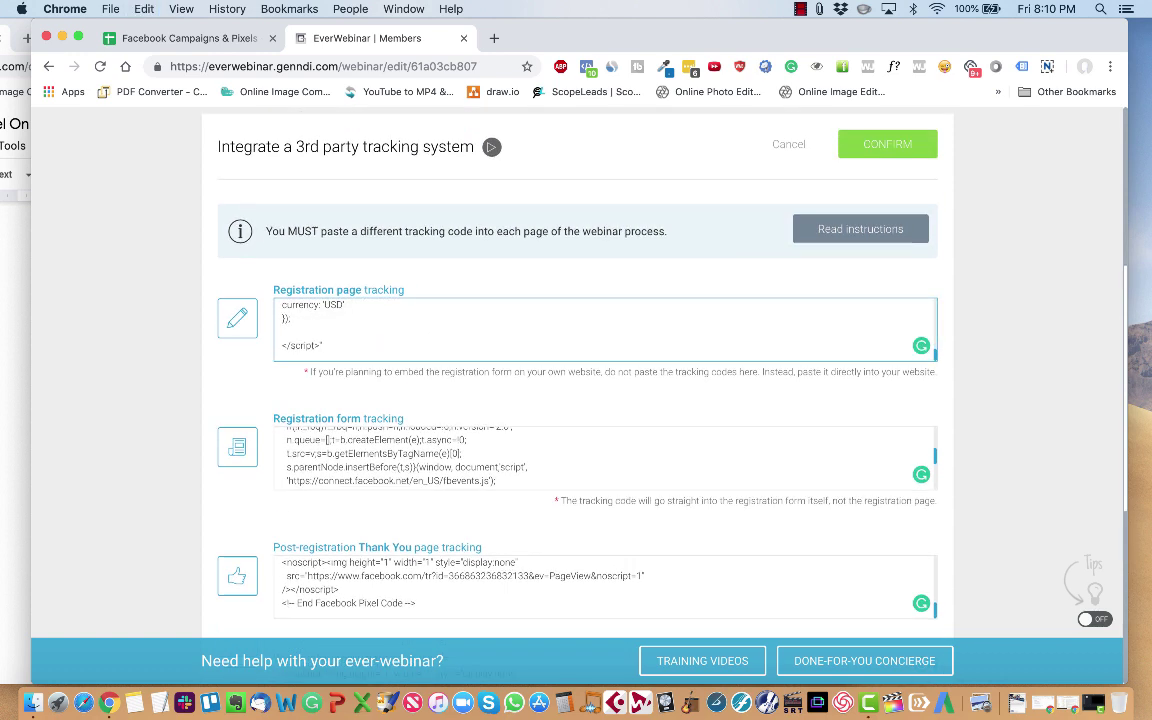
{"action": "scroll", "coordinate": [350, 338], "scroll_direction": "up", "scroll_amount": 4}
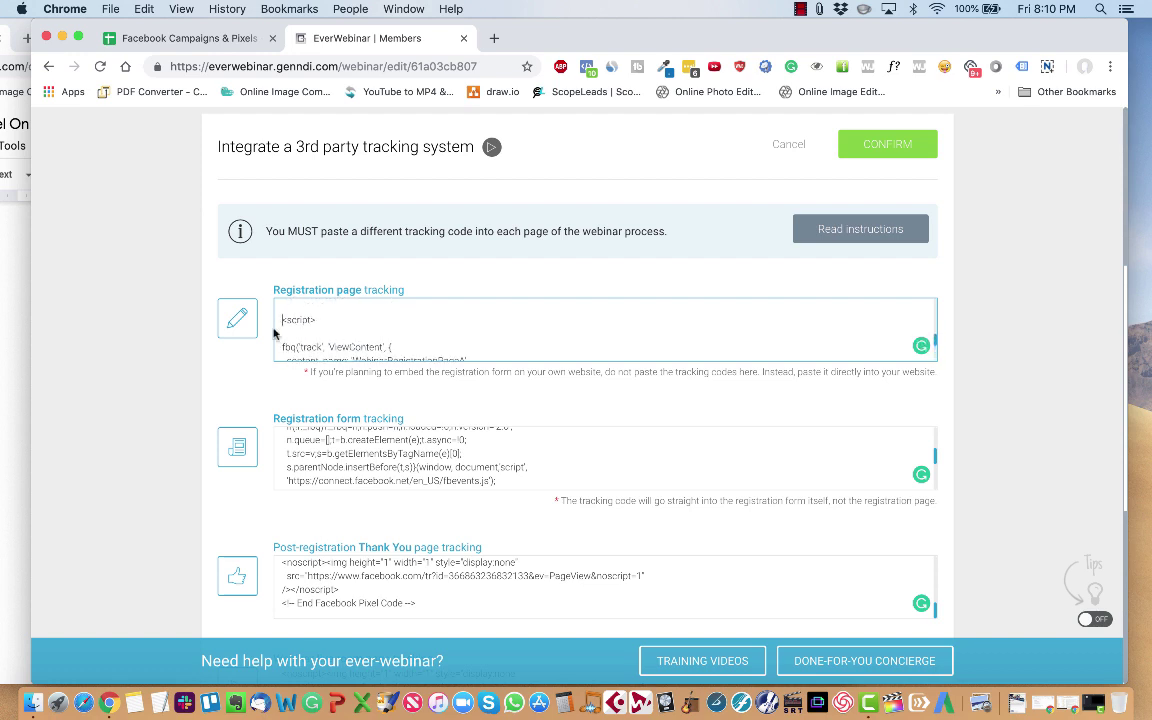
In the Google Docs procedure, add a sub-item under Facebook step 10b reading "Make sure when pasting the code there are no parenthesis around it".
{"action": "left_click", "coordinate": [15, 281]}
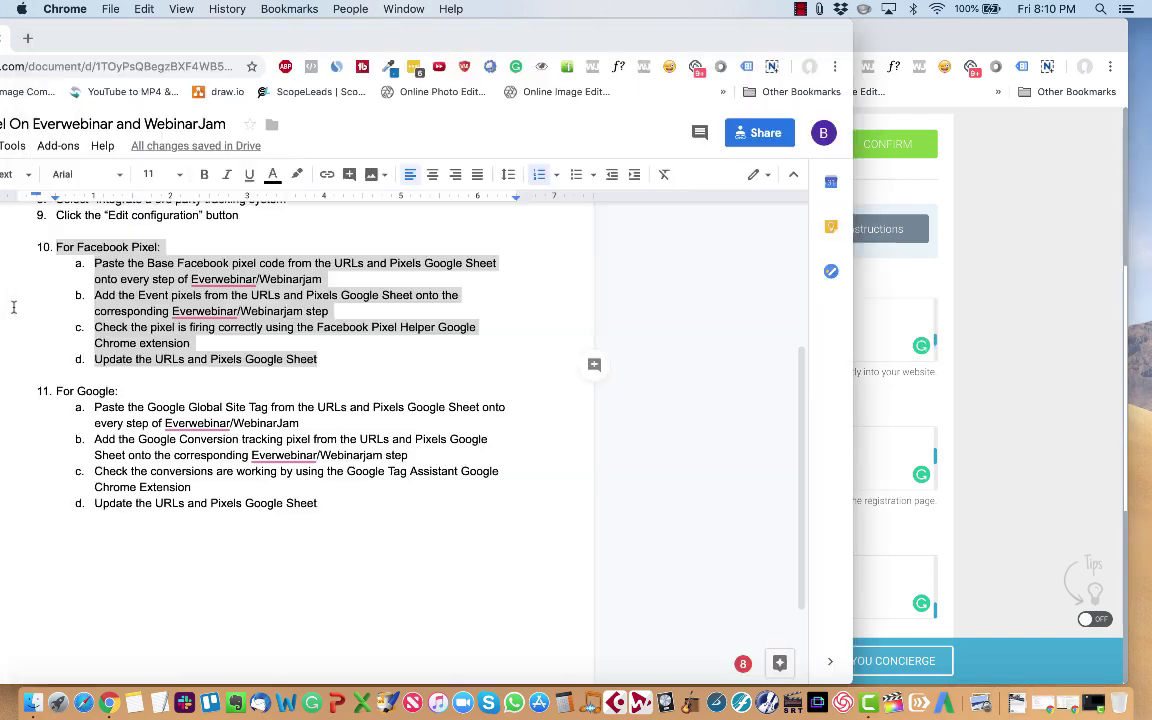
{"action": "left_click", "coordinate": [366, 311]}
{"action": "key", "text": "Return"}
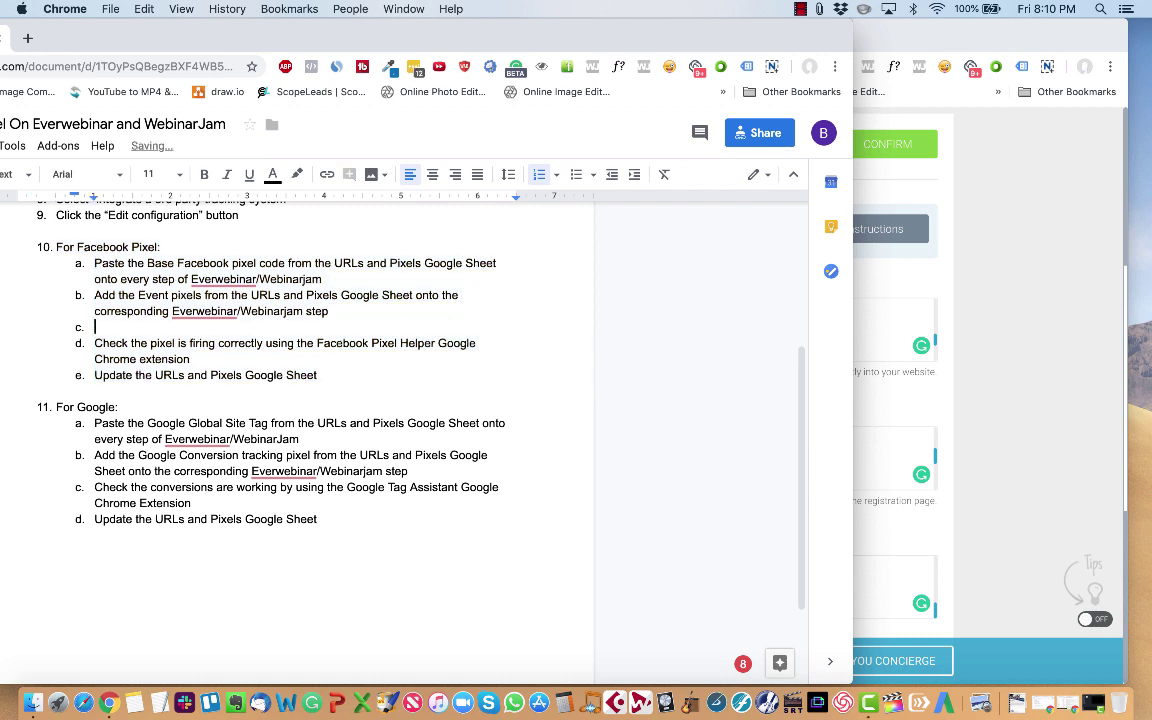
{"action": "type", "text": "Ma"}
{"action": "key", "text": "BackSpace"}
{"action": "key", "text": "BackSpace"}
{"action": "key", "text": "Tab"}
{"action": "type", "text": "Mak"}
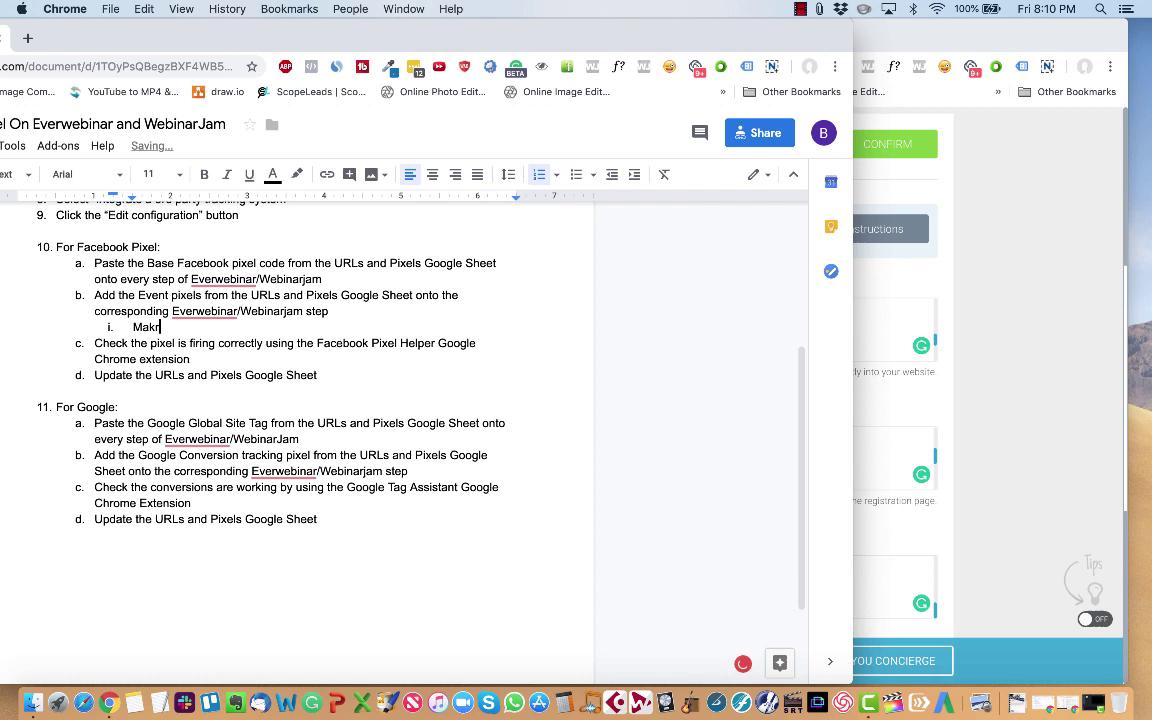
{"action": "type", "text": "e sure when pasting the co"}
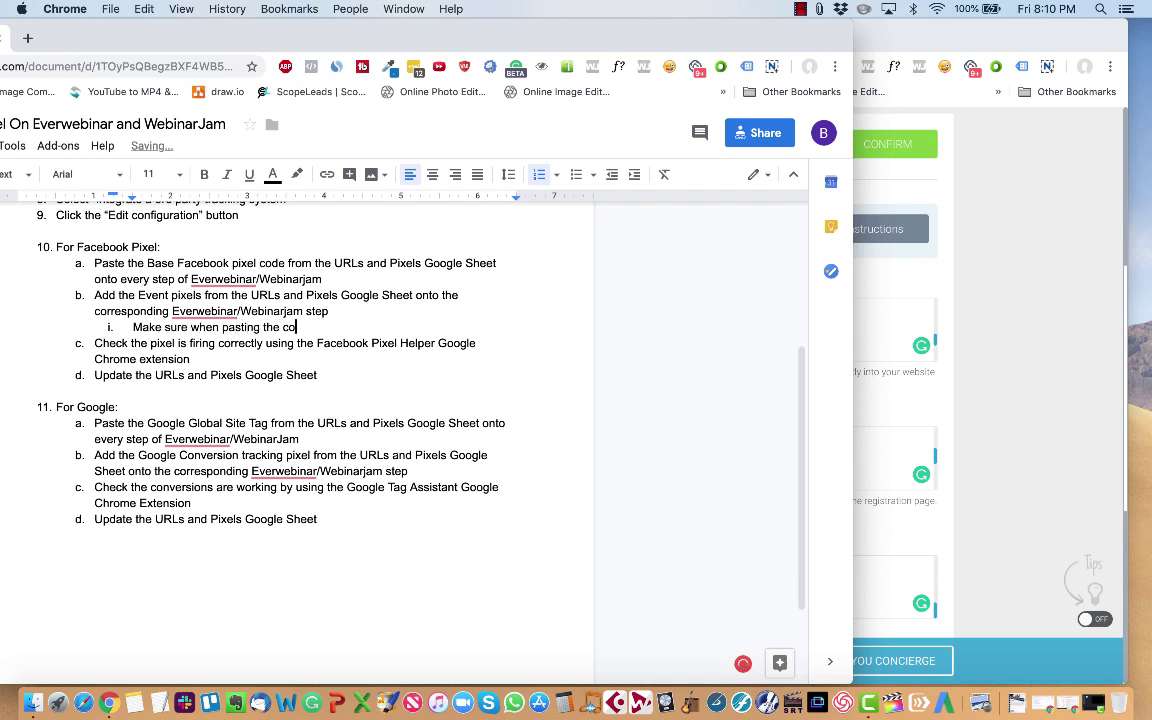
{"action": "type", "text": "de there are no parenthesis a"}
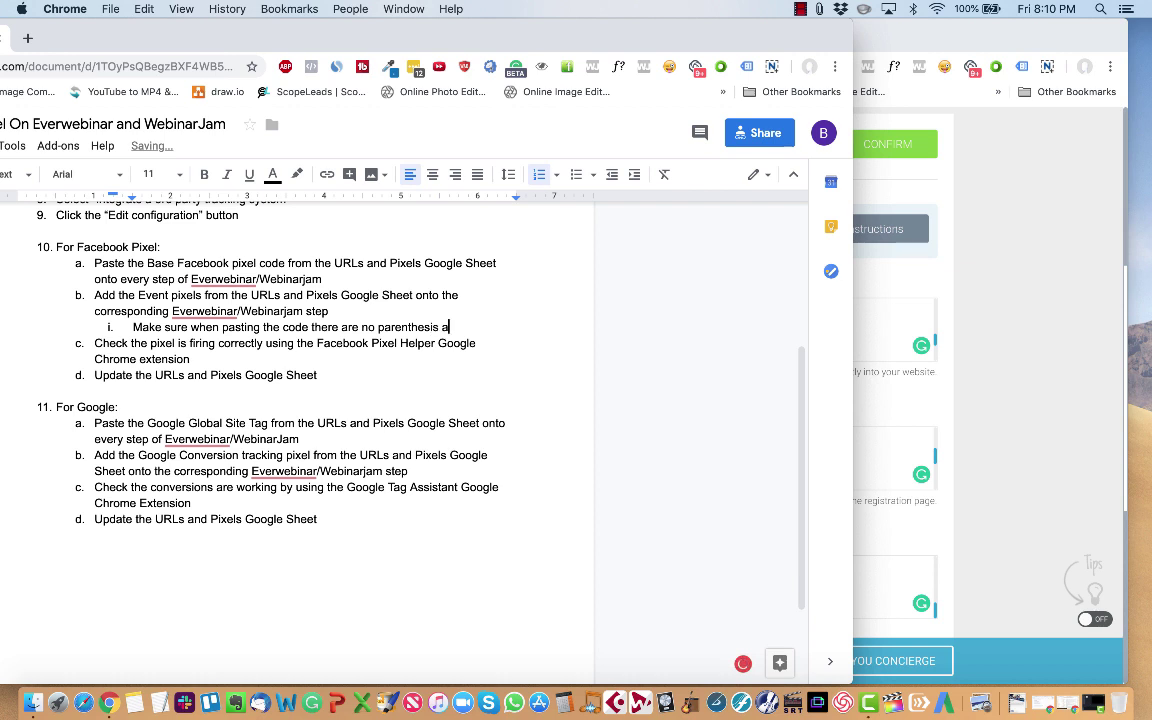
{"action": "type", "text": "round it"}
Copy the parenthesis note from Facebook step 10b as a sub-item under Google step 11b, removing the extra empty list item.
{"action": "triple_click", "coordinate": [391, 327]}
{"action": "key", "text": "super+c"}
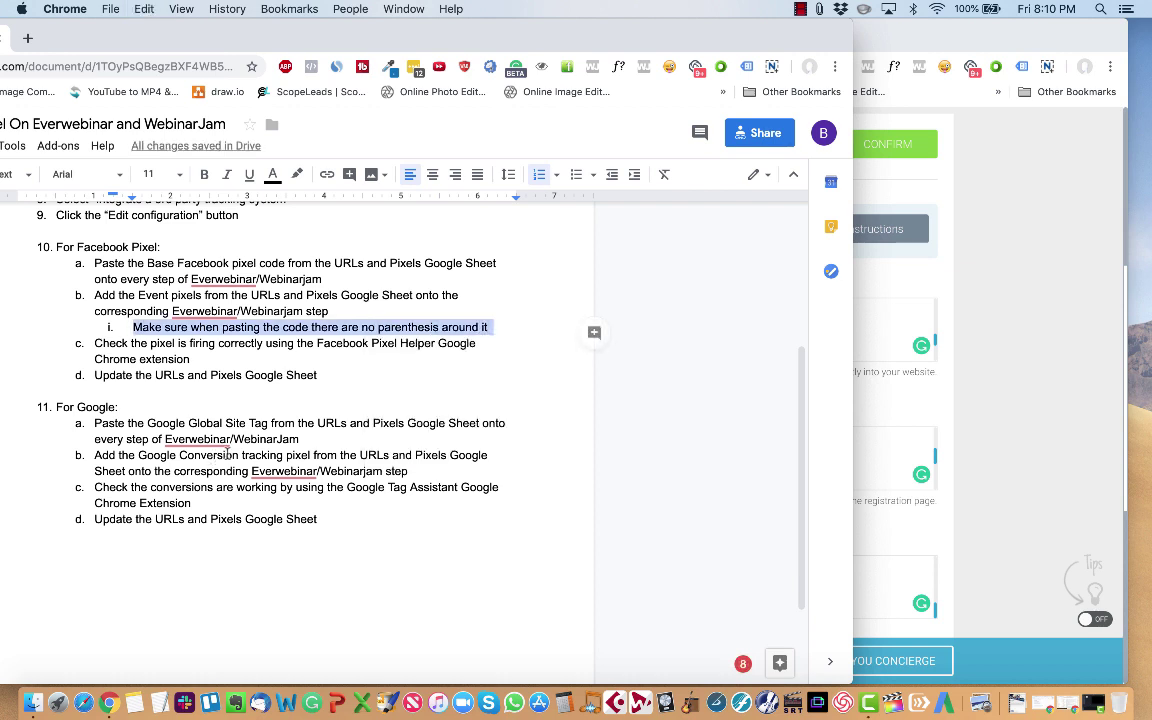
{"action": "left_click", "coordinate": [410, 471]}
{"action": "key", "text": "Return"}
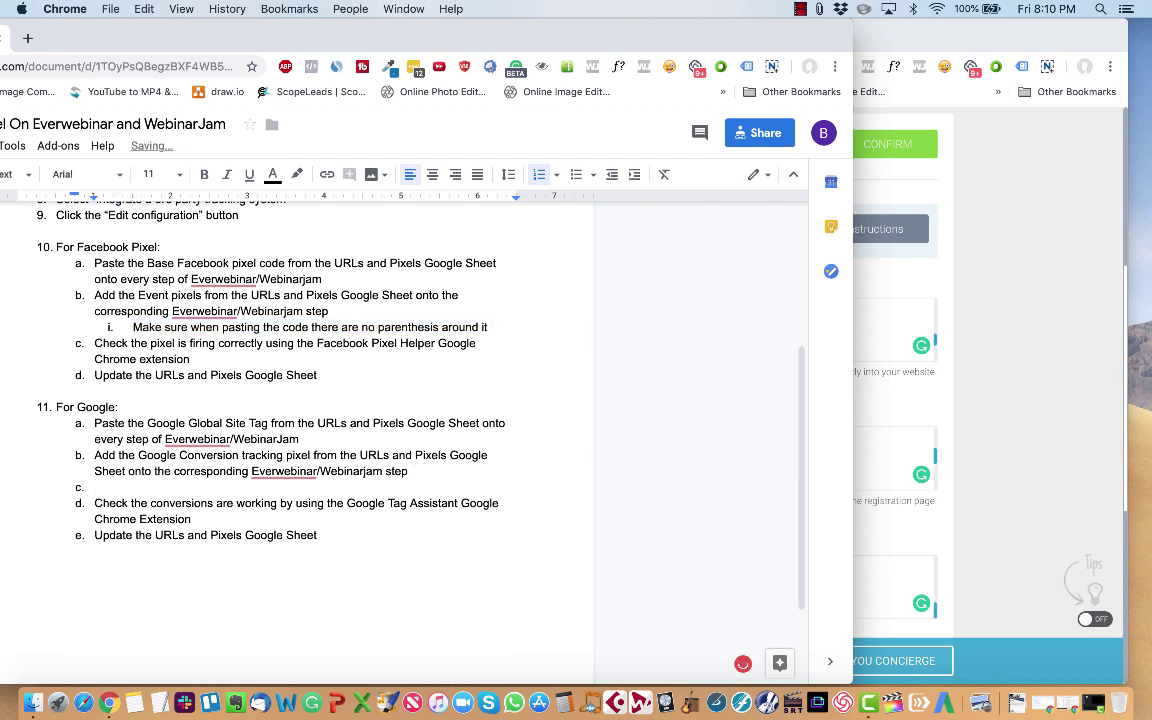
{"action": "key", "text": "super+v"}
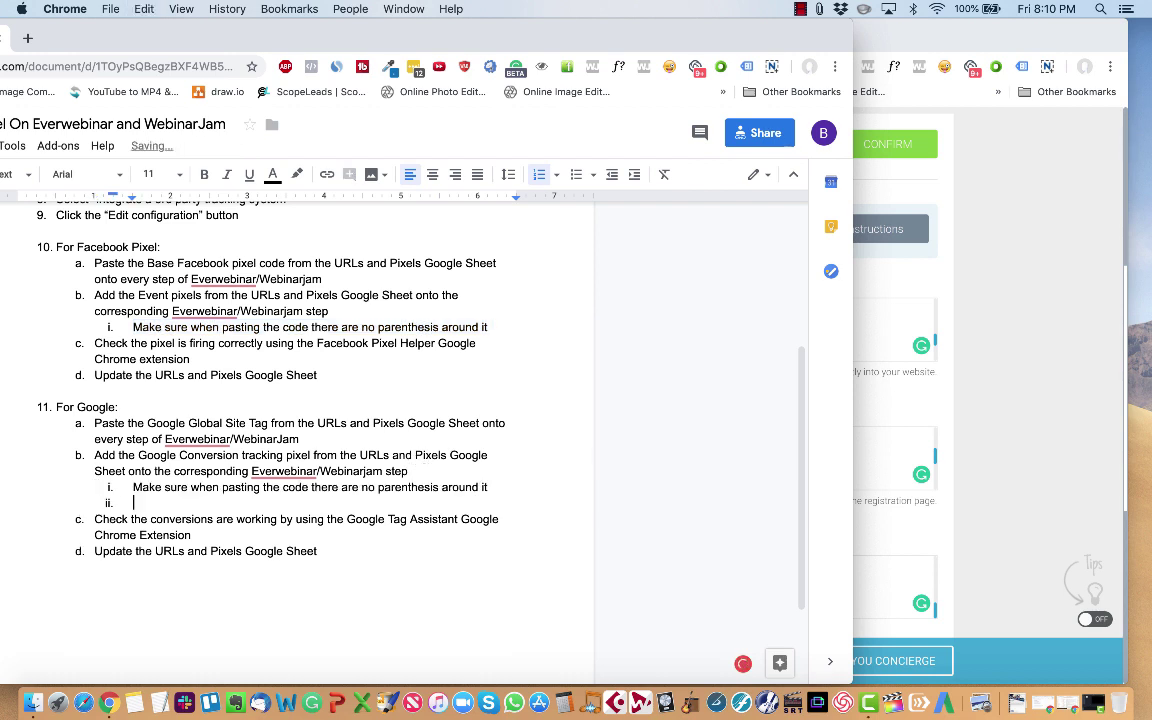
{"action": "key", "text": "BackSpace"}
{"action": "key", "text": "BackSpace"}
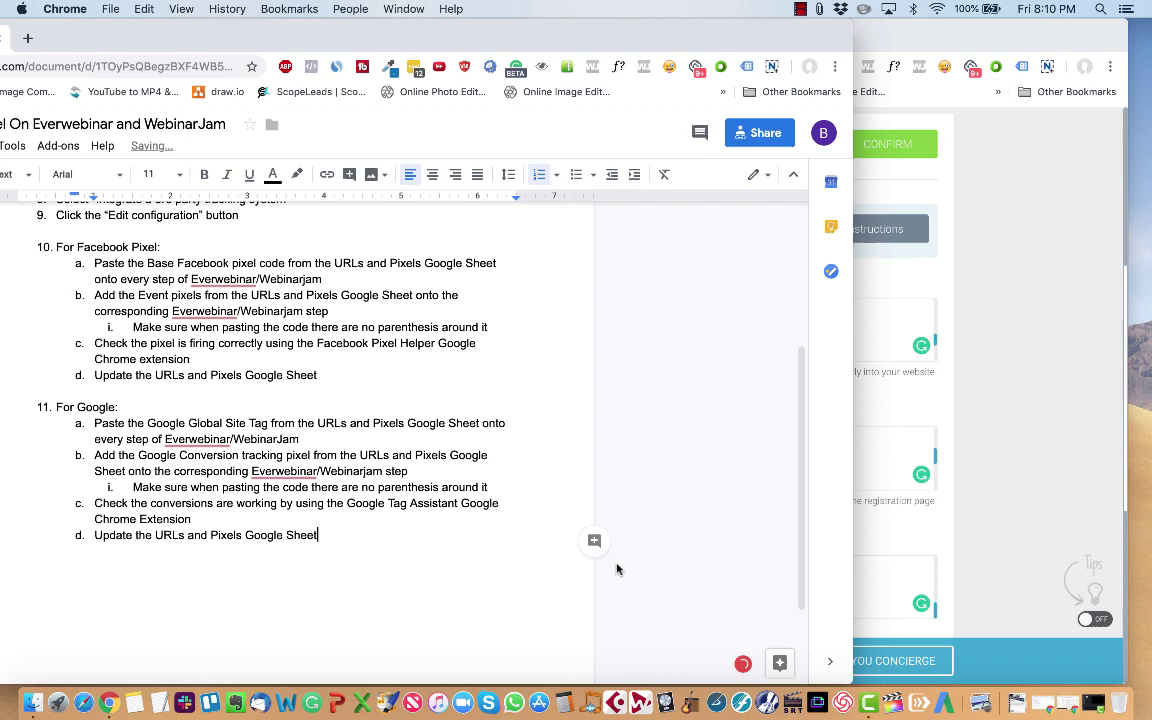
Review the event code in EverWebinar's Registration page tracking, and compare the Webinar Registration Page 1 and 2 rows in the pixels spreadsheet.
{"action": "left_click", "coordinate": [1021, 399]}
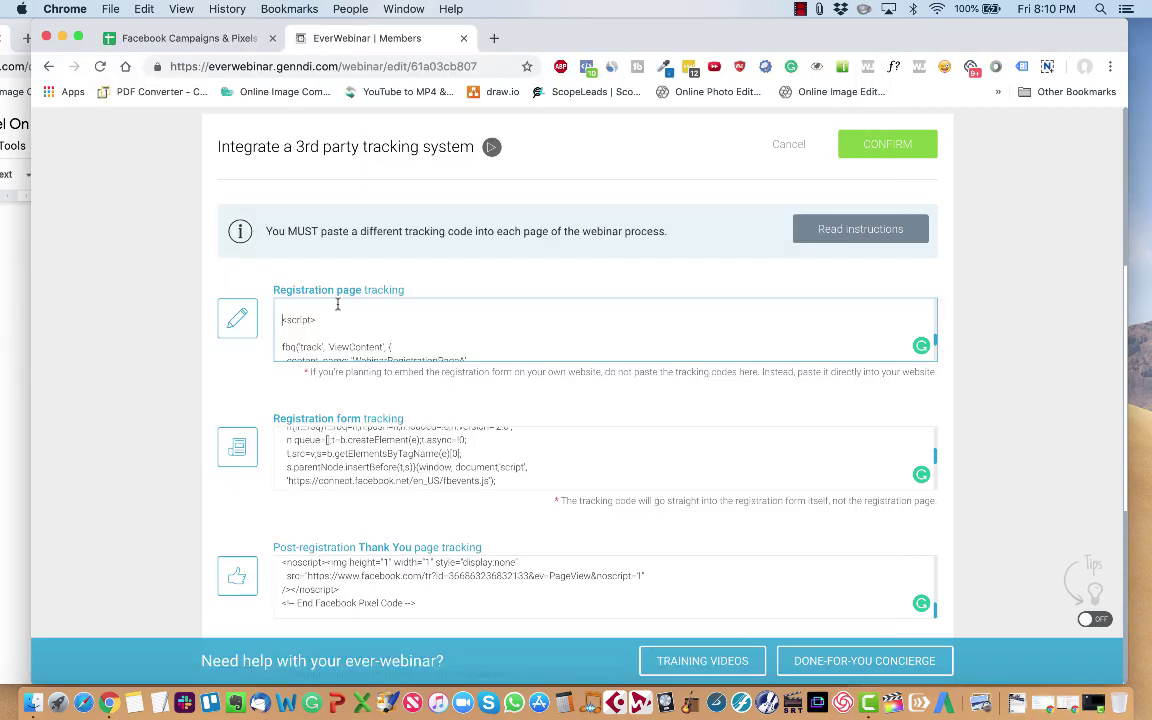
{"action": "scroll", "coordinate": [337, 306], "scroll_direction": "up", "scroll_amount": 2}
{"action": "scroll", "coordinate": [334, 308], "scroll_direction": "down", "scroll_amount": 3}
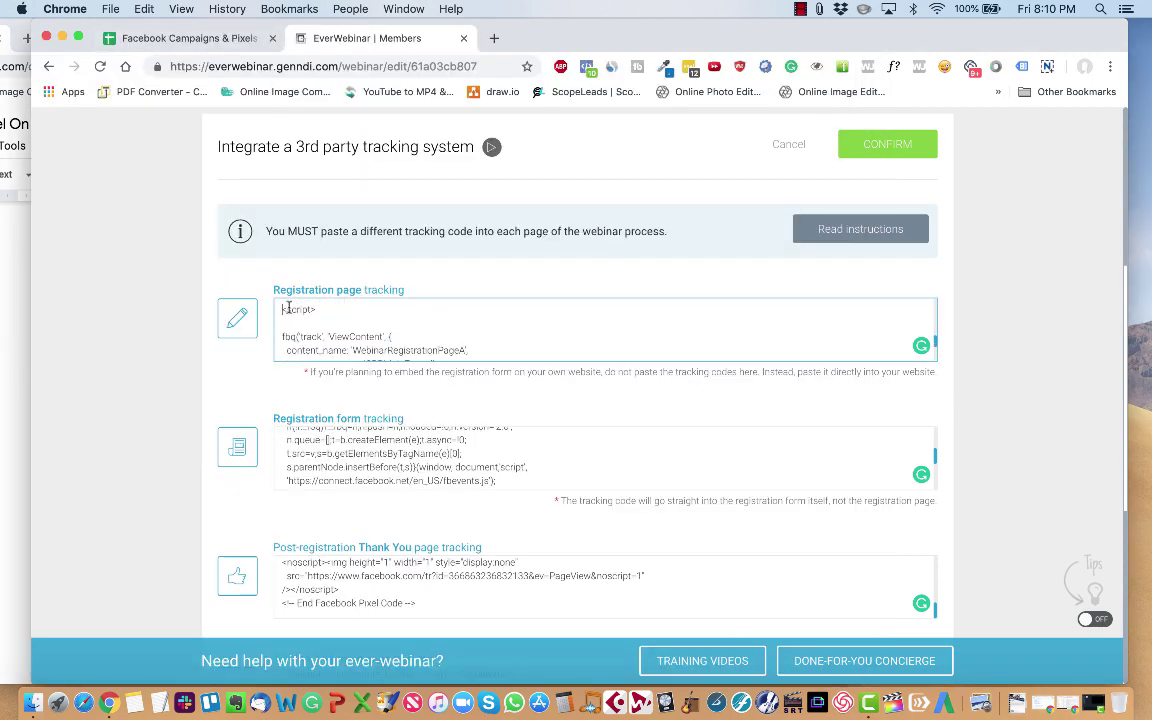
{"action": "scroll", "coordinate": [290, 312], "scroll_direction": "down", "scroll_amount": 4}
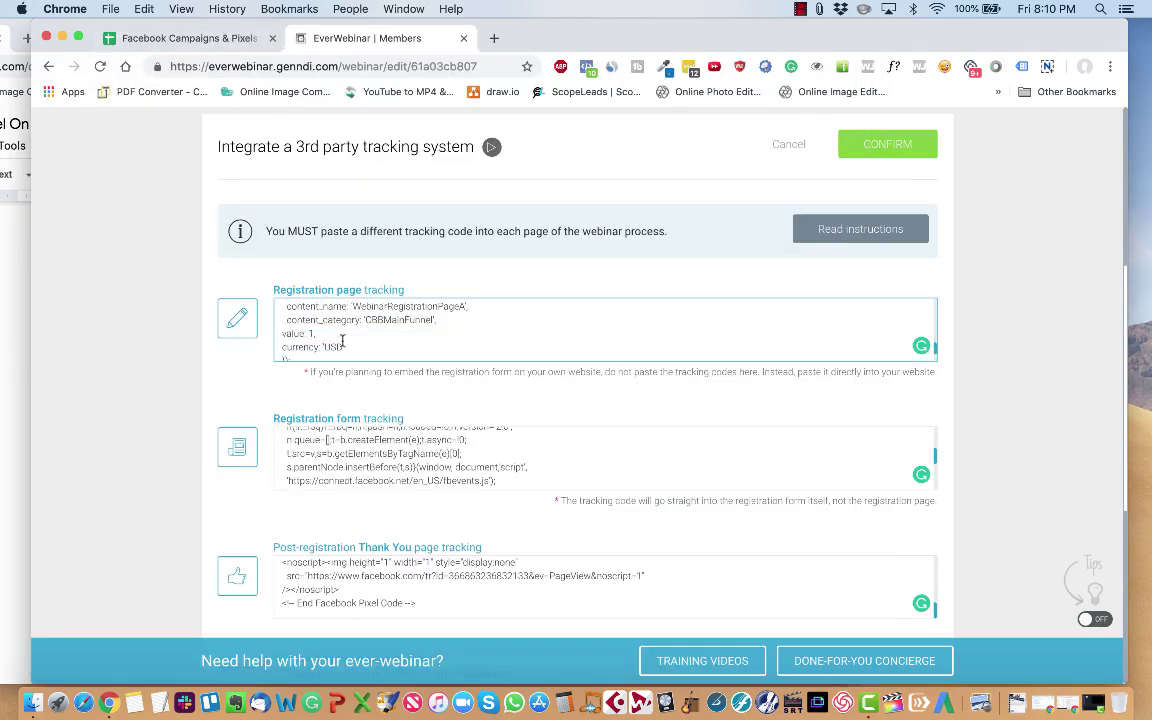
{"action": "left_click", "coordinate": [221, 37]}
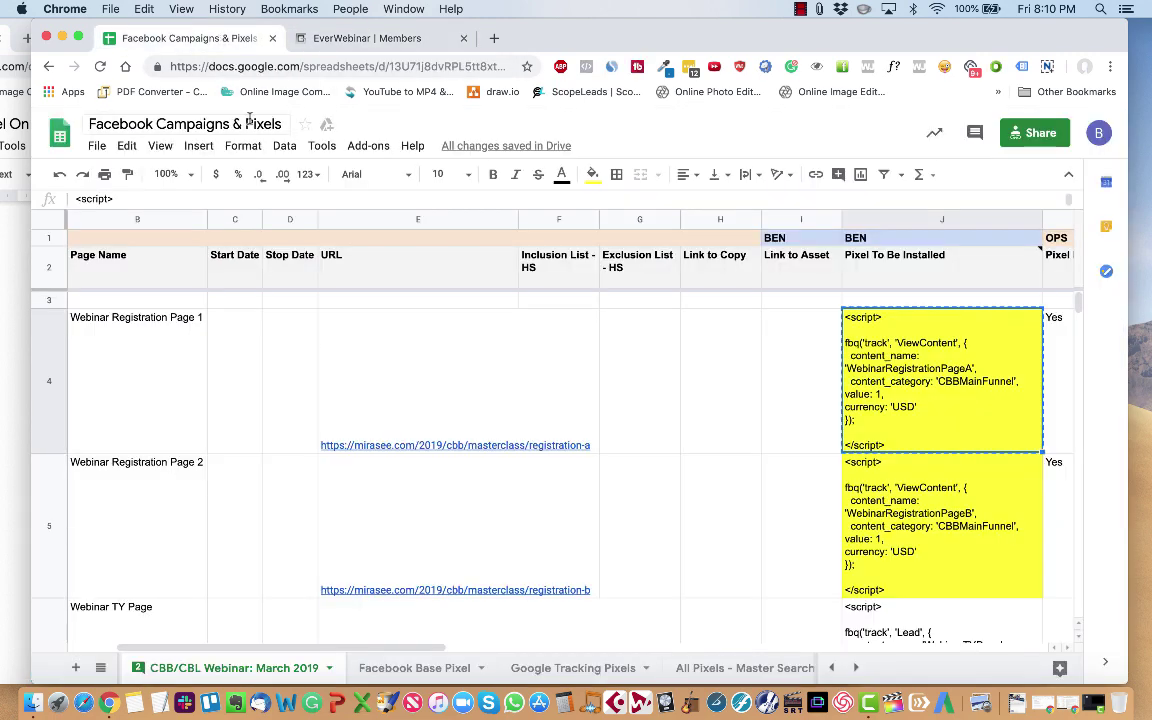
{"action": "left_click", "coordinate": [45, 327]}
{"action": "left_click", "coordinate": [53, 506]}
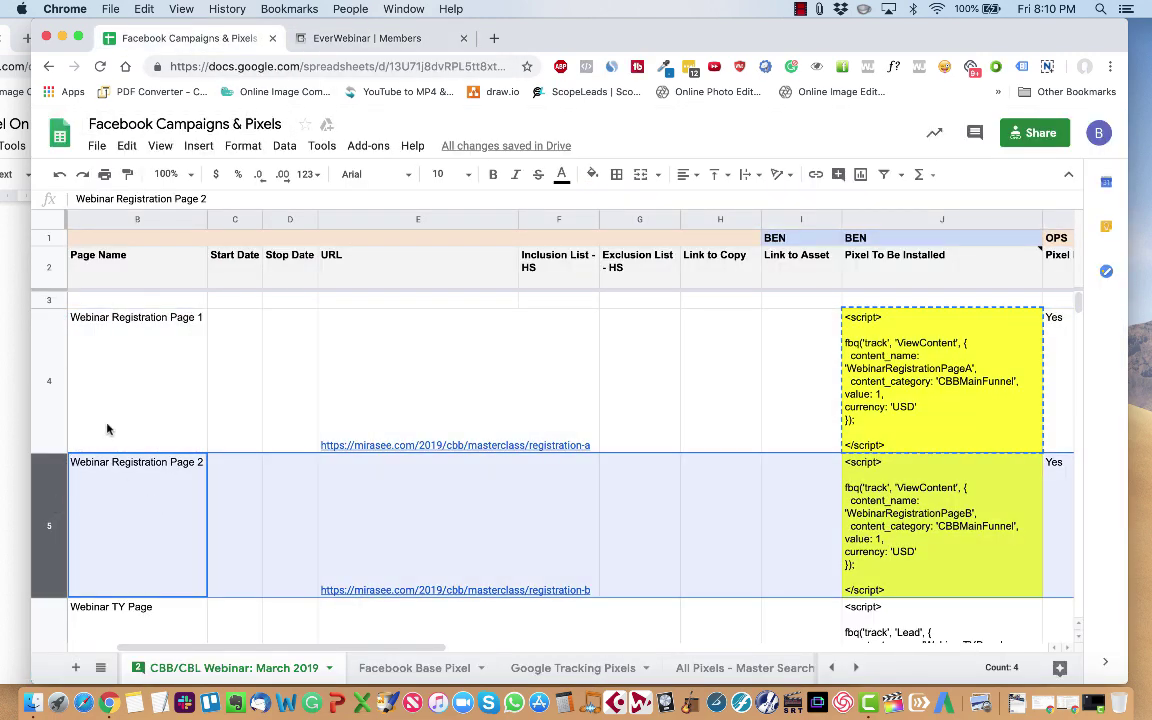
{"action": "left_click", "coordinate": [52, 349]}
{"action": "scroll", "coordinate": [187, 480], "scroll_direction": "down", "scroll_amount": 1}
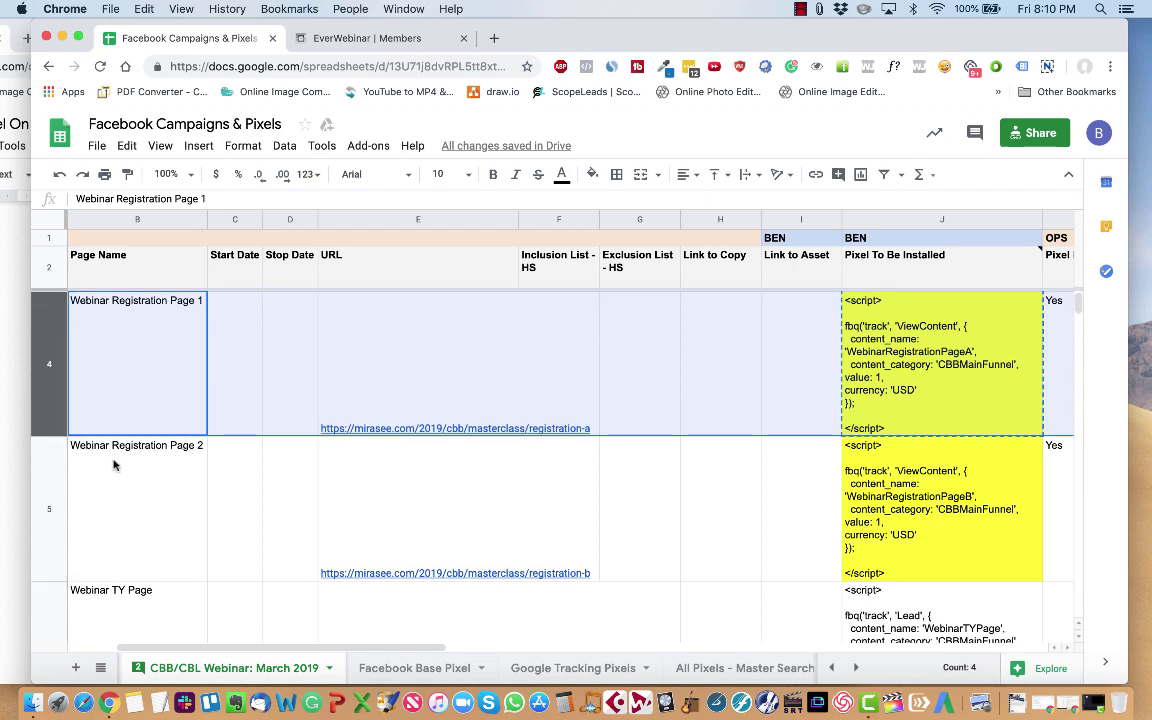
{"action": "left_click", "coordinate": [57, 477]}
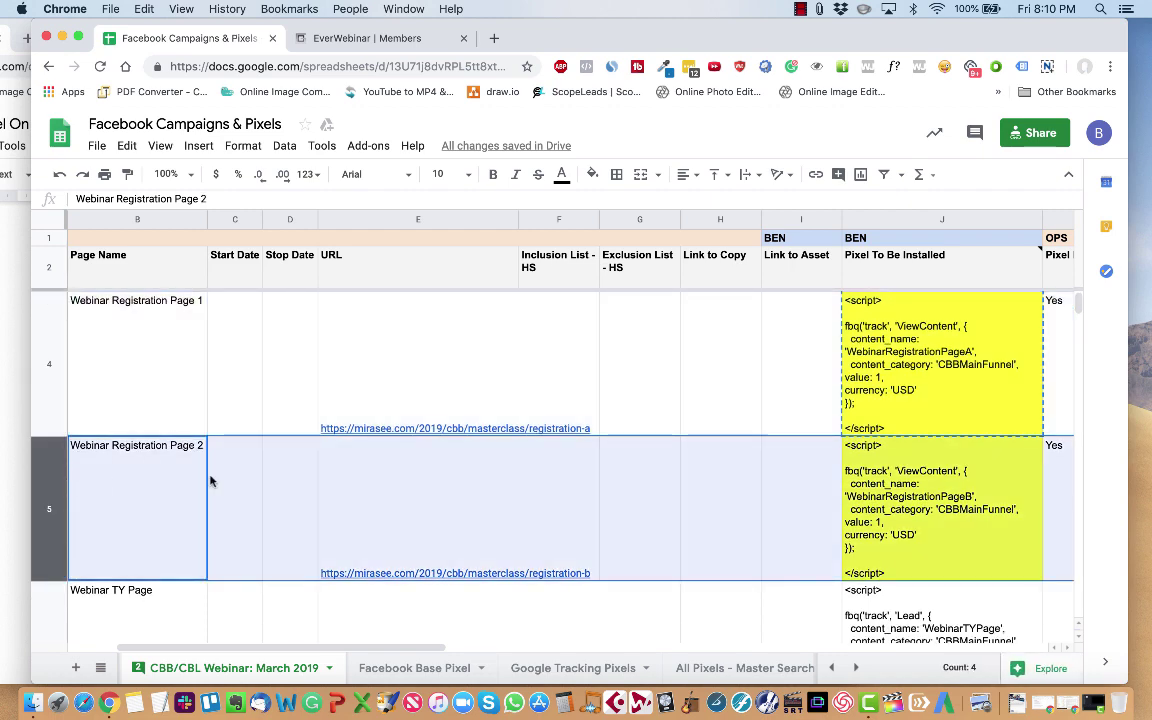
Copy the Webinar TY Page event pixel, paste it below the base code in EverWebinar's Thank You page tracking, and remove the enclosing quotation marks.
{"action": "scroll", "coordinate": [210, 481], "scroll_direction": "down", "scroll_amount": 3}
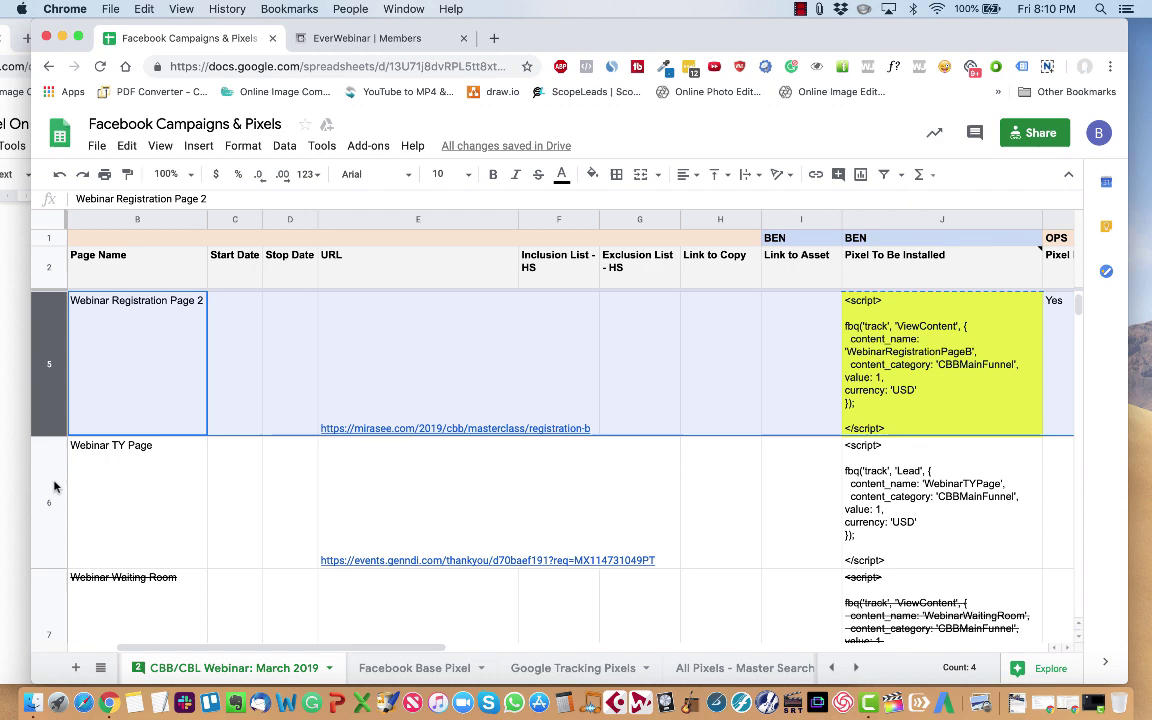
{"action": "left_click", "coordinate": [55, 482]}
{"action": "scroll", "coordinate": [669, 514], "scroll_direction": "right", "scroll_amount": 3}
{"action": "left_click", "coordinate": [740, 507]}
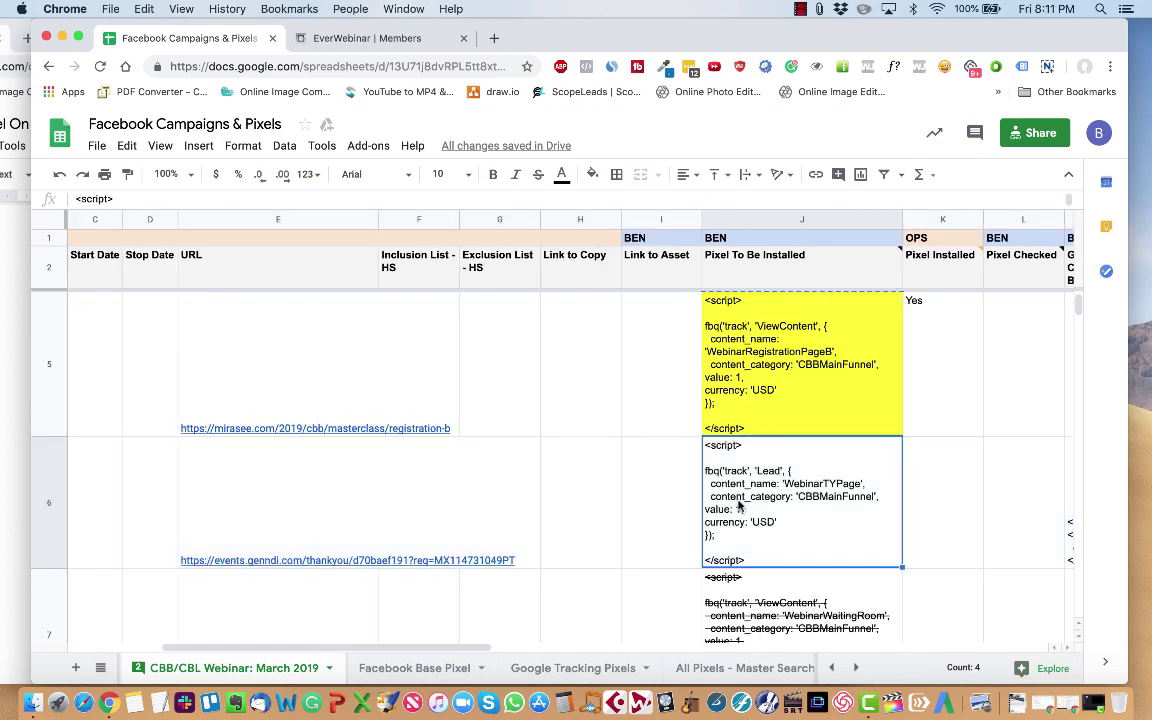
{"action": "key", "text": "ctrl+c"}
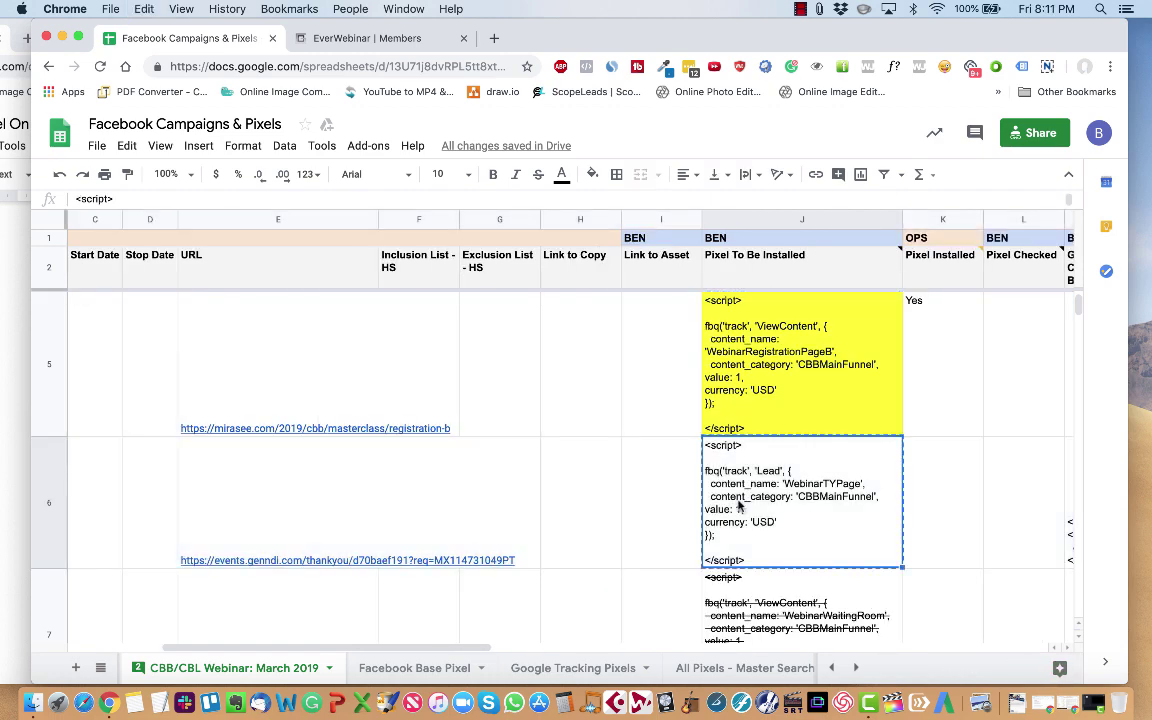
{"action": "left_click", "coordinate": [365, 40]}
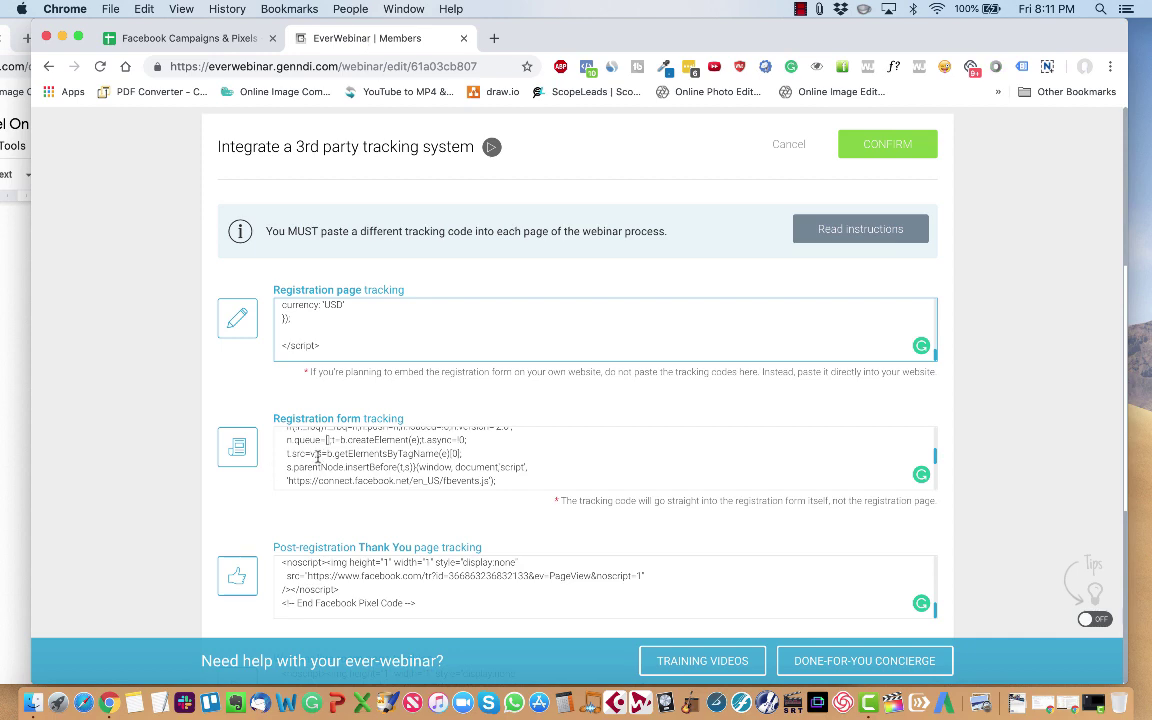
{"action": "scroll", "coordinate": [244, 450], "scroll_direction": "down", "scroll_amount": 2}
{"action": "scroll", "coordinate": [356, 511], "scroll_direction": "down", "scroll_amount": 1}
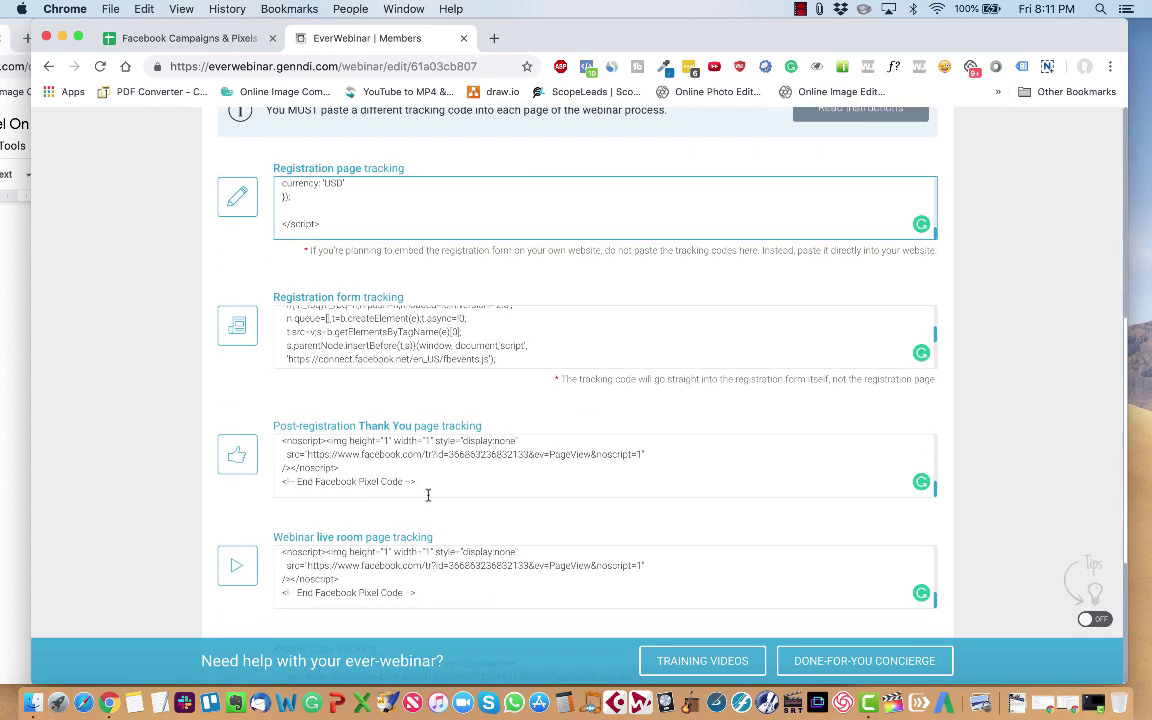
{"action": "left_click", "coordinate": [442, 476]}
{"action": "key", "text": "super+v"}
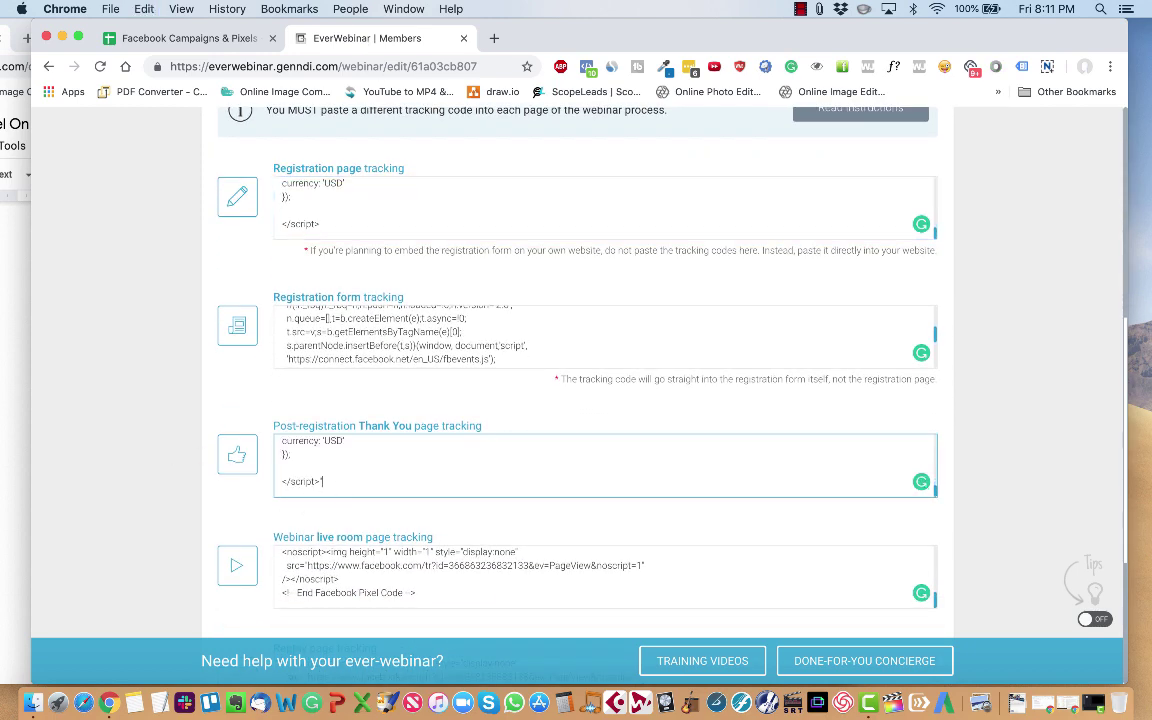
{"action": "scroll", "coordinate": [337, 476], "scroll_direction": "up", "scroll_amount": 3}
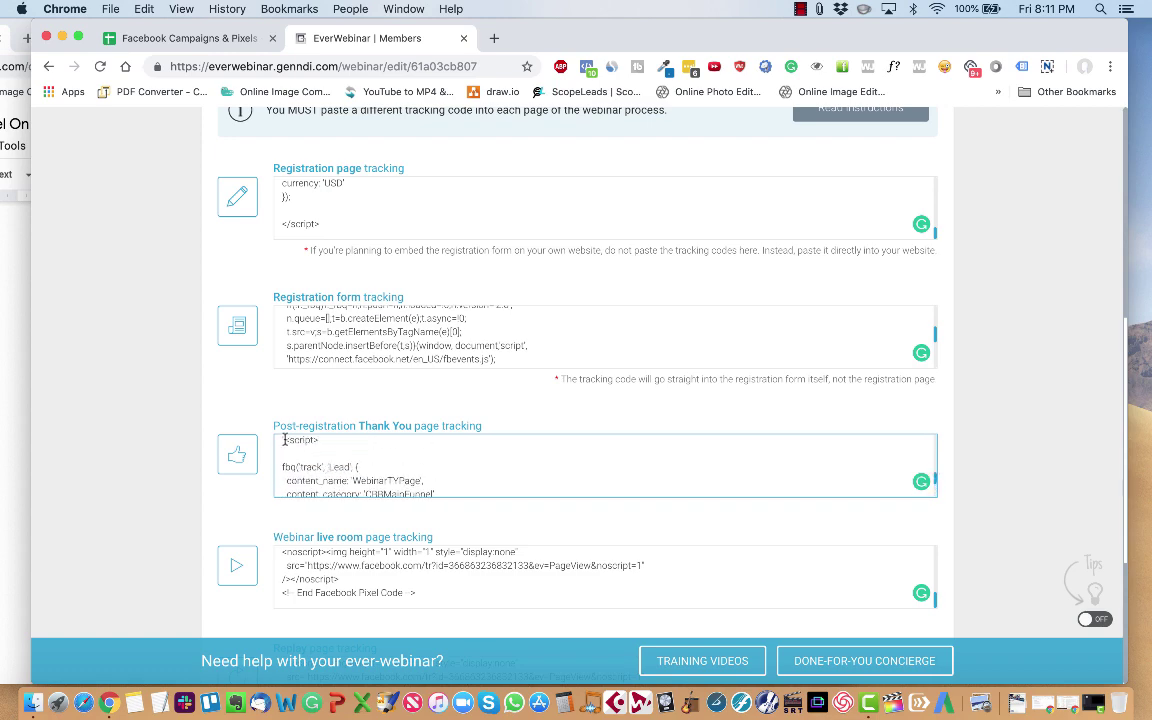
{"action": "scroll", "coordinate": [136, 335], "scroll_direction": "down", "scroll_amount": 2}
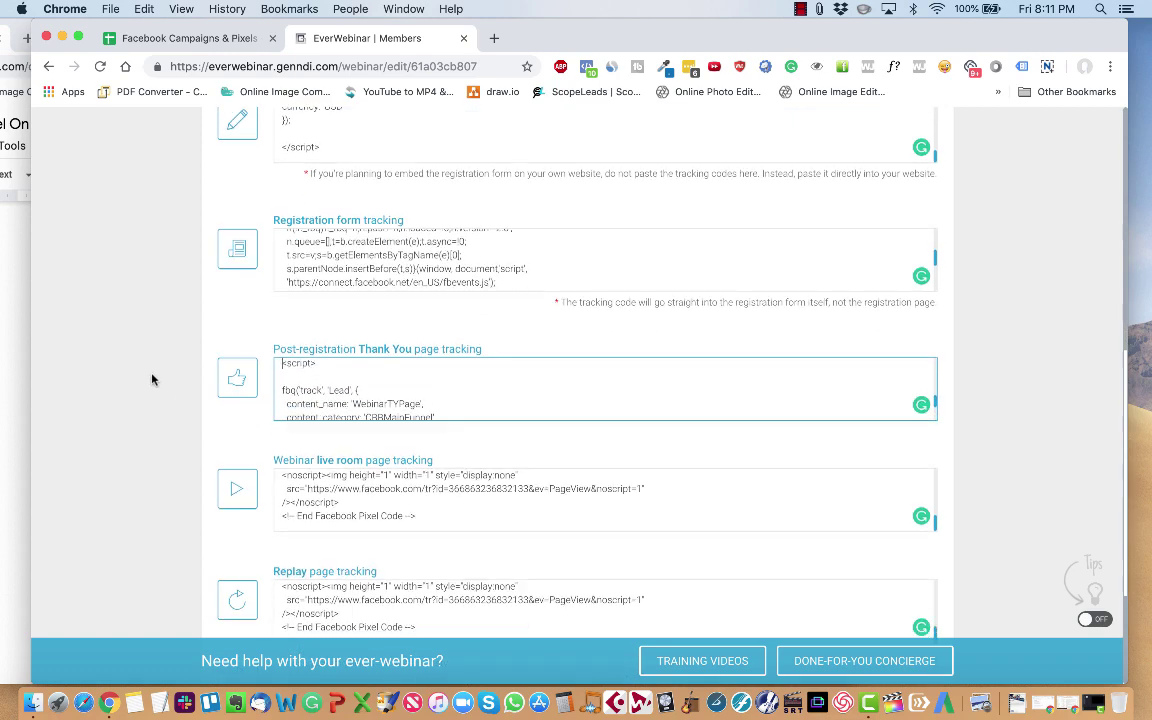
Check the spreadsheet rows following Webinar TY Page, including the struck-through Webinar Waiting Room, for the next page needing an event pixel.
{"action": "left_click", "coordinate": [185, 38]}
{"action": "left_click", "coordinate": [47, 500]}
{"action": "scroll", "coordinate": [200, 545], "scroll_direction": "left", "scroll_amount": 5}
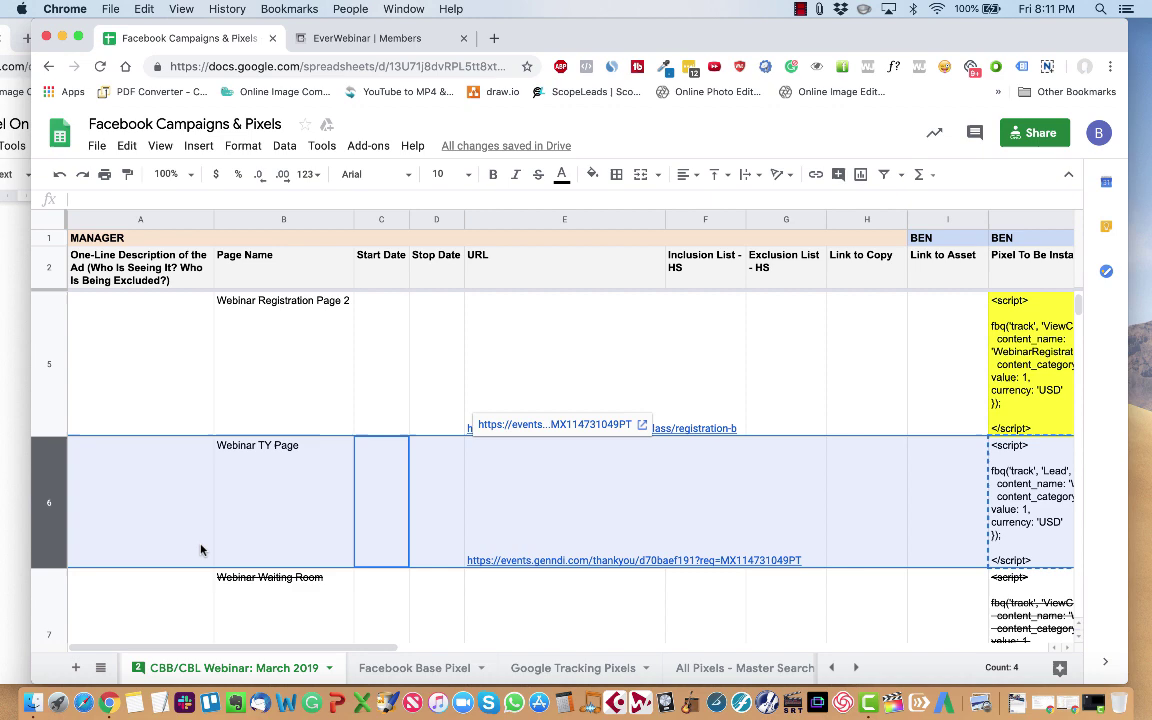
{"action": "scroll", "coordinate": [200, 545], "scroll_direction": "down", "scroll_amount": 3}
{"action": "scroll", "coordinate": [200, 549], "scroll_direction": "up", "scroll_amount": 3}
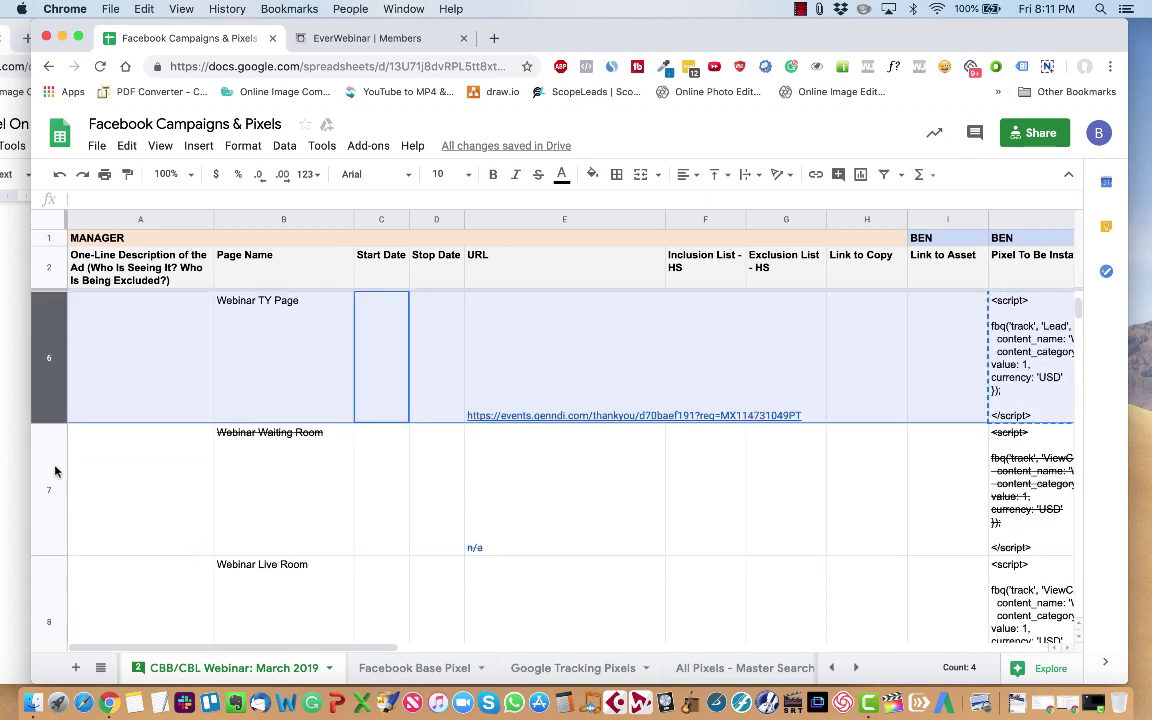
{"action": "left_click", "coordinate": [40, 430]}
{"action": "scroll", "coordinate": [171, 510], "scroll_direction": "down", "scroll_amount": 3}
{"action": "scroll", "coordinate": [270, 432], "scroll_direction": "down", "scroll_amount": 2}
{"action": "scroll", "coordinate": [265, 432], "scroll_direction": "up", "scroll_amount": 2}
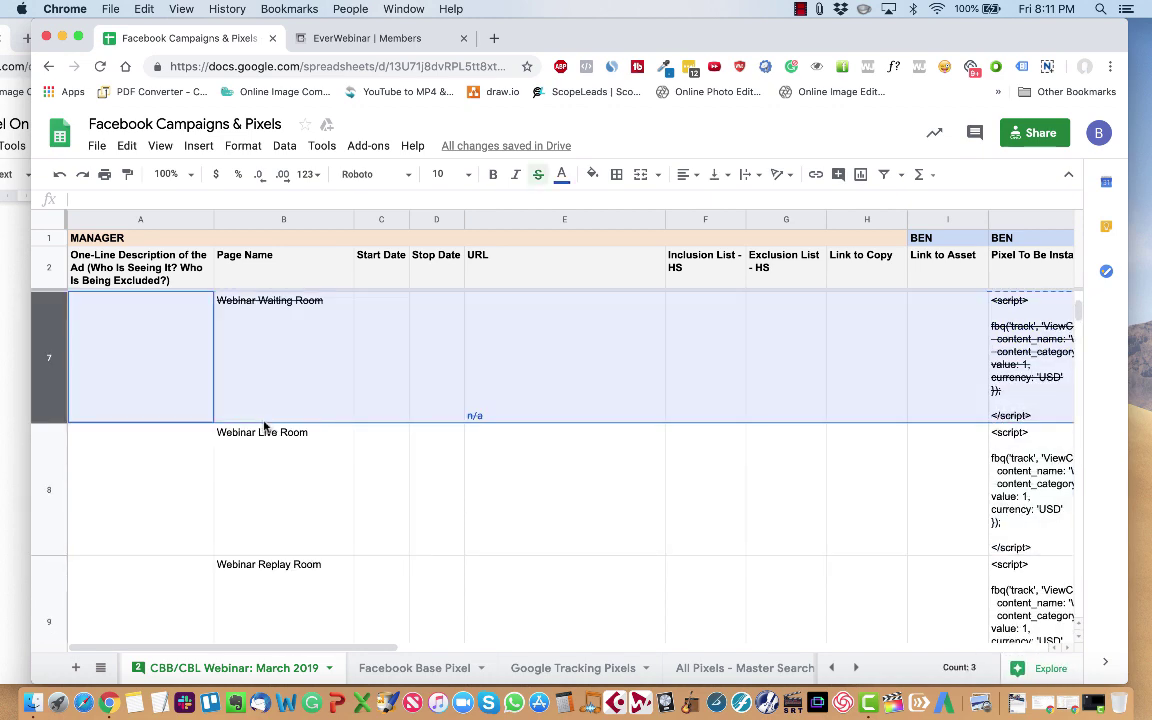
Copy the Webinar Live Room event pixel from the spreadsheet and paste it below the base code in EverWebinar's Webinar live room page tracking.
{"action": "left_click", "coordinate": [290, 500]}
{"action": "scroll", "coordinate": [465, 502], "scroll_direction": "right", "scroll_amount": 3}
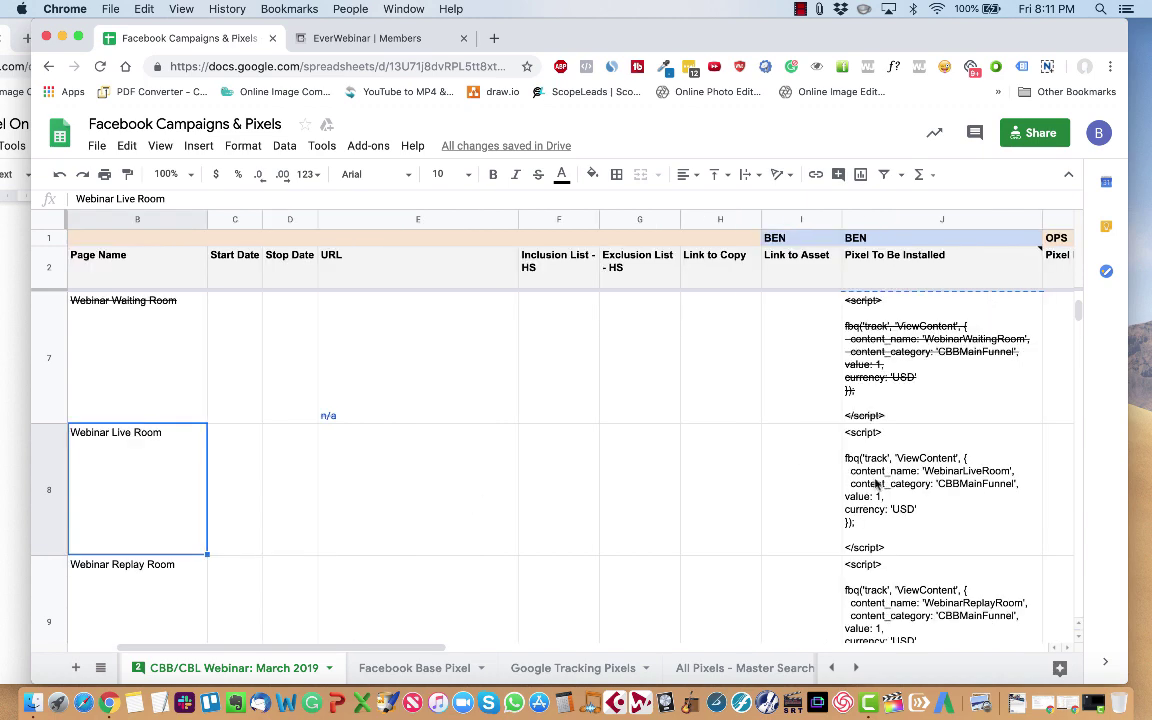
{"action": "double_click", "coordinate": [887, 482]}
{"action": "key", "text": "super+a"}
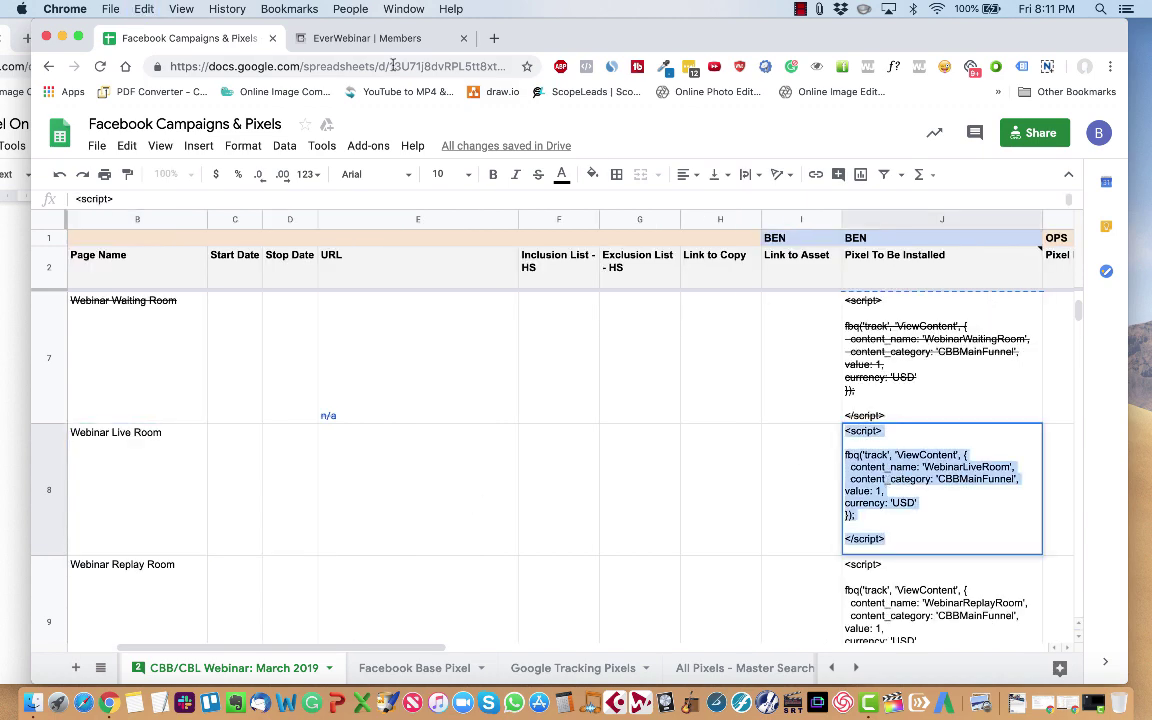
{"action": "left_click", "coordinate": [362, 38]}
{"action": "left_click", "coordinate": [412, 500]}
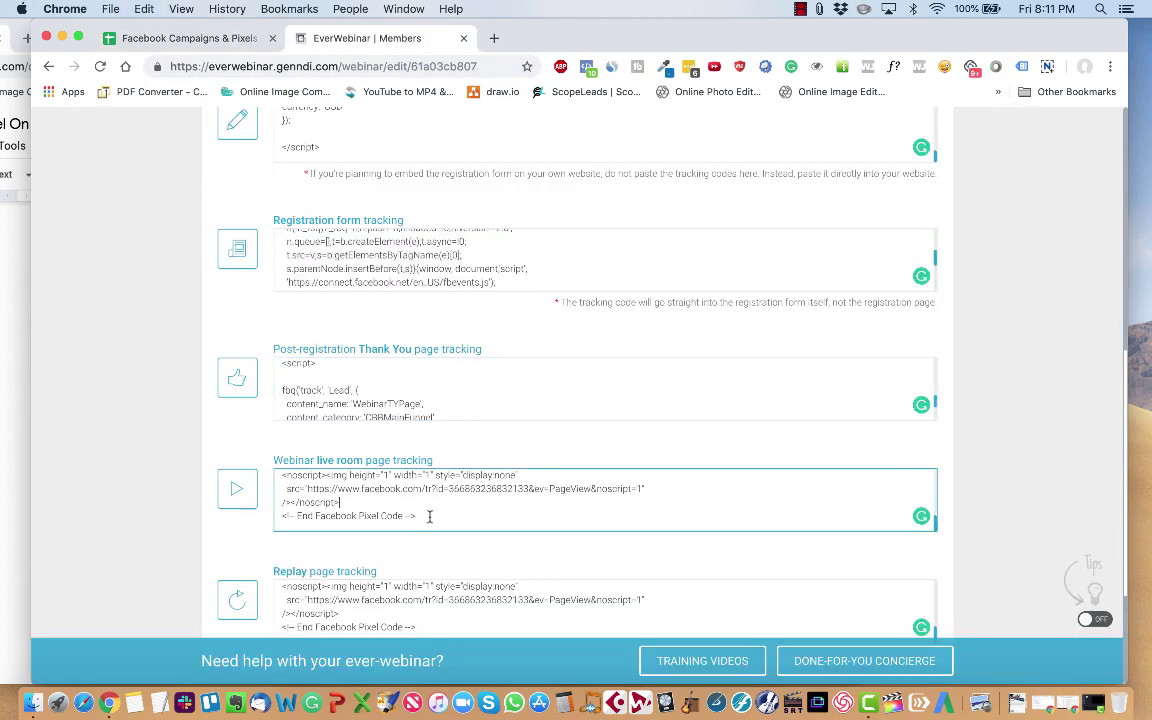
{"action": "key", "text": "Return"}
{"action": "key", "text": "Return"}
{"action": "key", "text": "super+v"}
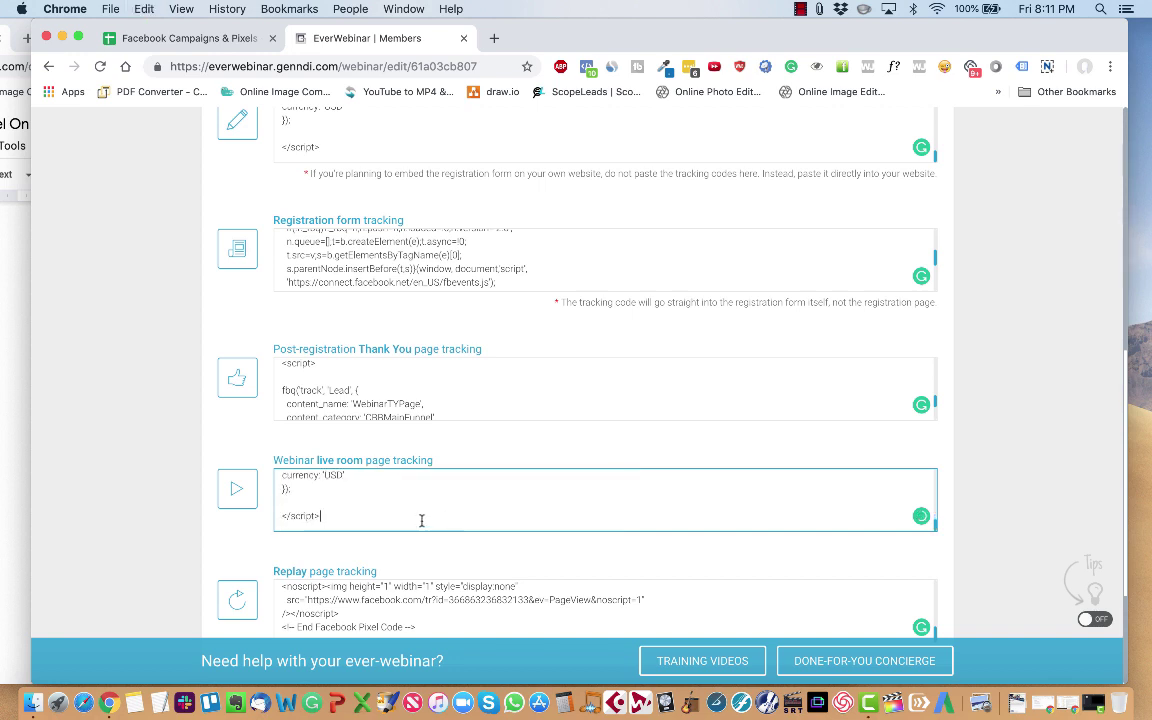
{"action": "scroll", "coordinate": [380, 520], "scroll_direction": "up", "scroll_amount": 5}
{"action": "scroll", "coordinate": [380, 519], "scroll_direction": "down", "scroll_amount": 4}
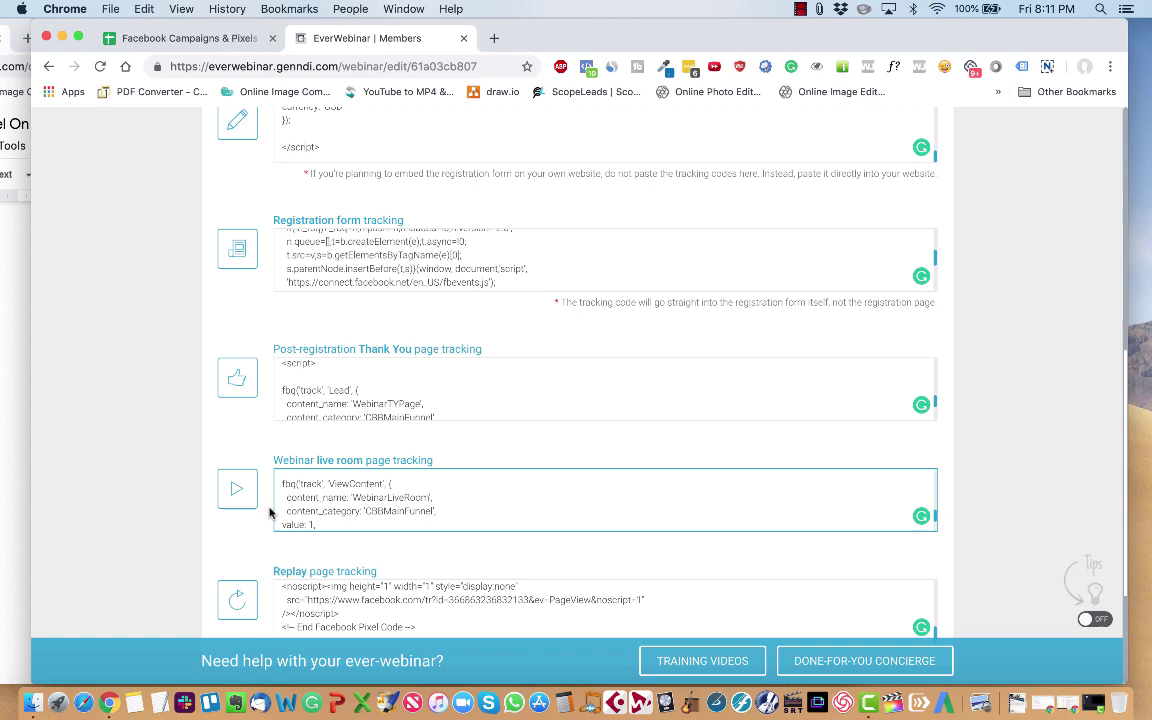
In the procedure document, append "by pasting them below the base pixel" to step 10b and "by pasting them below the Global Site Tag" to step 11b.
{"action": "left_click", "coordinate": [3, 432]}
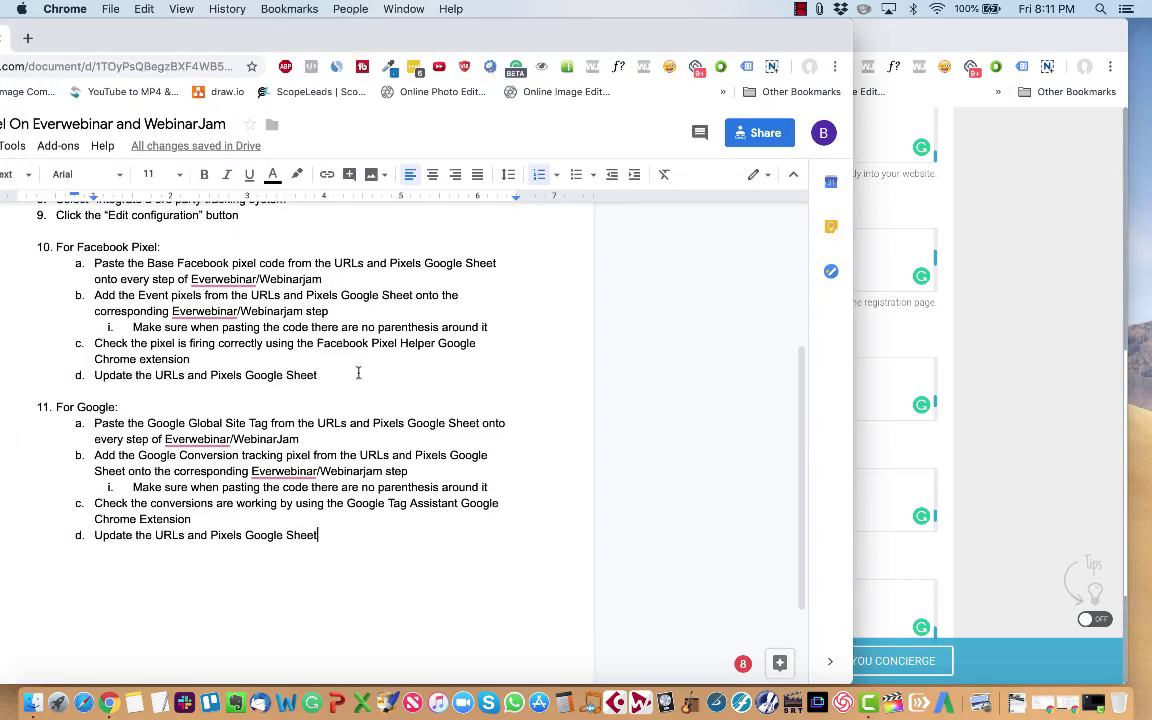
{"action": "left_click", "coordinate": [346, 313]}
{"action": "type", "text": "by pasting them be"}
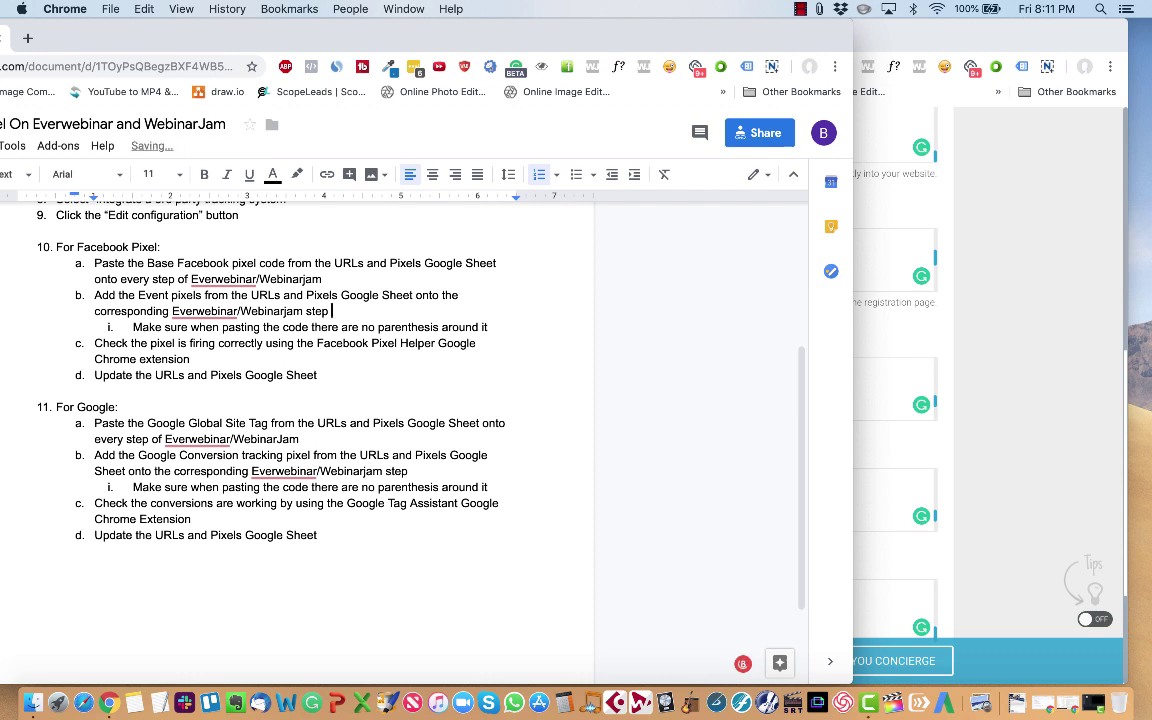
{"action": "type", "text": "low th"}
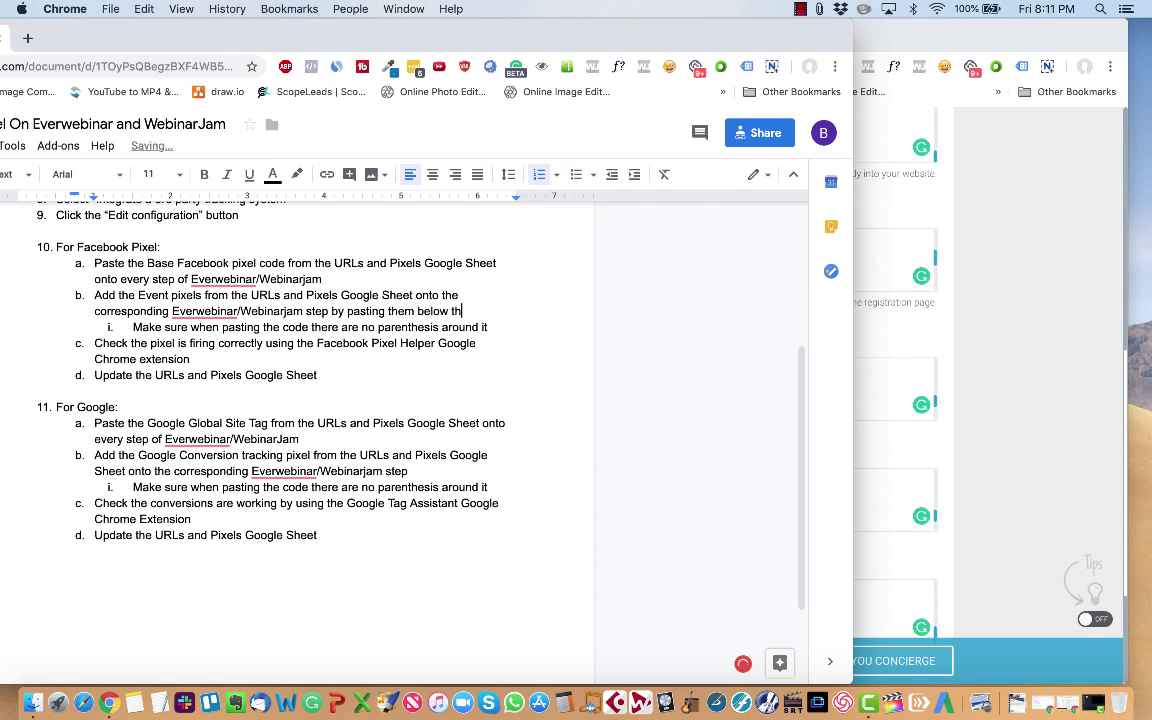
{"action": "type", "text": "e base pixel"}
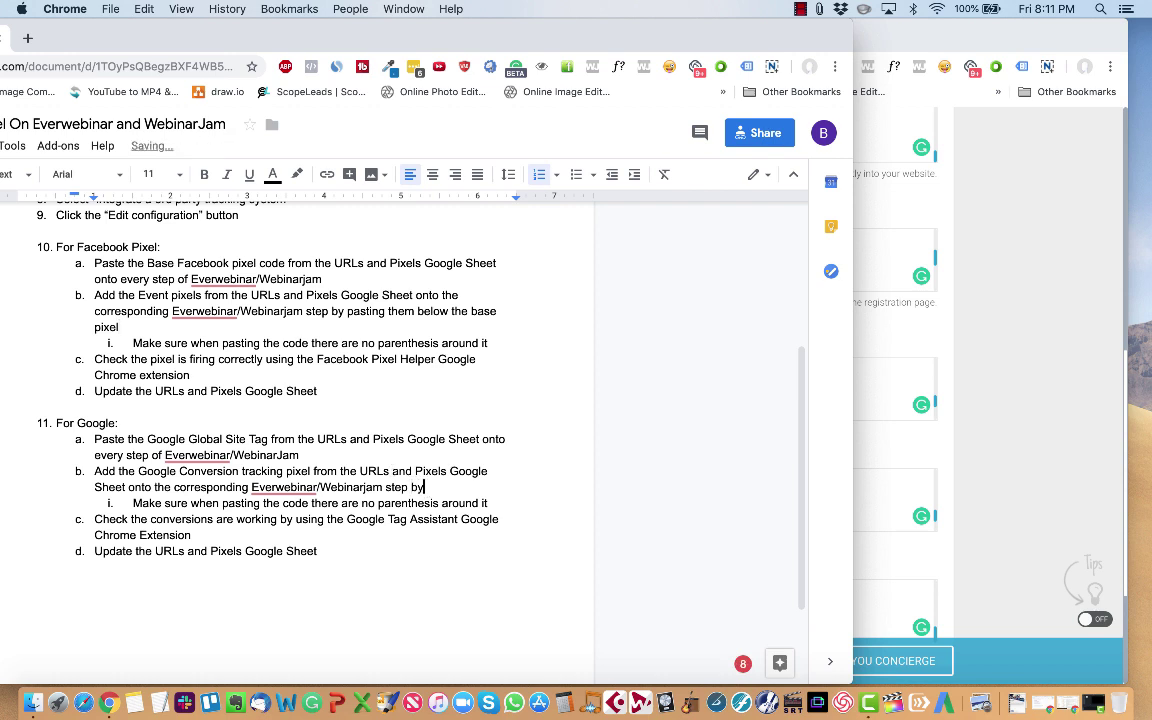
{"action": "type", "text": " pasting them below the "}
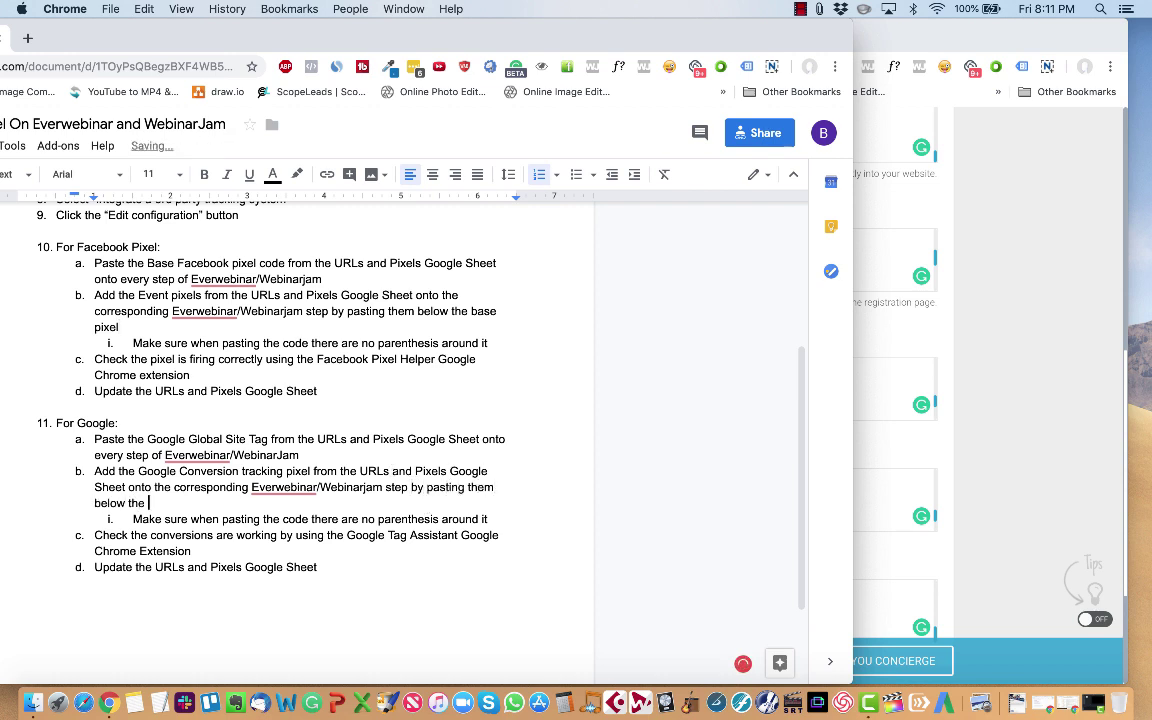
{"action": "type", "text": "Global Site Tag"}
Switch to EverWebinar and confirm the pasted codes in the 3rd party tracking system integration.
{"action": "key", "text": "super+grave"}
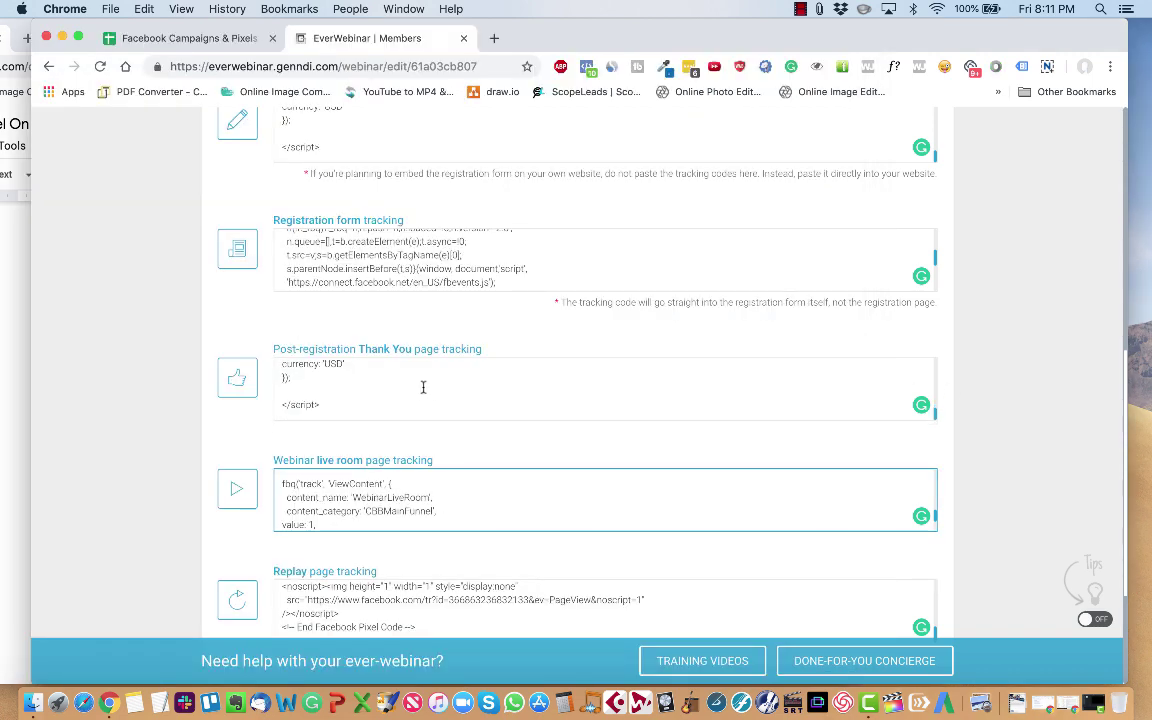
{"action": "scroll", "coordinate": [435, 440], "scroll_direction": "down", "scroll_amount": 10}
{"action": "scroll", "coordinate": [484, 488], "scroll_direction": "up", "scroll_amount": 20}
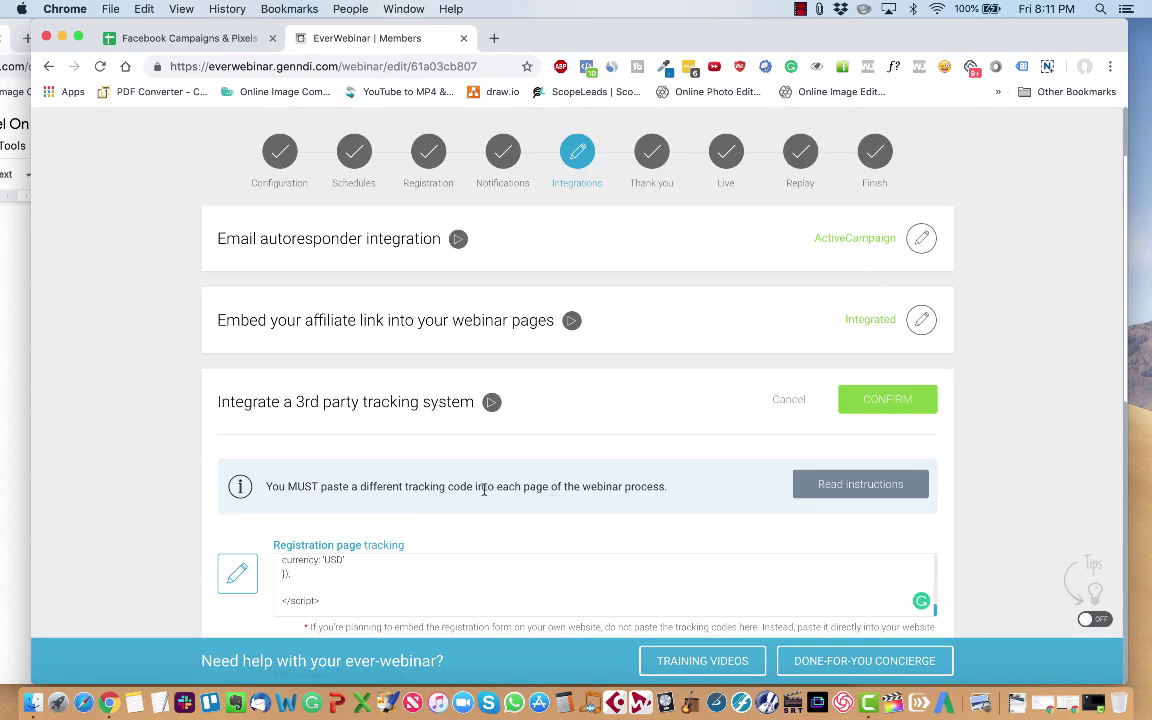
{"action": "left_click", "coordinate": [876, 400]}
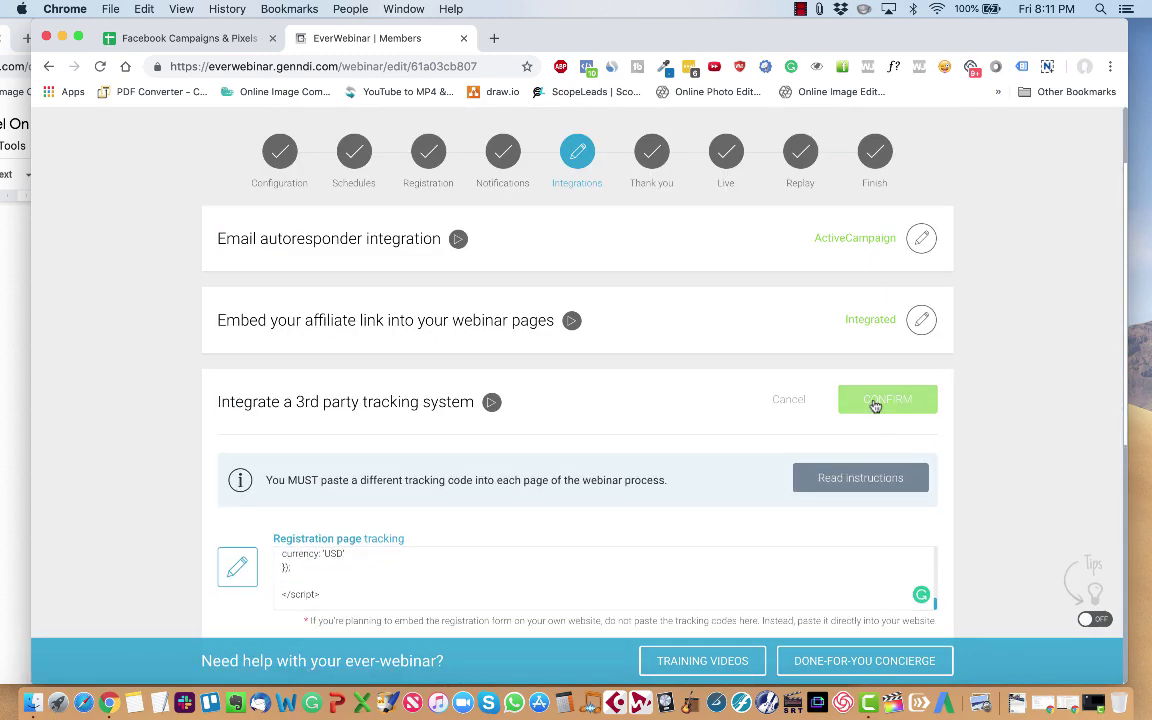
Add a new step c reading 'Click "Confirm" to save the changes' to the document's Facebook Pixel section, after the parenthesis note.
{"action": "left_click", "coordinate": [2, 384]}
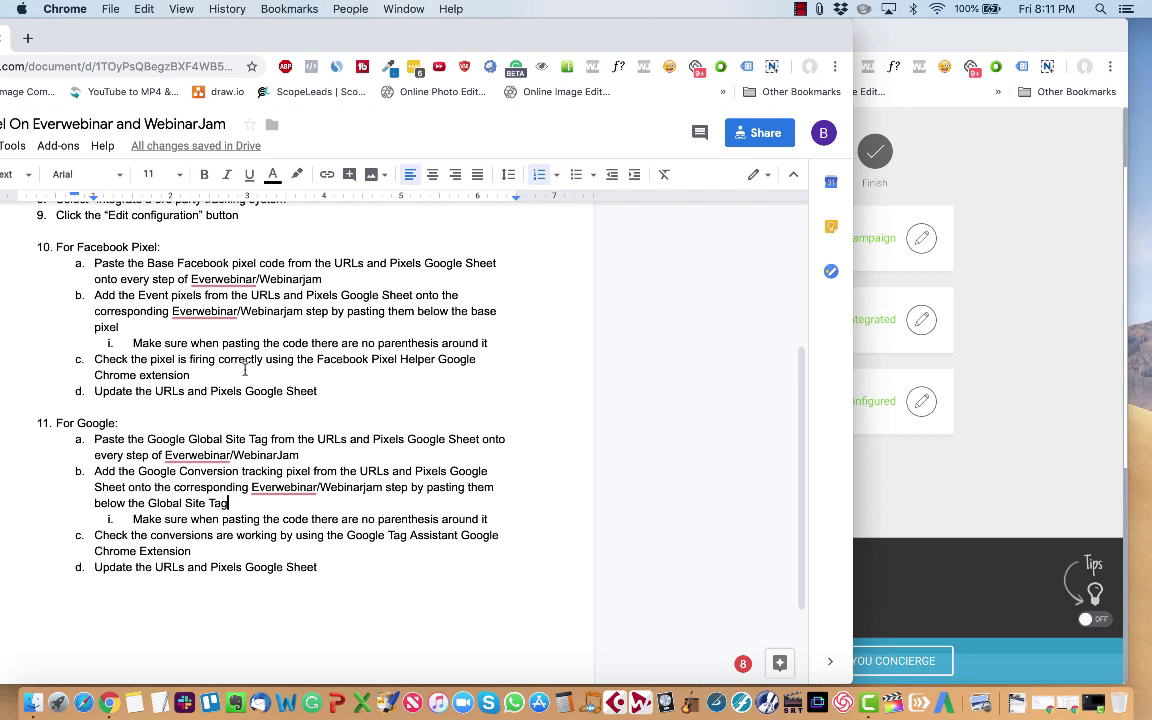
{"action": "left_click", "coordinate": [518, 348]}
{"action": "key", "text": "Return"}
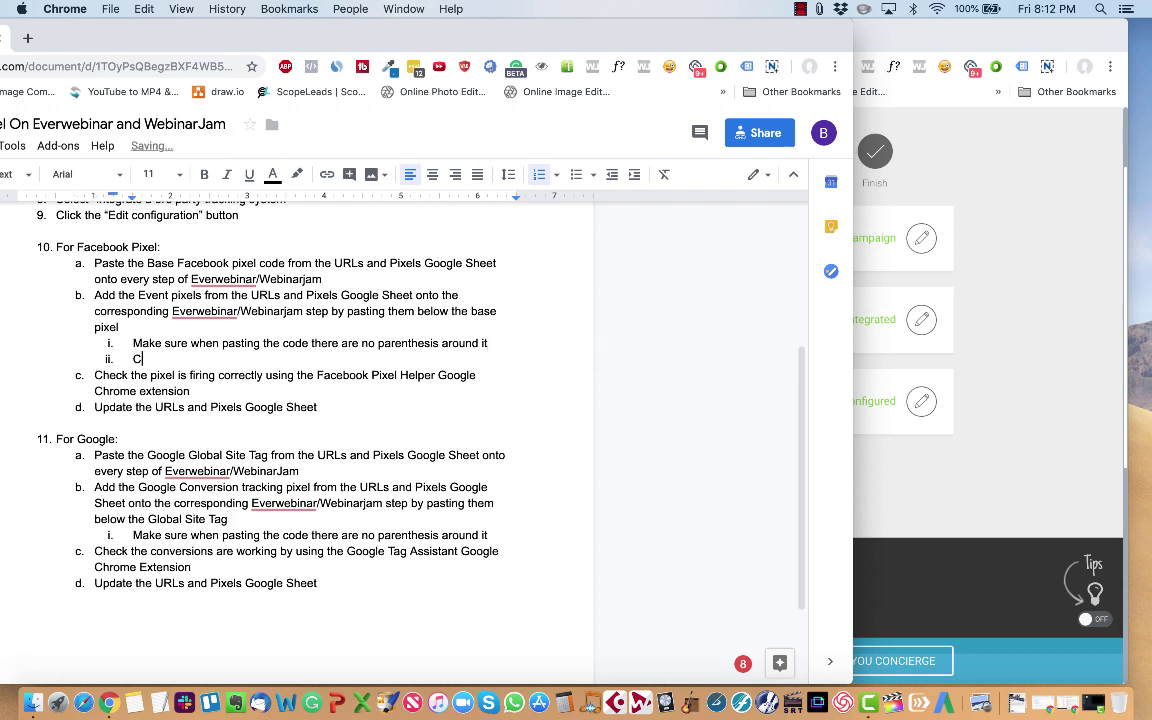
{"action": "key", "text": "BackSpace"}
{"action": "key", "text": "Return"}
{"action": "key", "text": "shift+Tab"}
{"action": "type", "text": "Click \"Confirm"}
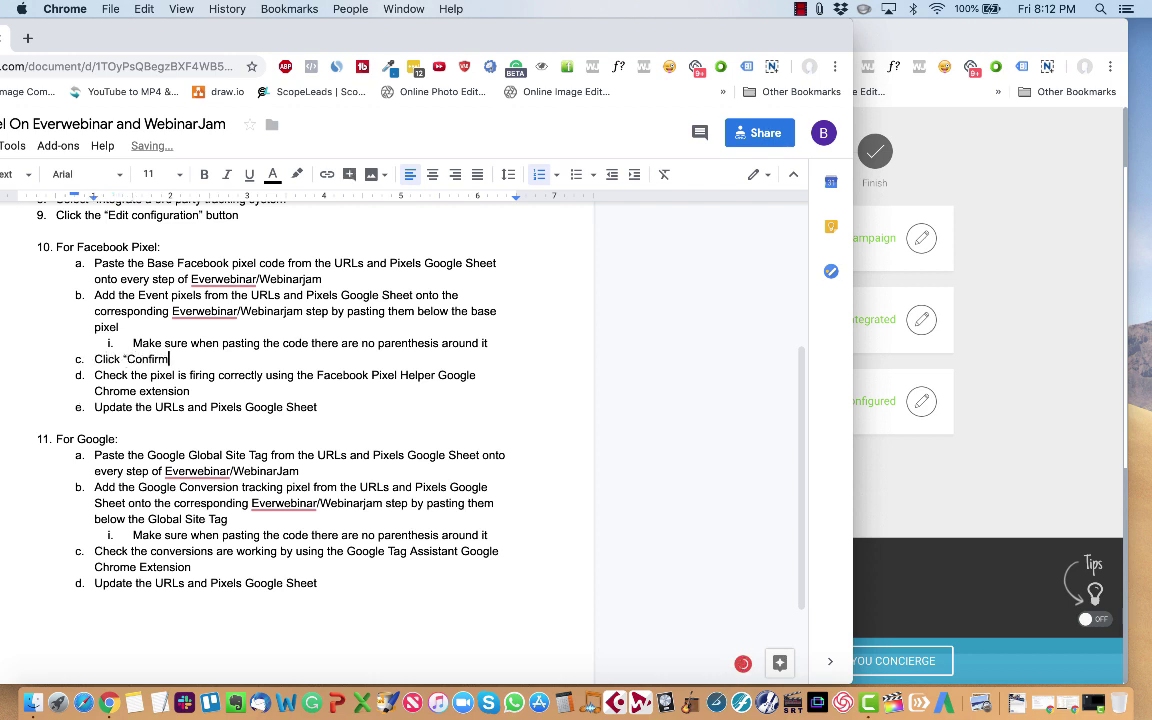
{"action": "type", "text": "\" to save the changes"}
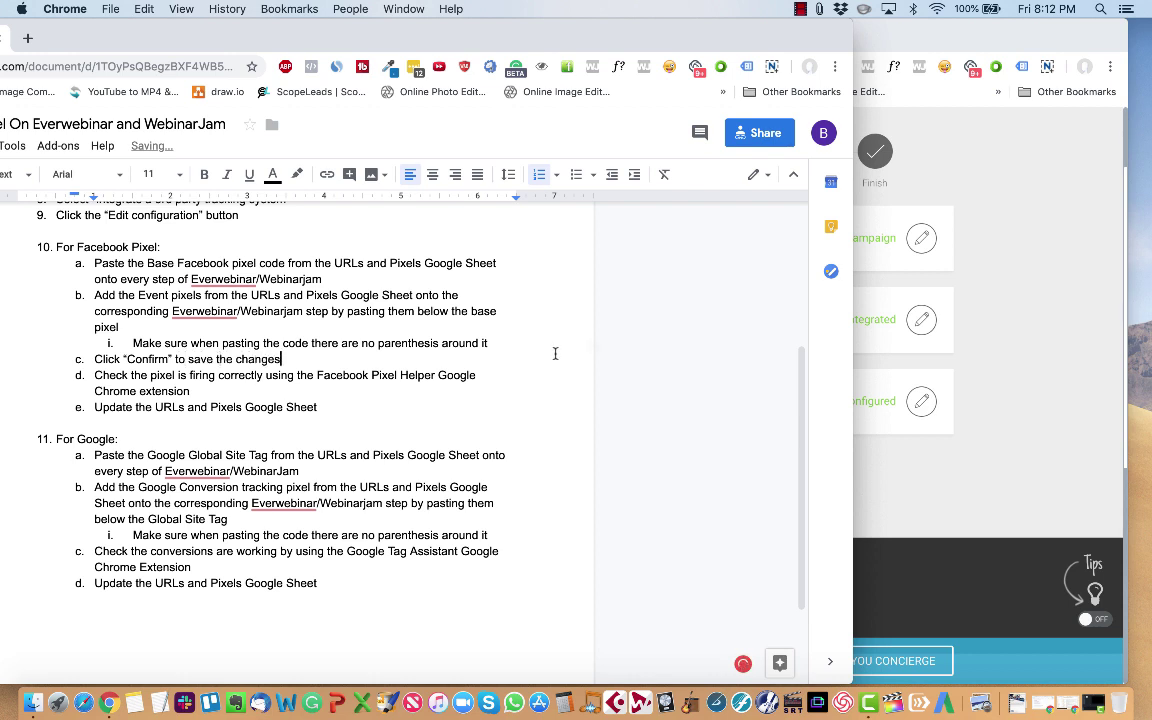
Copy the new "Confirm" step into the For Google section as step c, and remove the extra empty list item.
{"action": "triple_click", "coordinate": [188, 359]}
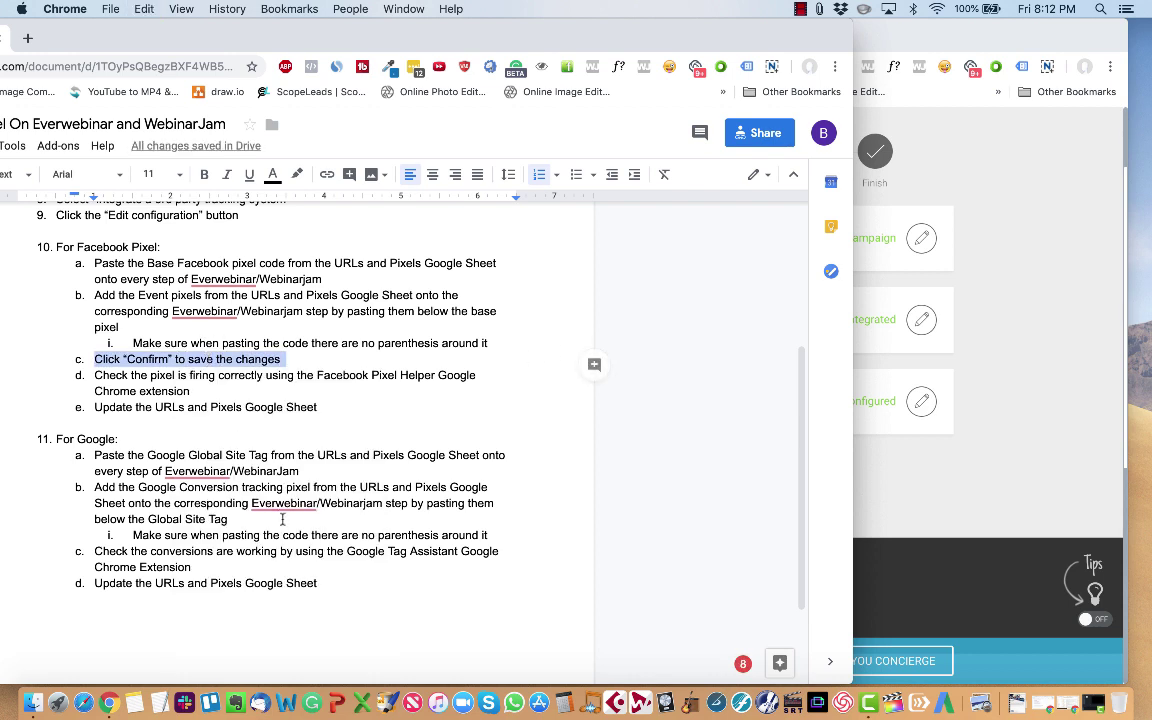
{"action": "key", "text": "super+c"}
{"action": "left_click", "coordinate": [490, 535]}
{"action": "key", "text": "Return"}
{"action": "key", "text": "shift+Tab"}
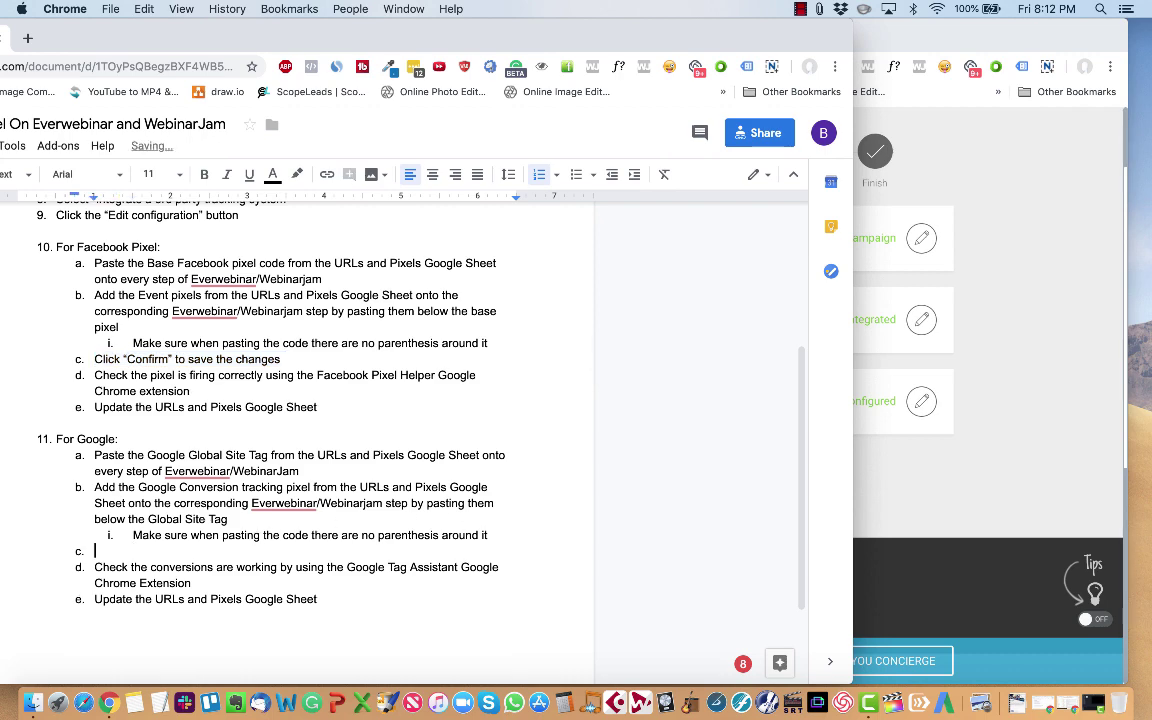
{"action": "key", "text": "super+v"}
{"action": "key", "text": "BackSpace"}
{"action": "key", "text": "BackSpace"}
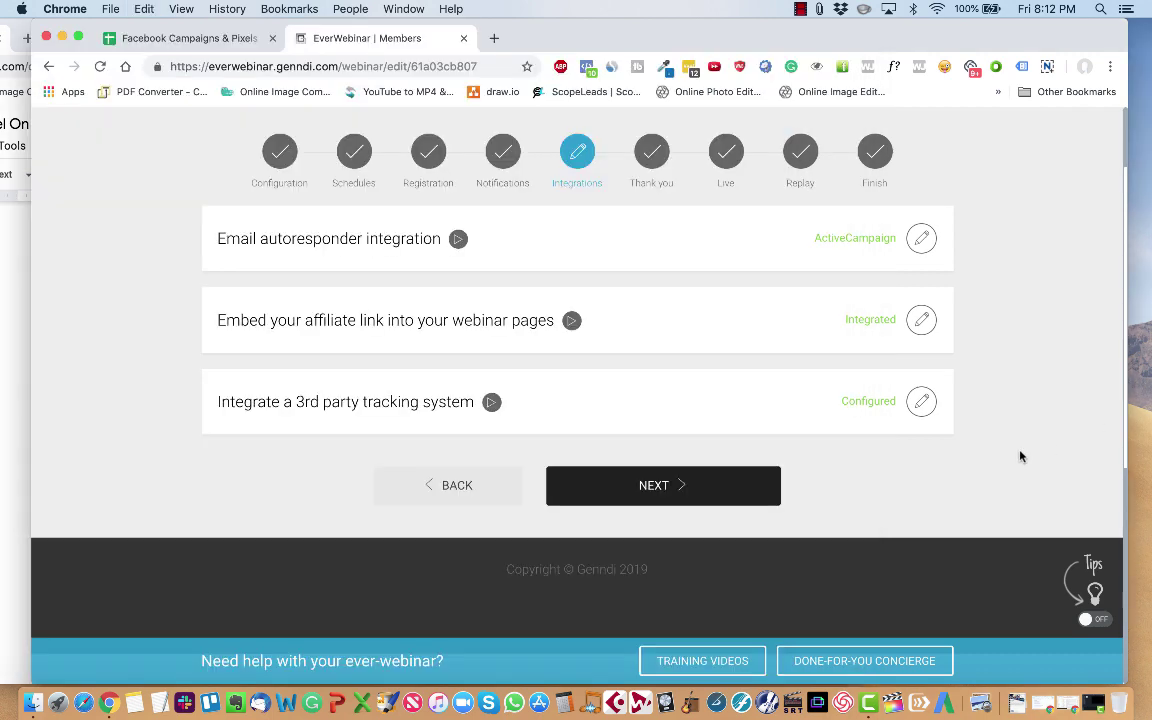
Switch to the pixels spreadsheet and look up the URL listed for Webinar Registration Page 1.
{"action": "left_click", "coordinate": [1021, 455]}
{"action": "scroll", "coordinate": [826, 430], "scroll_direction": "up", "scroll_amount": 1}
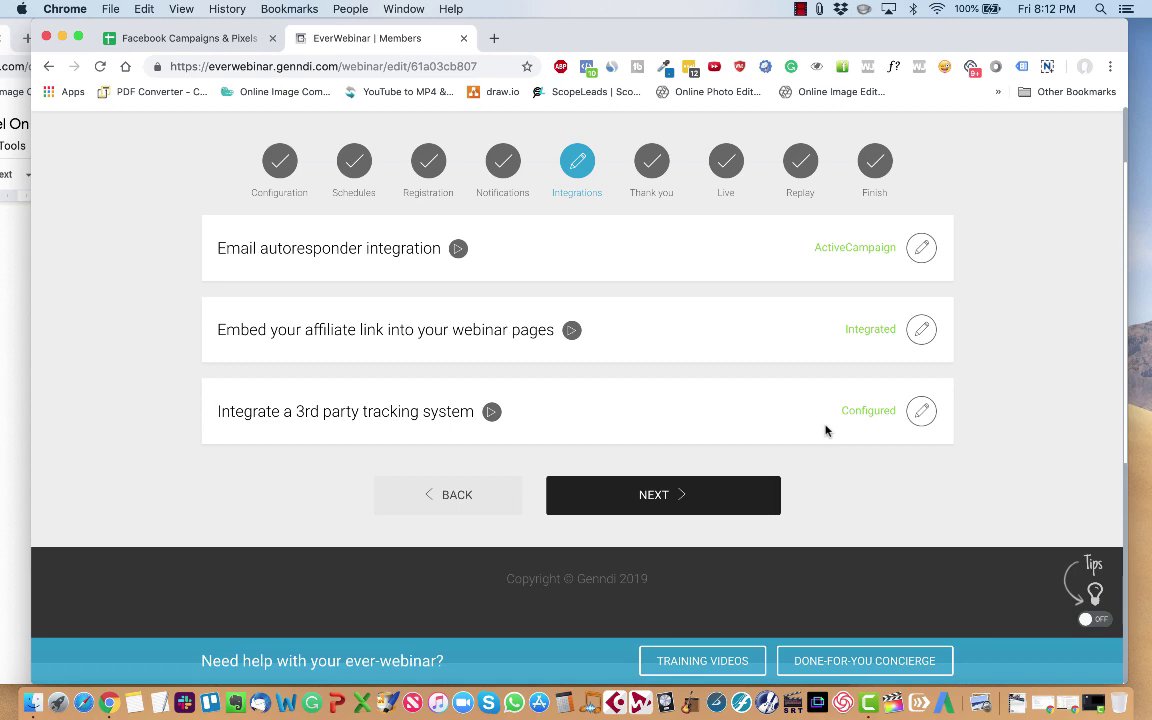
{"action": "left_click", "coordinate": [165, 38]}
{"action": "scroll", "coordinate": [407, 437], "scroll_direction": "up", "scroll_amount": 5}
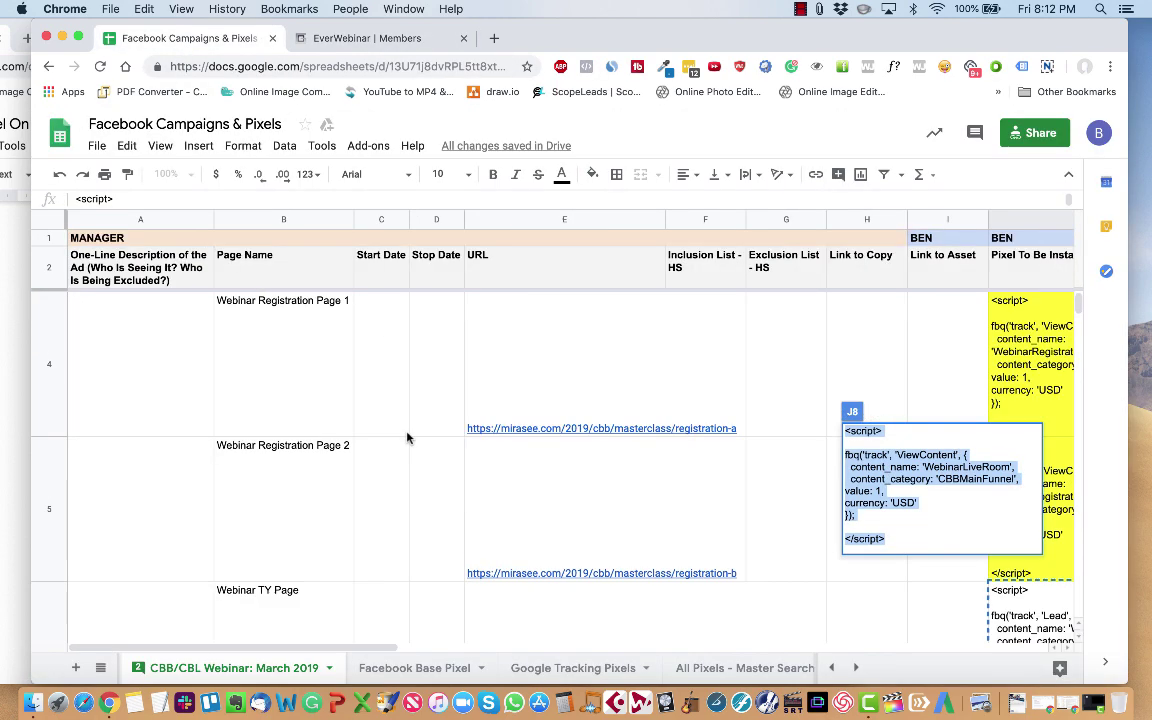
{"action": "left_click", "coordinate": [468, 332]}
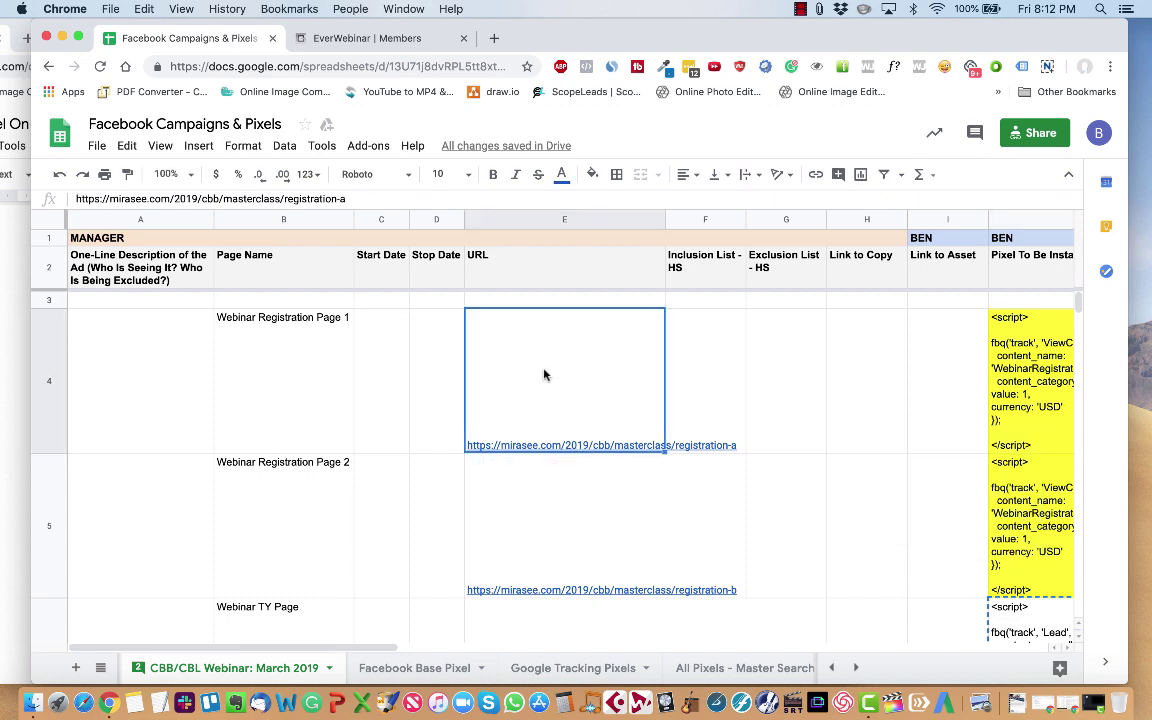
{"action": "mouse_move", "coordinate": [603, 453]}
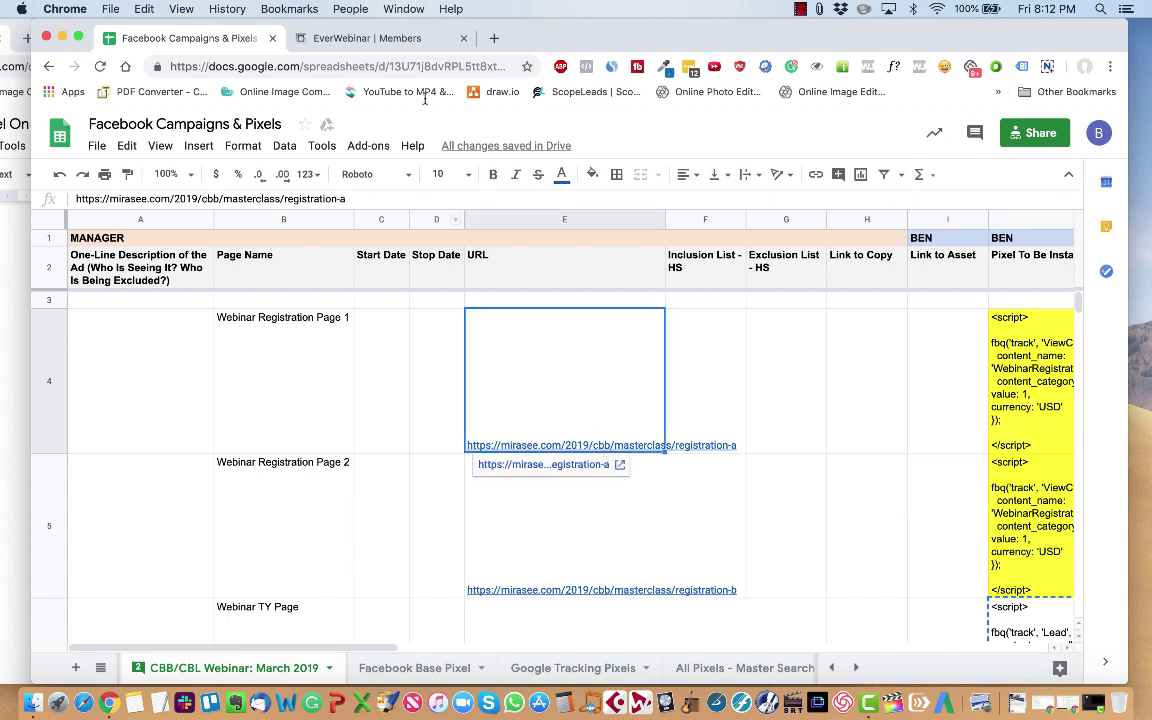
Go to the Finish stage of the EverWebinar setup and return to the main dashboard.
{"action": "left_click", "coordinate": [368, 38]}
{"action": "scroll", "coordinate": [358, 198], "scroll_direction": "up", "scroll_amount": 2}
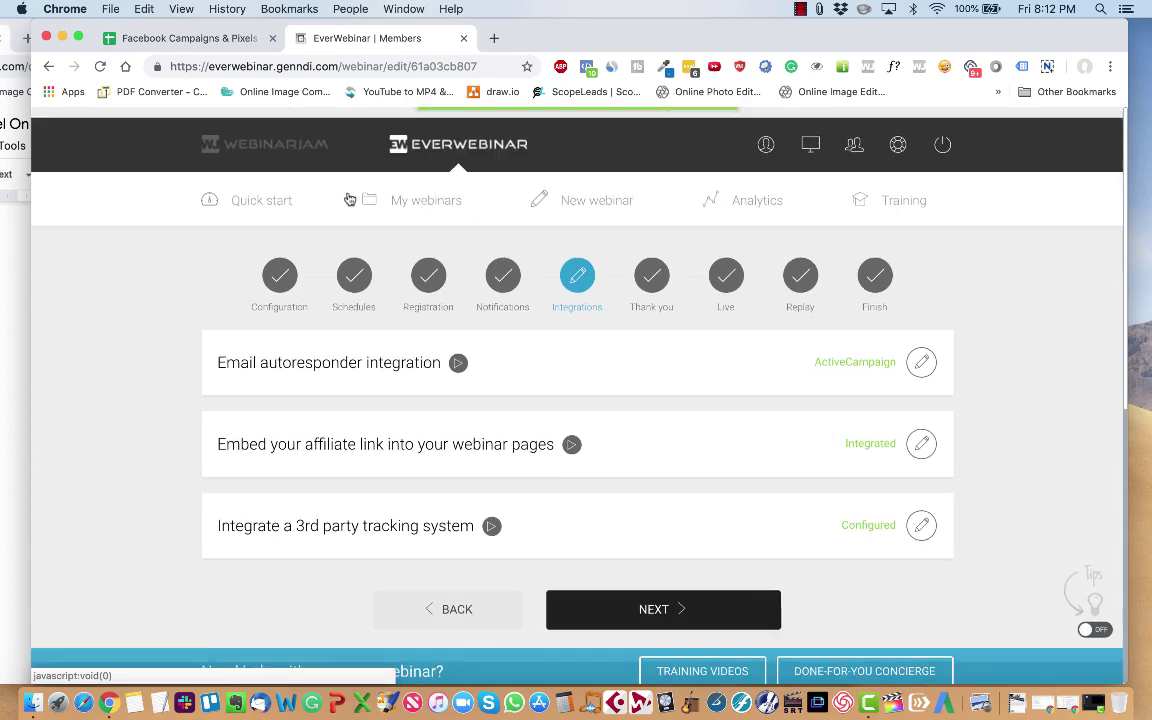
{"action": "left_click", "coordinate": [875, 266]}
{"action": "scroll", "coordinate": [737, 460], "scroll_direction": "down", "scroll_amount": 3}
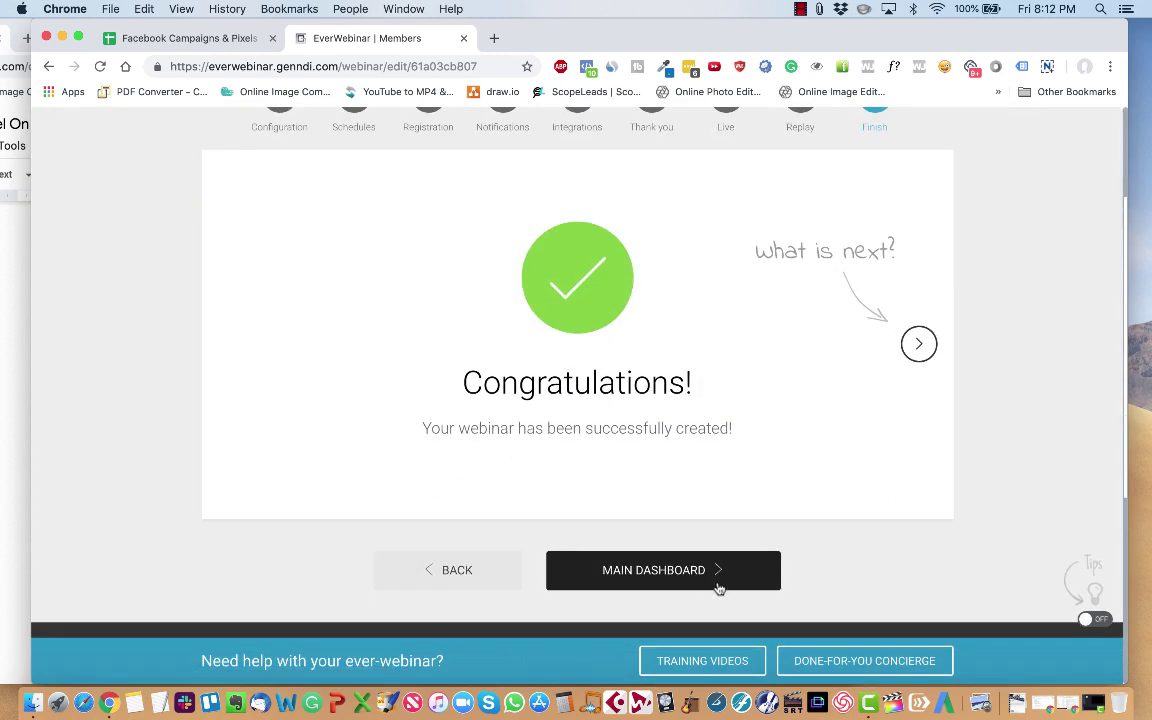
{"action": "left_click", "coordinate": [712, 589]}
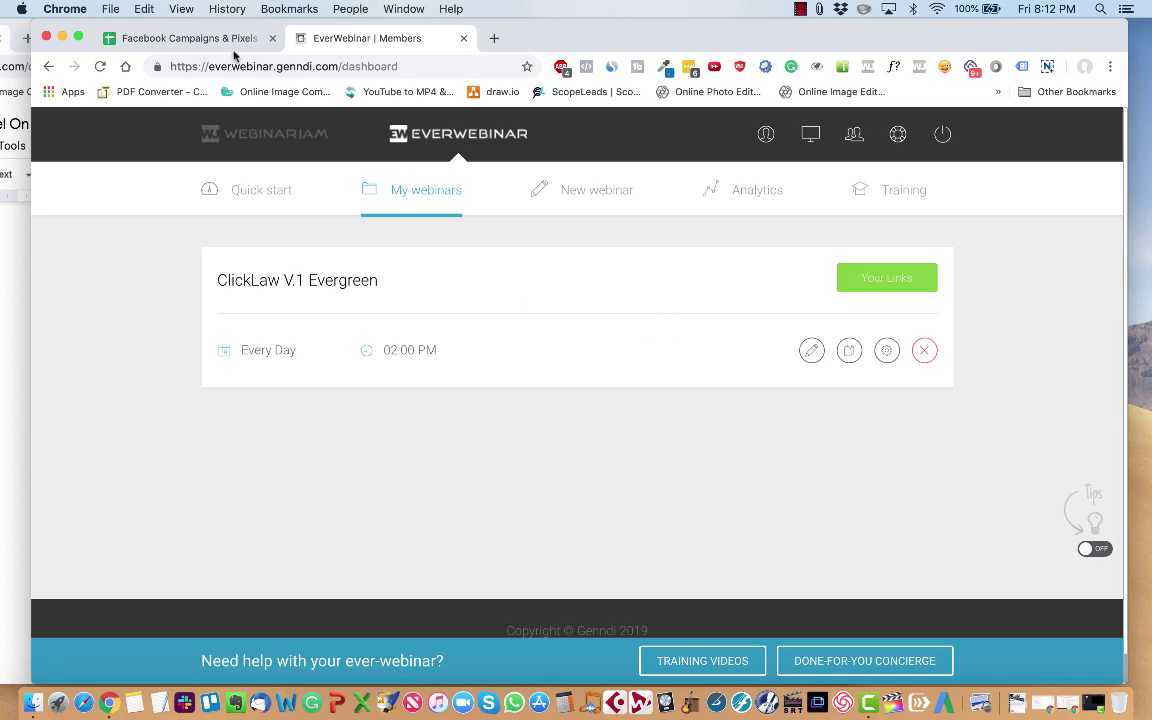
Check the Webinar Registration Page 1 pixel in the spreadsheet, and open the registration page from the ClickLaw V.1 Evergreen webinar's links.
{"action": "left_click", "coordinate": [190, 38]}
{"action": "left_click", "coordinate": [870, 445]}
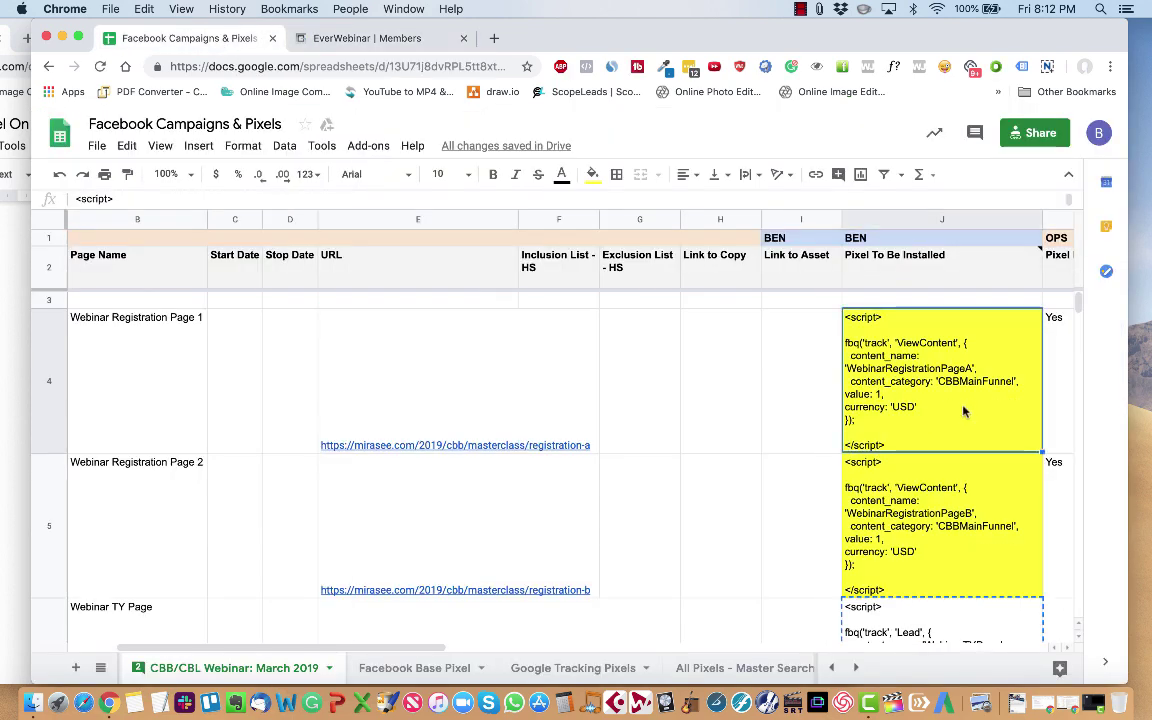
{"action": "left_click", "coordinate": [375, 38]}
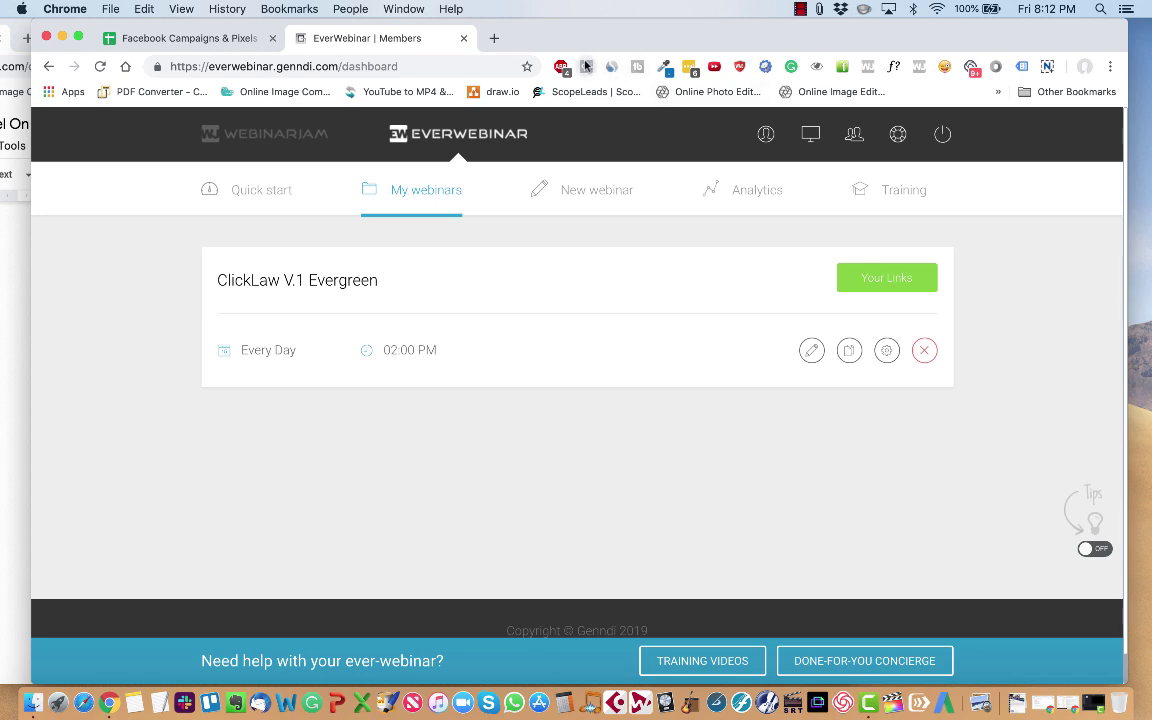
{"action": "left_click", "coordinate": [886, 278]}
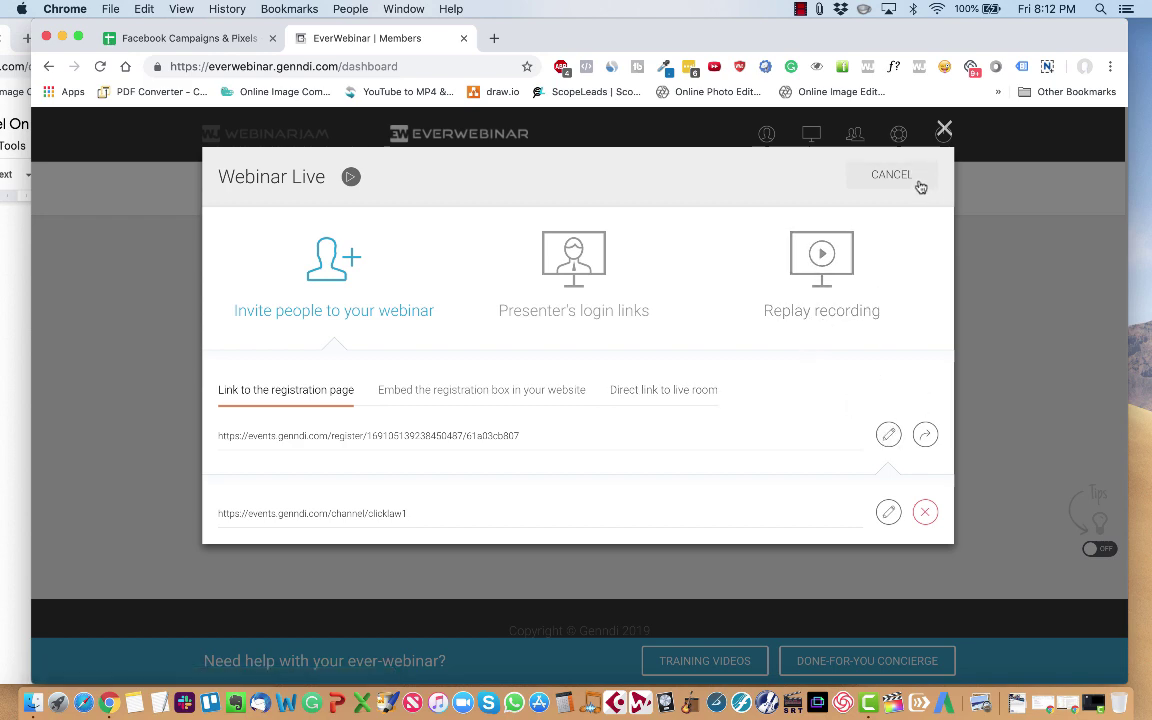
{"action": "left_click", "coordinate": [918, 184]}
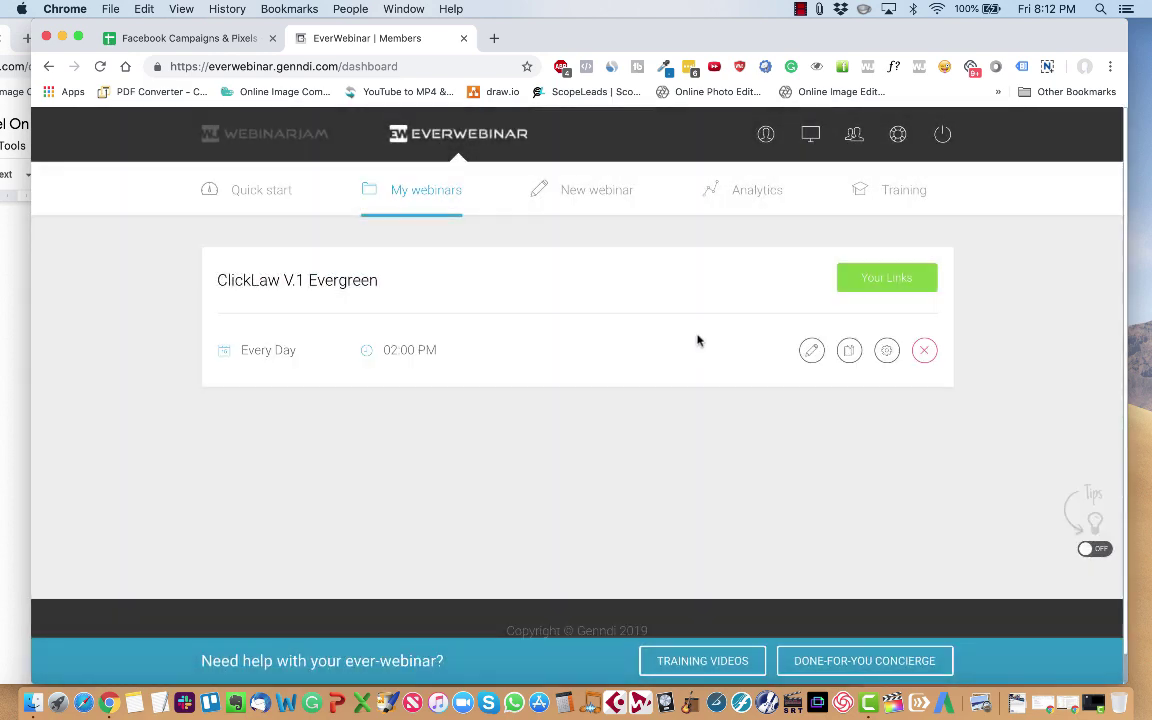
{"action": "left_click", "coordinate": [872, 277]}
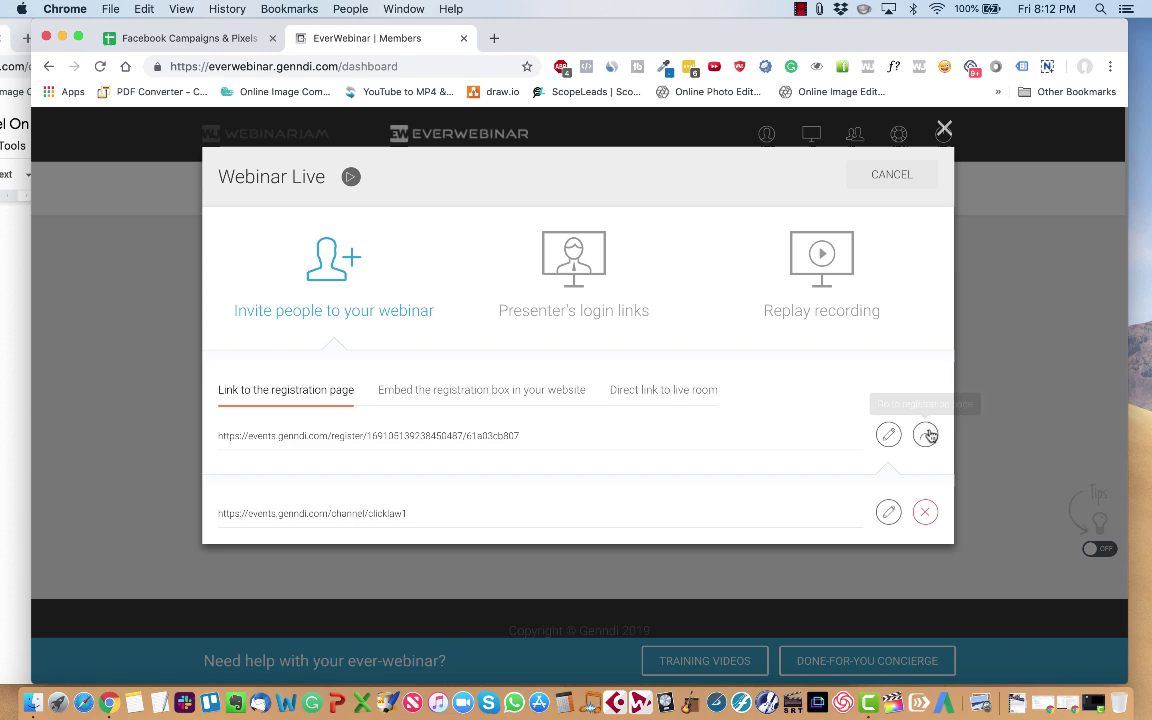
{"action": "left_click", "coordinate": [927, 435]}
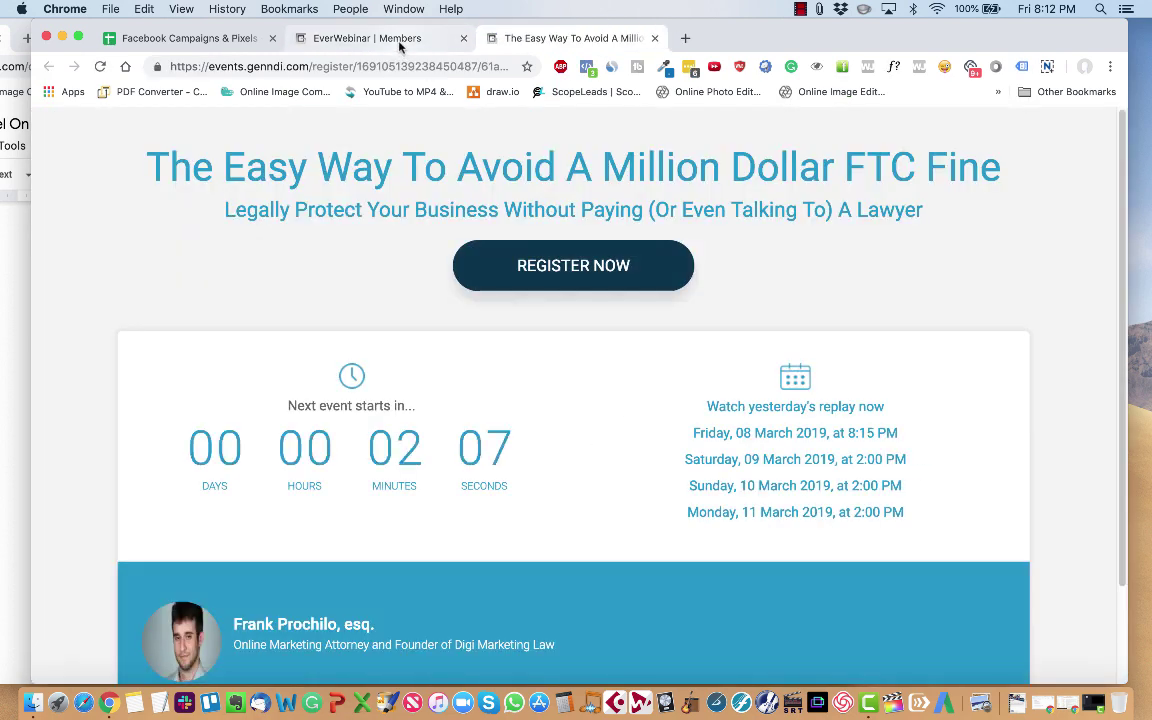
Inspect the registration page with Facebook Pixel Helper, expanding the ViewContent event and highlighting its content_name value.
{"action": "left_click", "coordinate": [586, 66]}
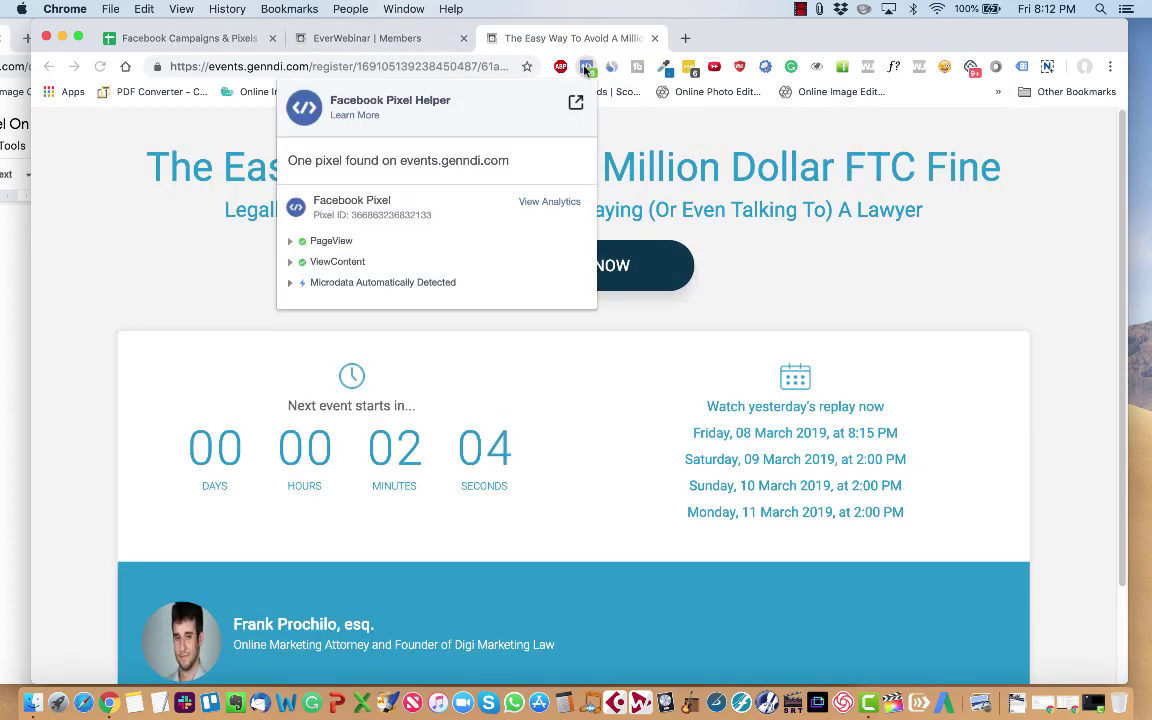
{"action": "left_click", "coordinate": [350, 264]}
{"action": "left_click_drag", "start_coordinate": [469, 313], "coordinate": [365, 313]}
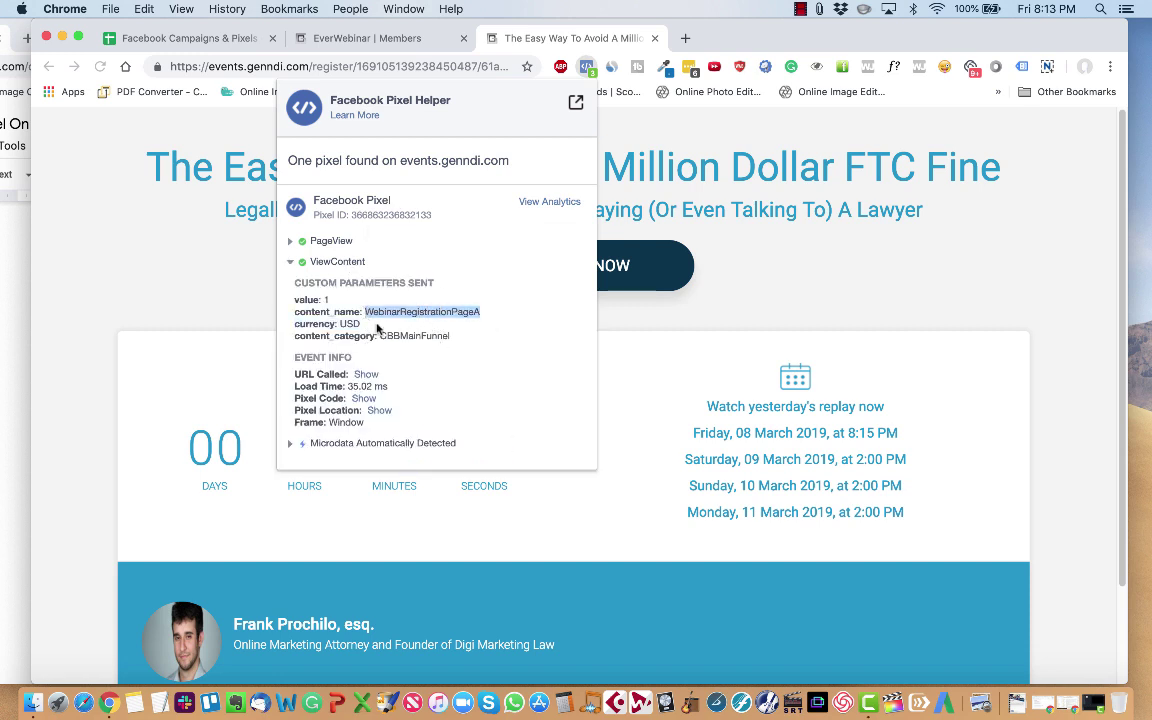
Compare the event type, content_name and content_category in the spreadsheet's Webinar Registration Page 1 pixel with the values reported by the helper.
{"action": "left_click", "coordinate": [188, 38]}
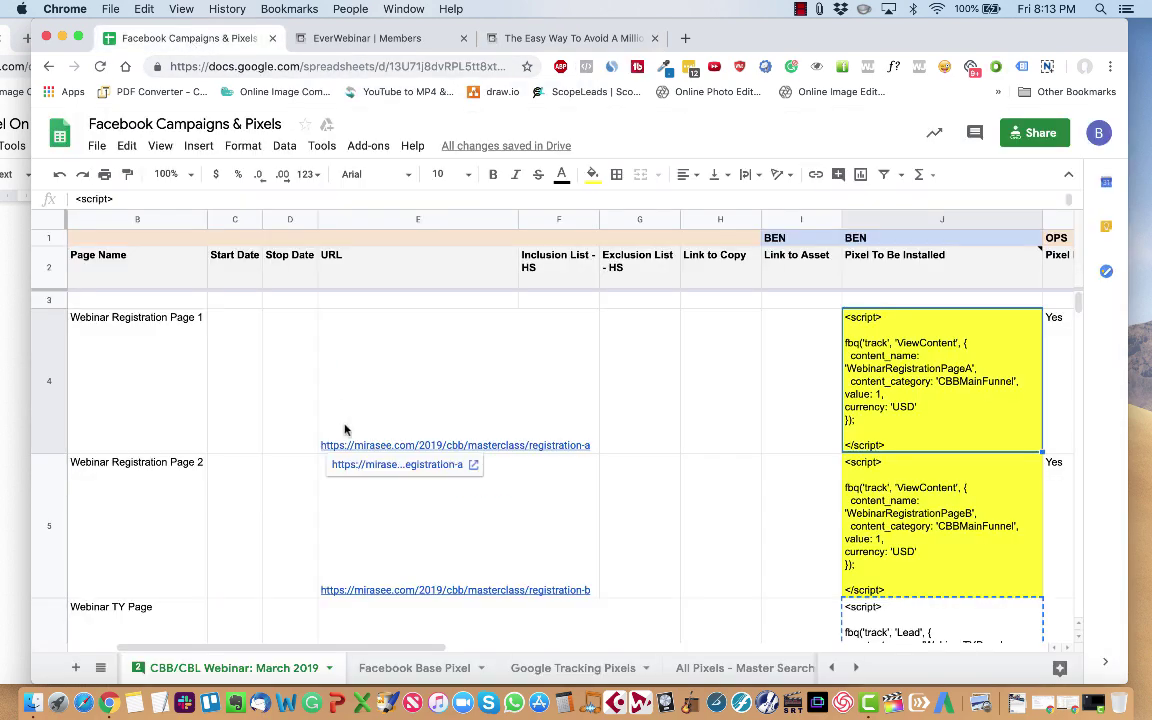
{"action": "key", "text": "shift+space"}
{"action": "scroll", "coordinate": [370, 414], "scroll_direction": "right", "scroll_amount": 3}
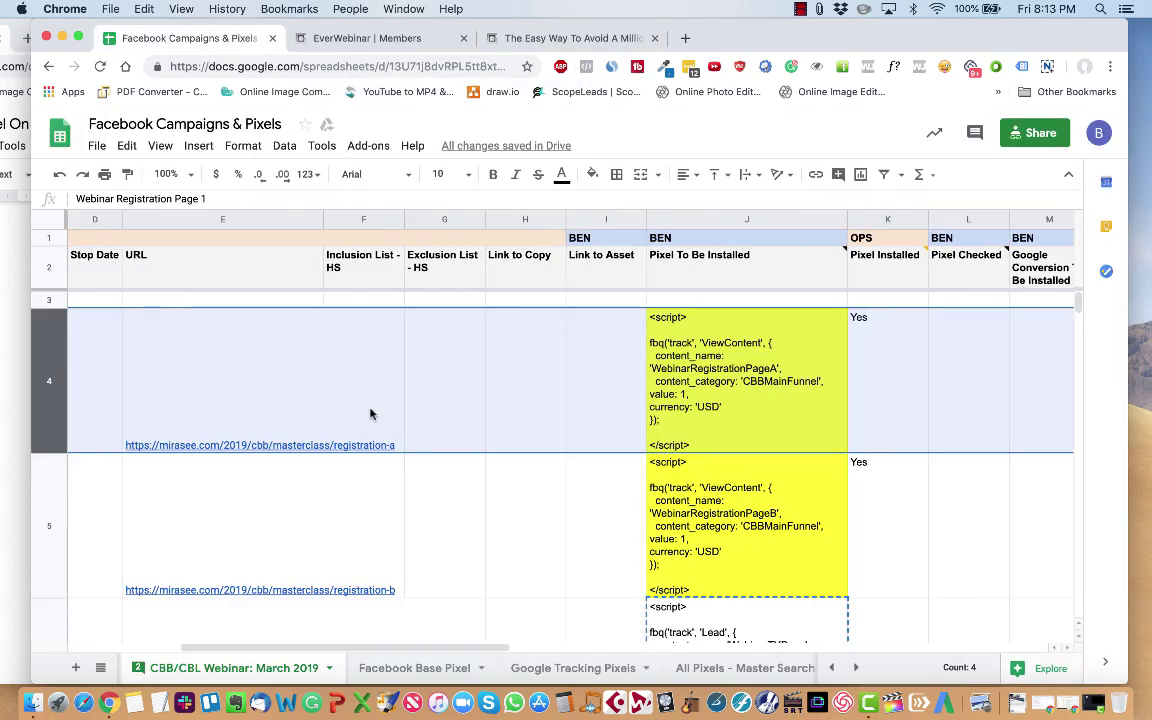
{"action": "left_click", "coordinate": [690, 380]}
{"action": "double_click", "coordinate": [733, 340]}
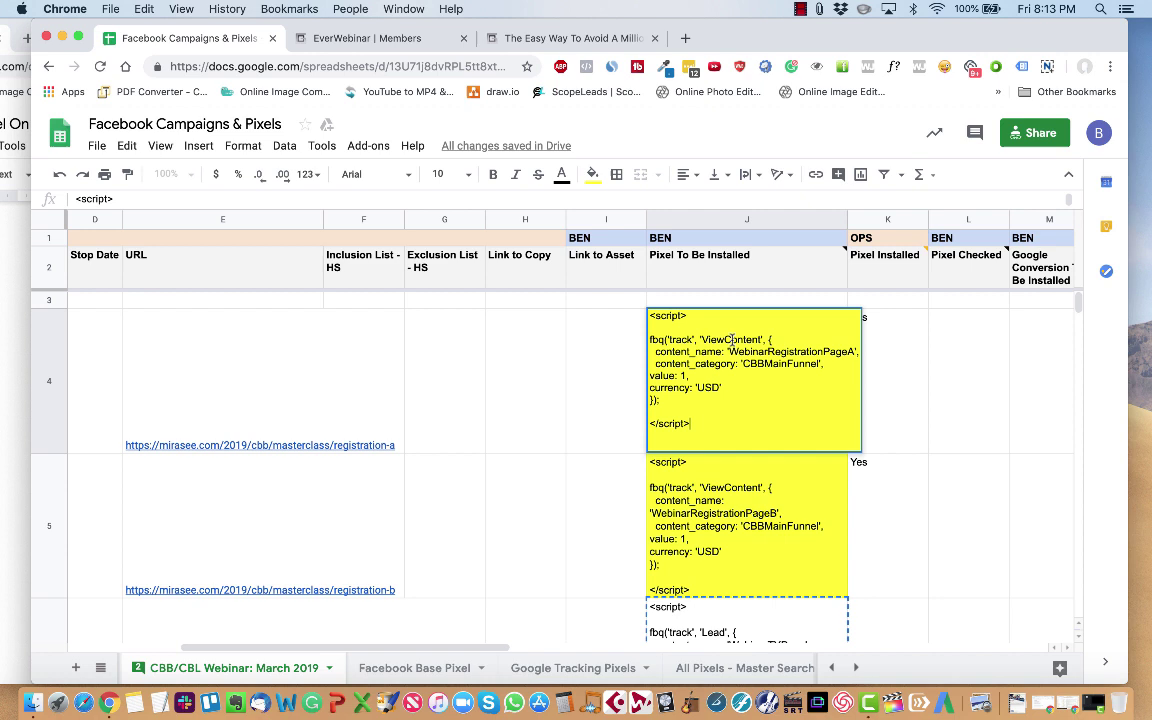
{"action": "double_click", "coordinate": [733, 340]}
{"action": "double_click", "coordinate": [792, 352]}
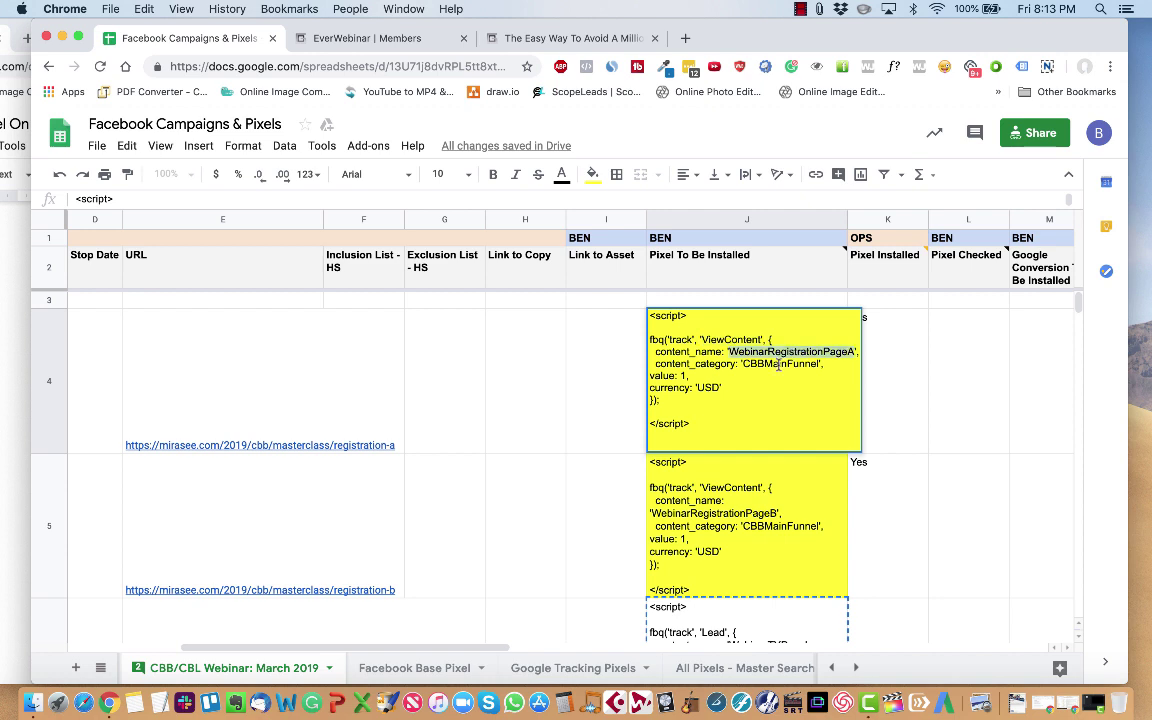
{"action": "double_click", "coordinate": [778, 365]}
{"action": "left_click", "coordinate": [49, 380]}
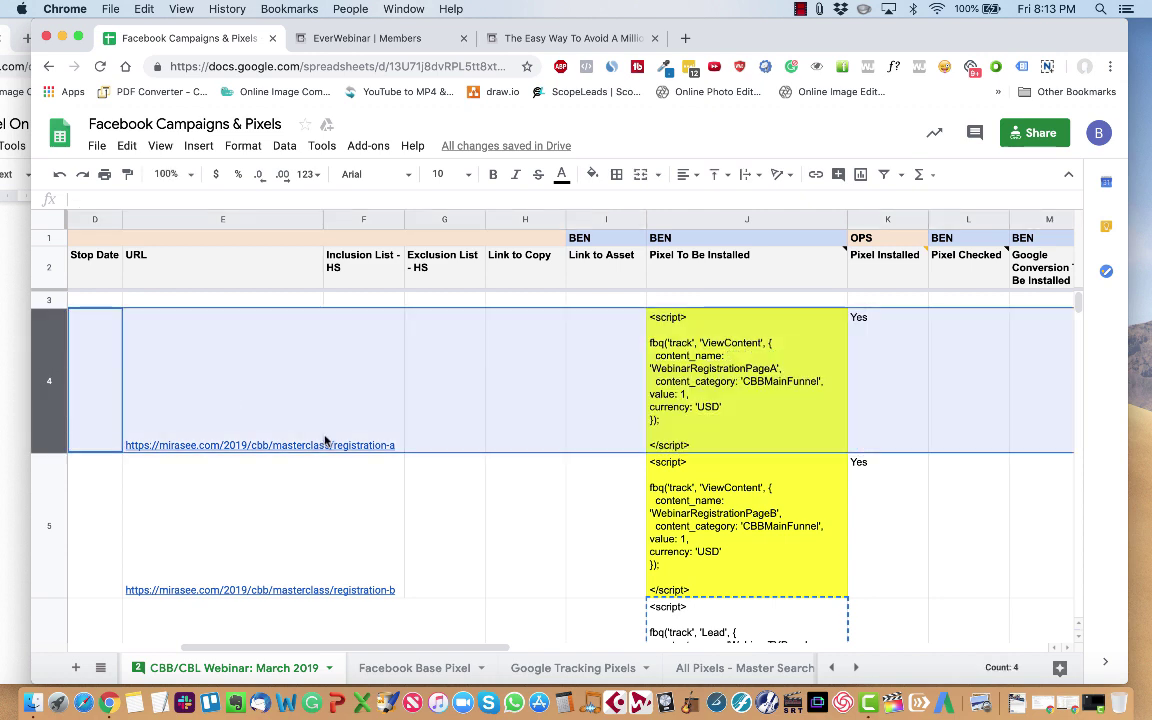
Enter "BDM 3/8/19" as the Pixel Checked value for the registration-a page in row 4 of the spreadsheet.
{"action": "scroll", "coordinate": [738, 414], "scroll_direction": "right", "scroll_amount": 2}
{"action": "left_click", "coordinate": [932, 400]}
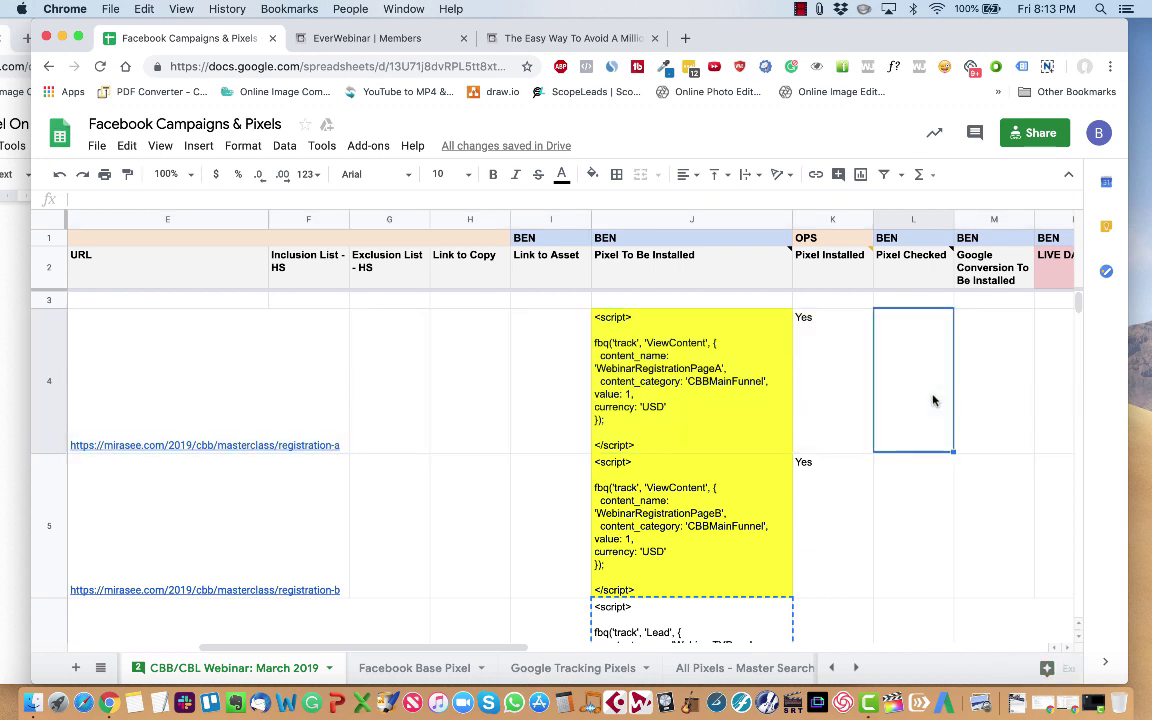
{"action": "type", "text": "Ye"}
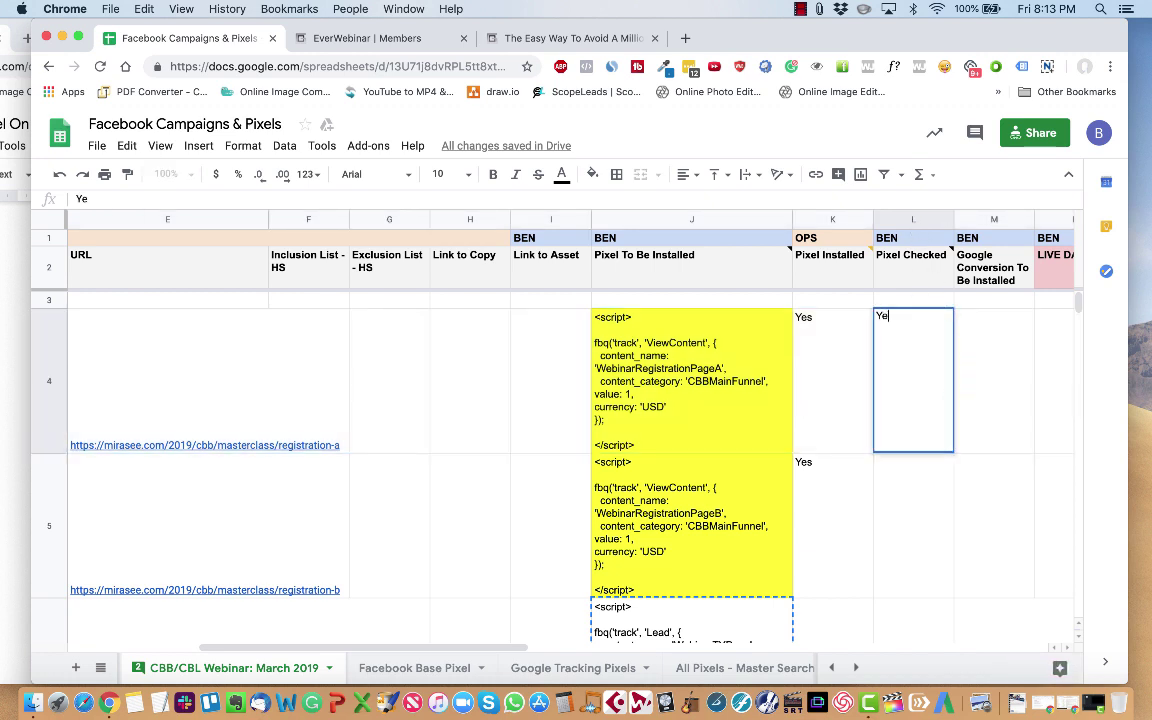
{"action": "type", "text": "s, D"}
{"action": "key", "text": "BackSpace"}
{"action": "key", "text": "BackSpace"}
{"action": "key", "text": "BackSpace"}
{"action": "key", "text": "BackSpace"}
{"action": "type", "text": "BDM,"}
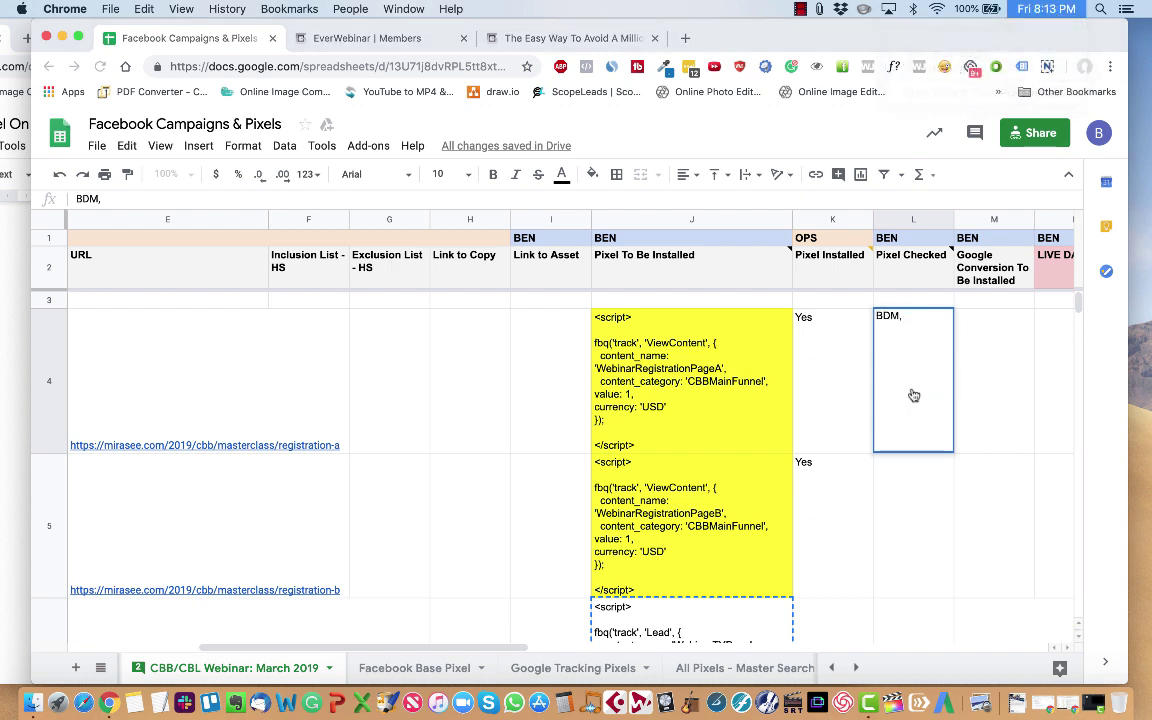
{"action": "key", "text": "BackSpace"}
{"action": "key", "text": "BackSpace"}
{"action": "type", "text": "3/8/19"}
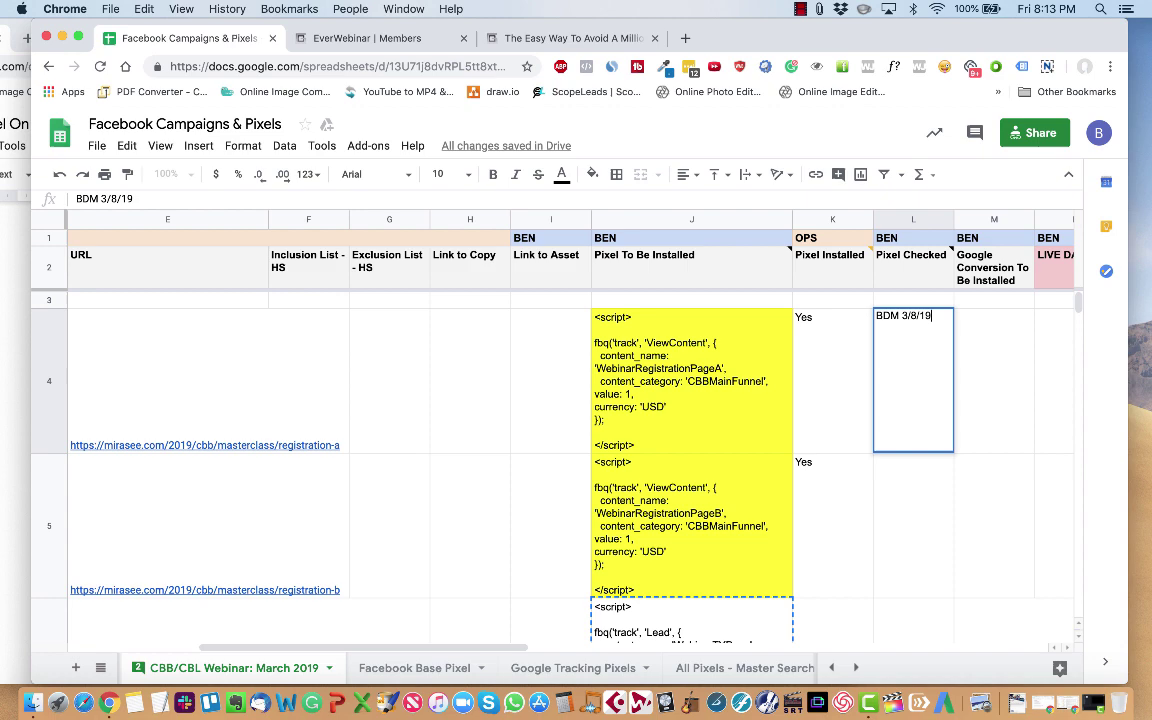
In the procedure document, extend Facebook step 10e on updating the Google Sheet with "by adding initials and date".
{"action": "key", "text": "super+grave"}
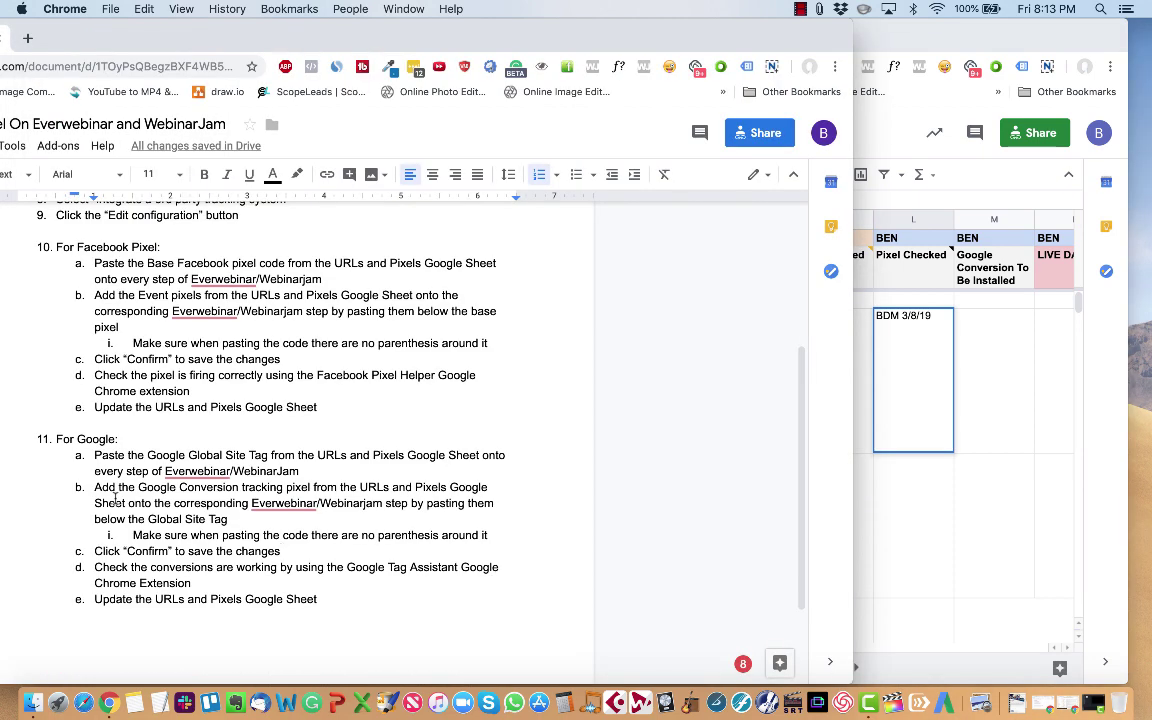
{"action": "type", "text": "by"}
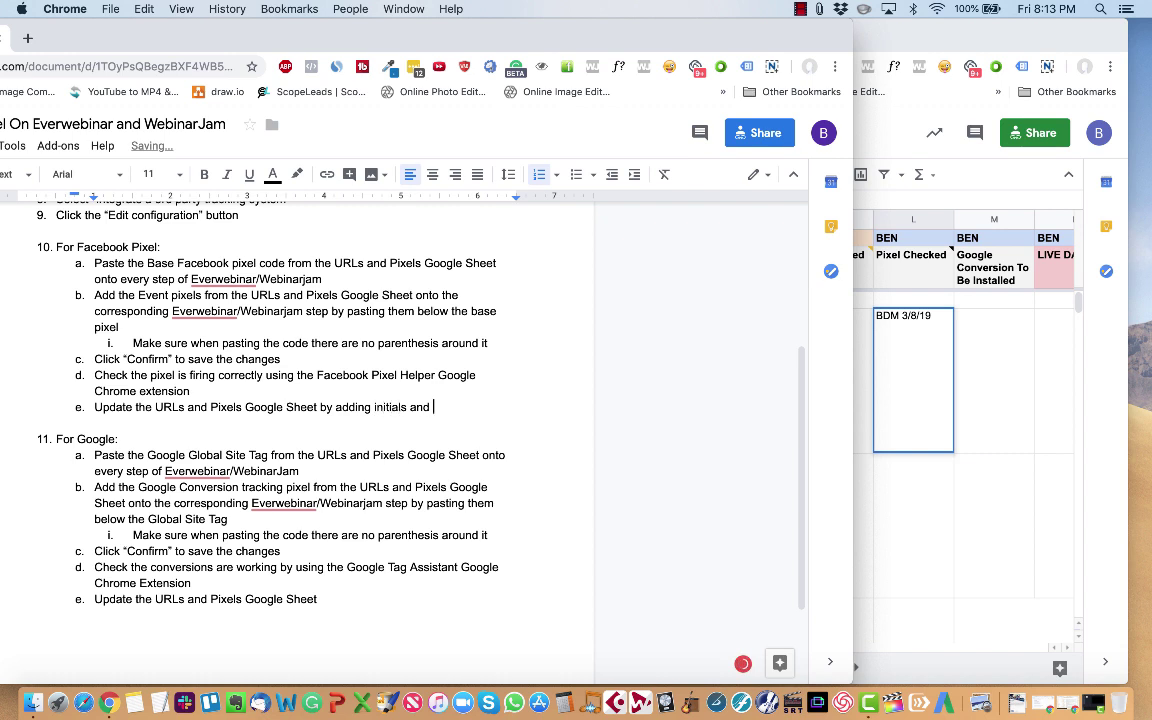
{"action": "type", "text": "adding initials and "}
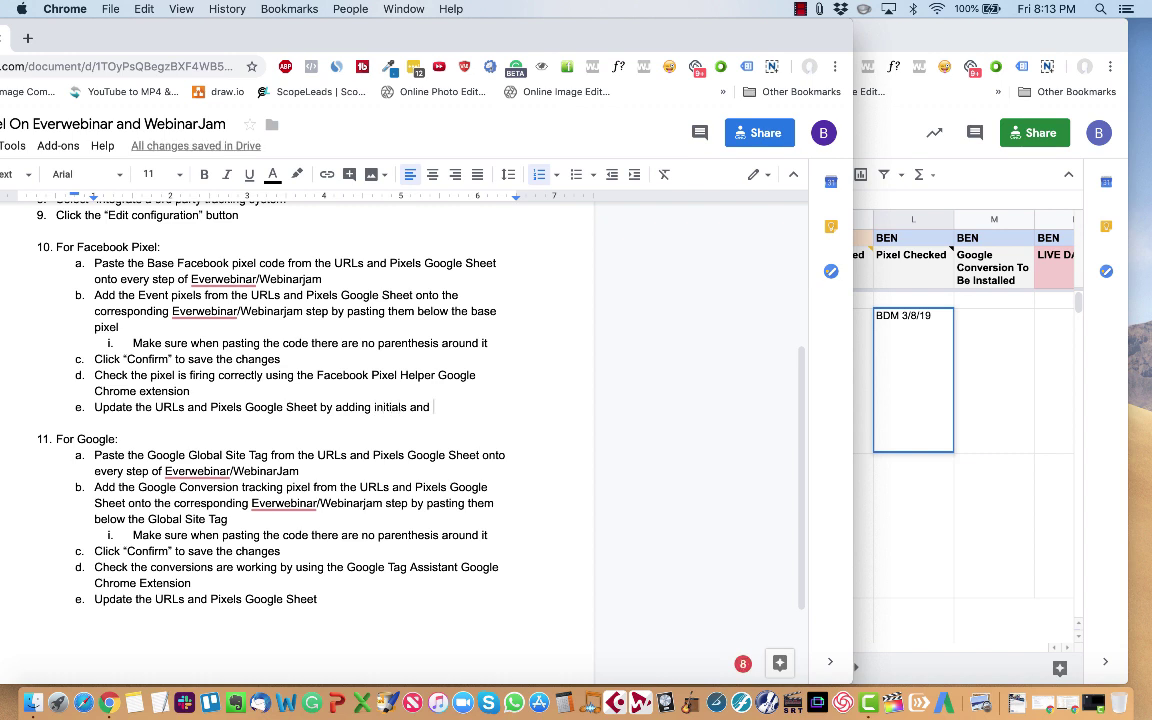
{"action": "type", "text": "date"}
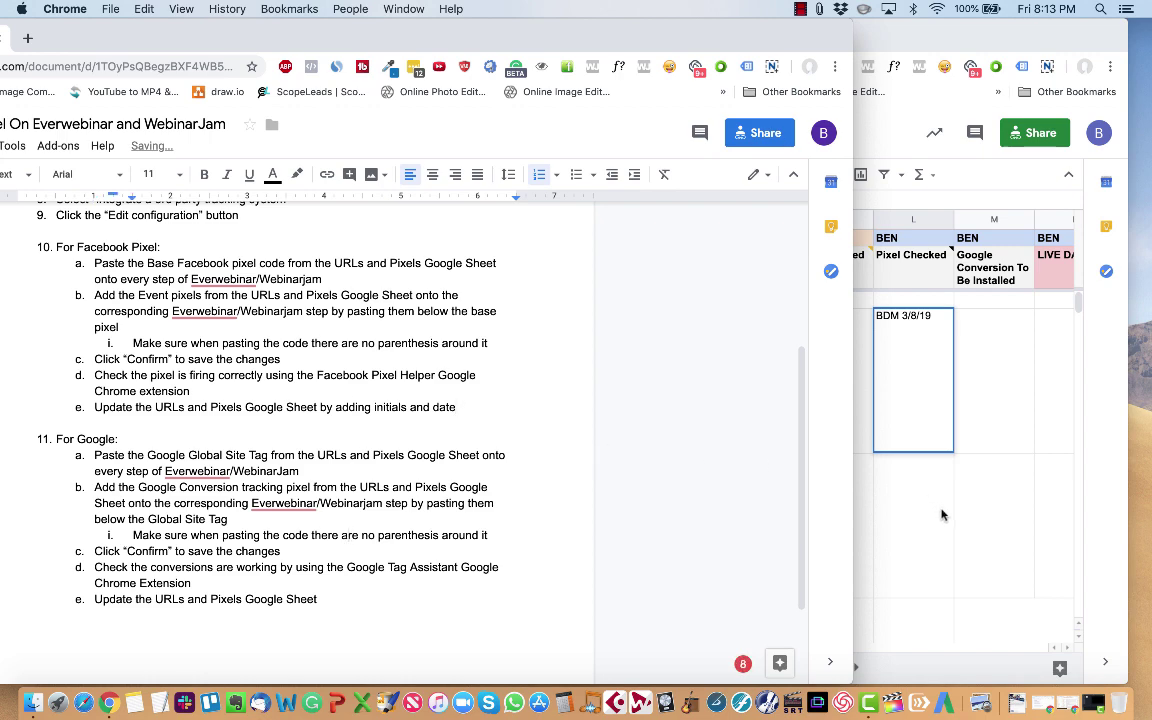
Copy the initials and date from the Pixel Checked cell in row 4 into that row's Pixel Installed cell.
{"action": "left_click", "coordinate": [941, 515]}
{"action": "left_click", "coordinate": [830, 381]}
{"action": "key", "text": "Right"}
{"action": "key", "text": "cmd+c"}
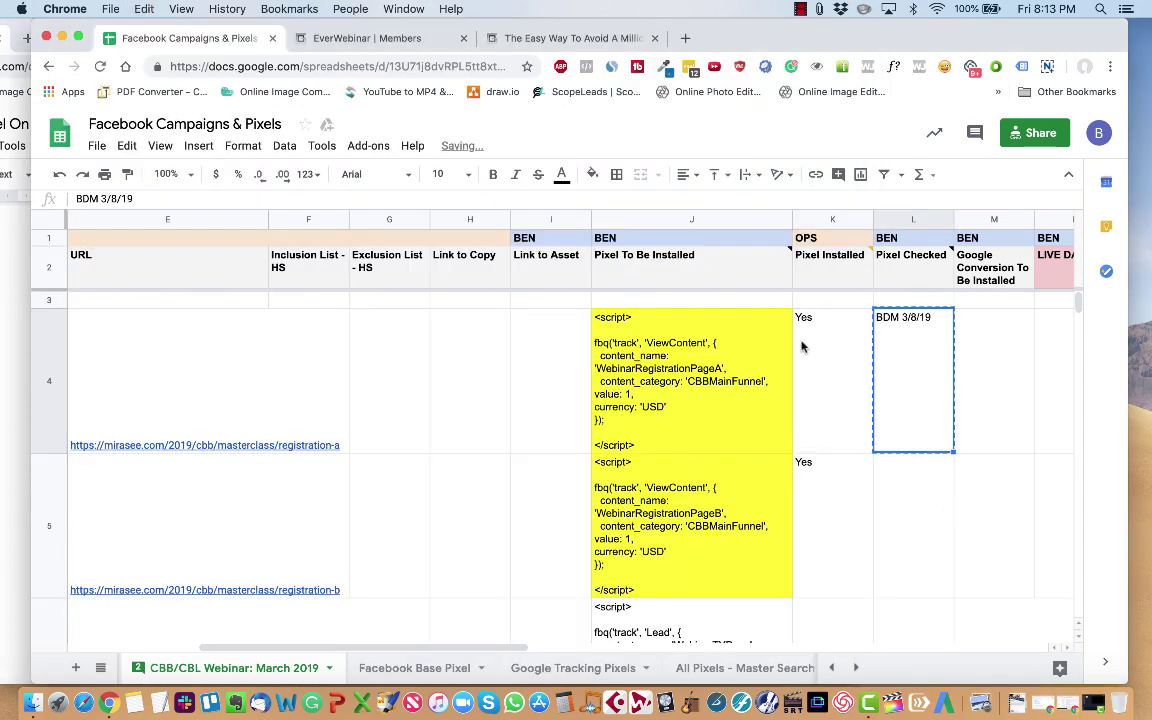
{"action": "left_click", "coordinate": [801, 346]}
{"action": "key", "text": "super+v"}
{"action": "left_click", "coordinate": [921, 386]}
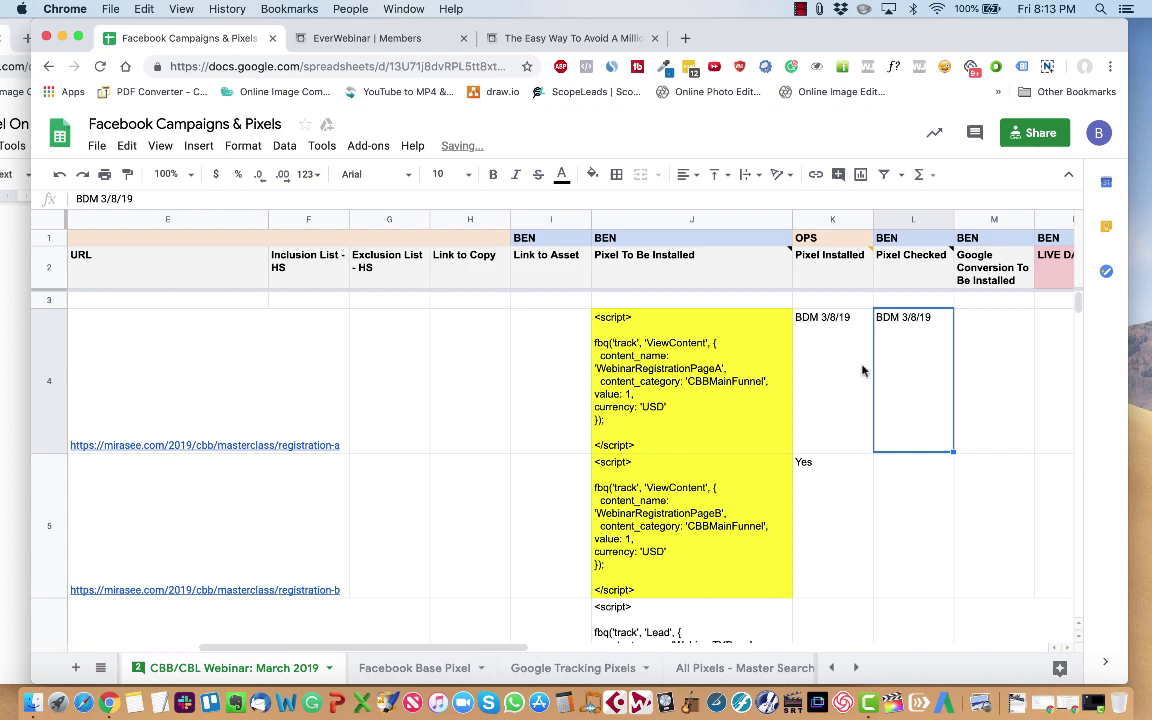
{"action": "left_click", "coordinate": [861, 368]}
{"action": "left_click", "coordinate": [907, 386]}
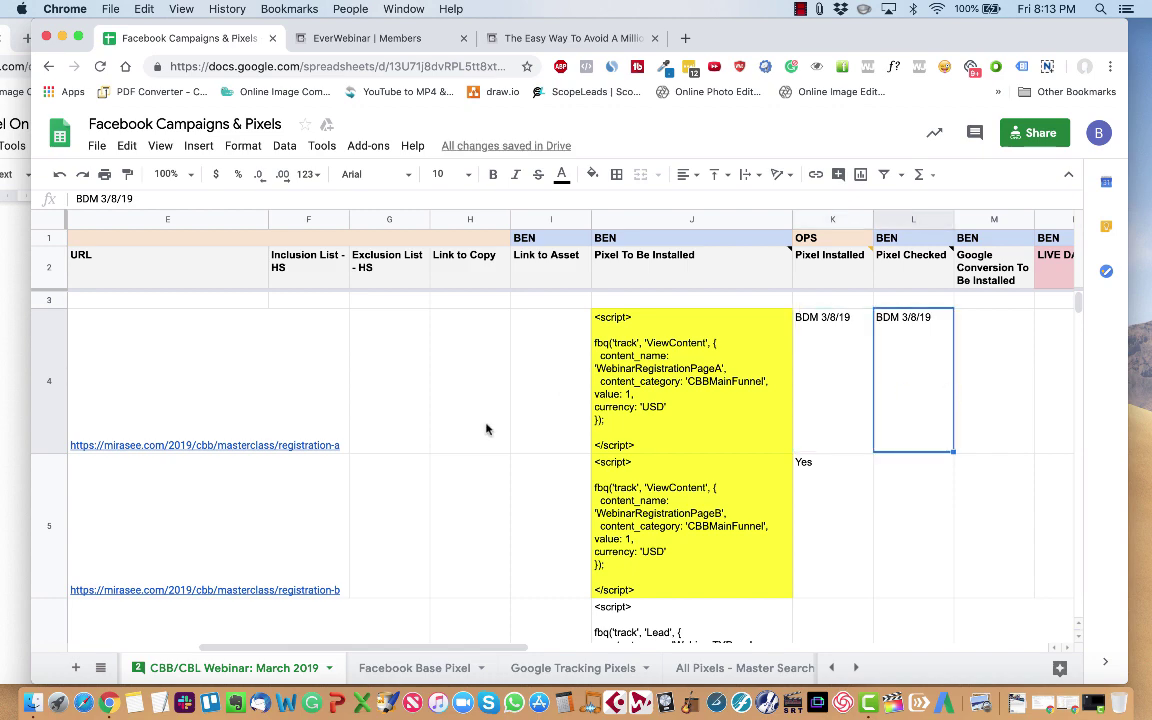
Close the links window in EverWebinar and open the 3rd party tracking configuration in the ClickLaw V.1 Evergreen webinar's Integrations stage.
{"action": "left_click", "coordinate": [2, 461]}
{"action": "scroll", "coordinate": [106, 487], "scroll_direction": "down", "scroll_amount": 3}
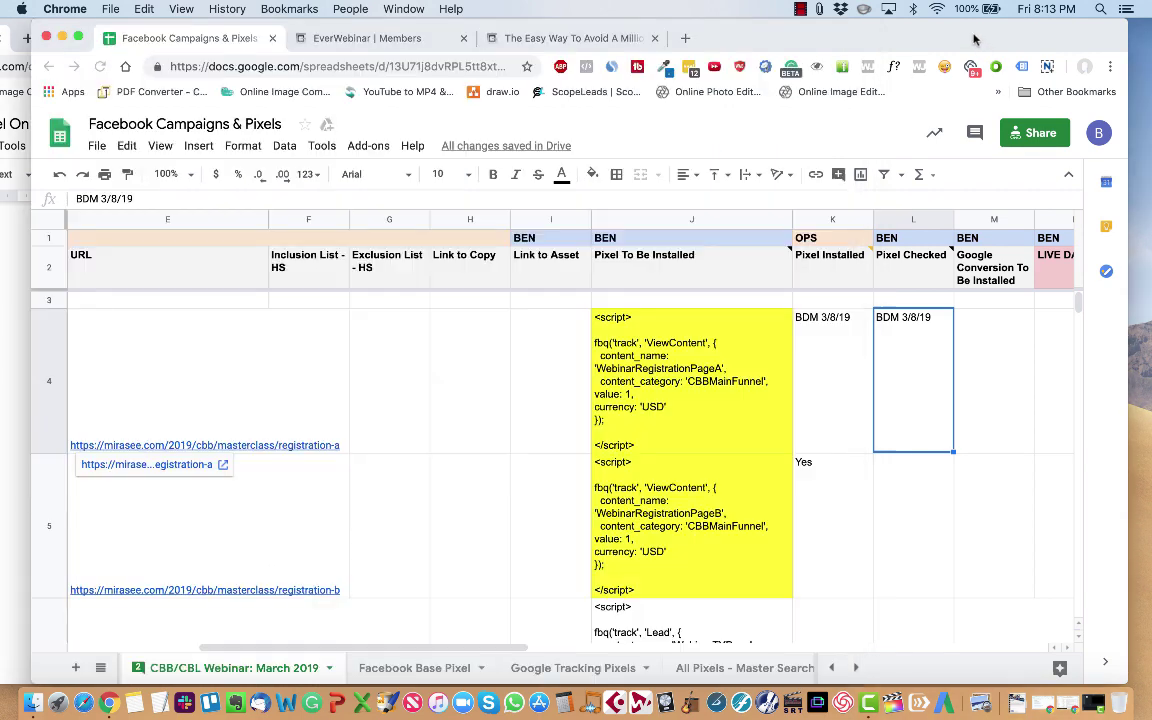
{"action": "left_click", "coordinate": [880, 38]}
{"action": "left_click", "coordinate": [349, 40]}
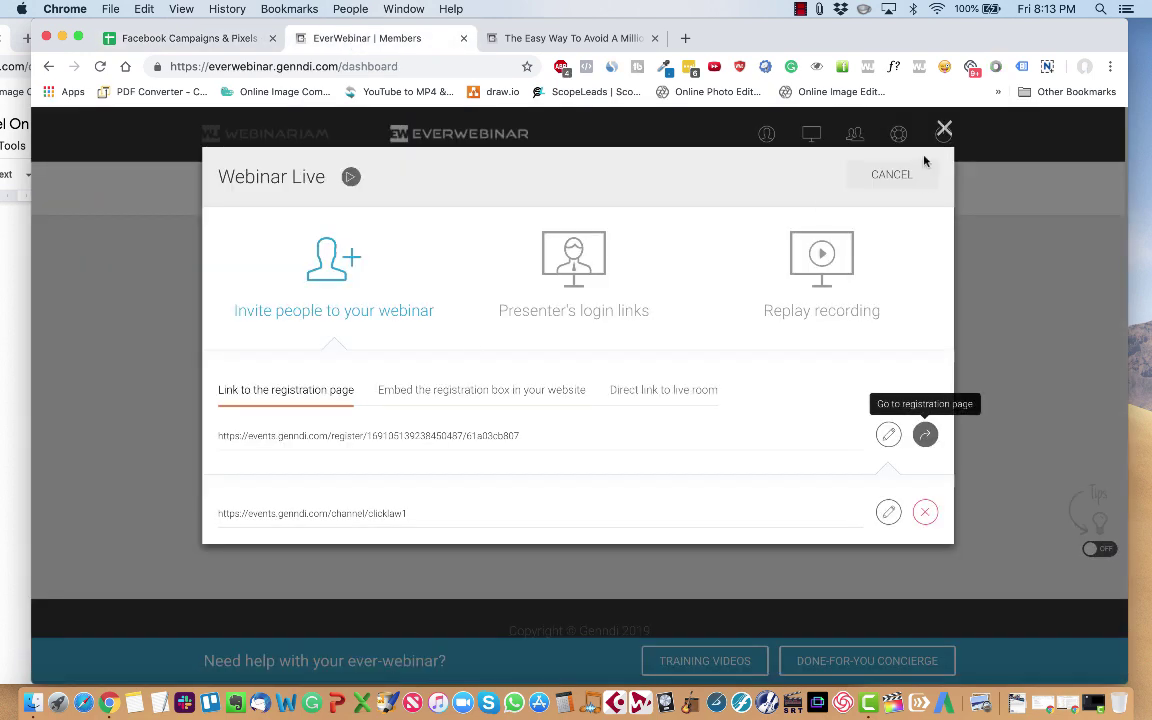
{"action": "left_click", "coordinate": [943, 126]}
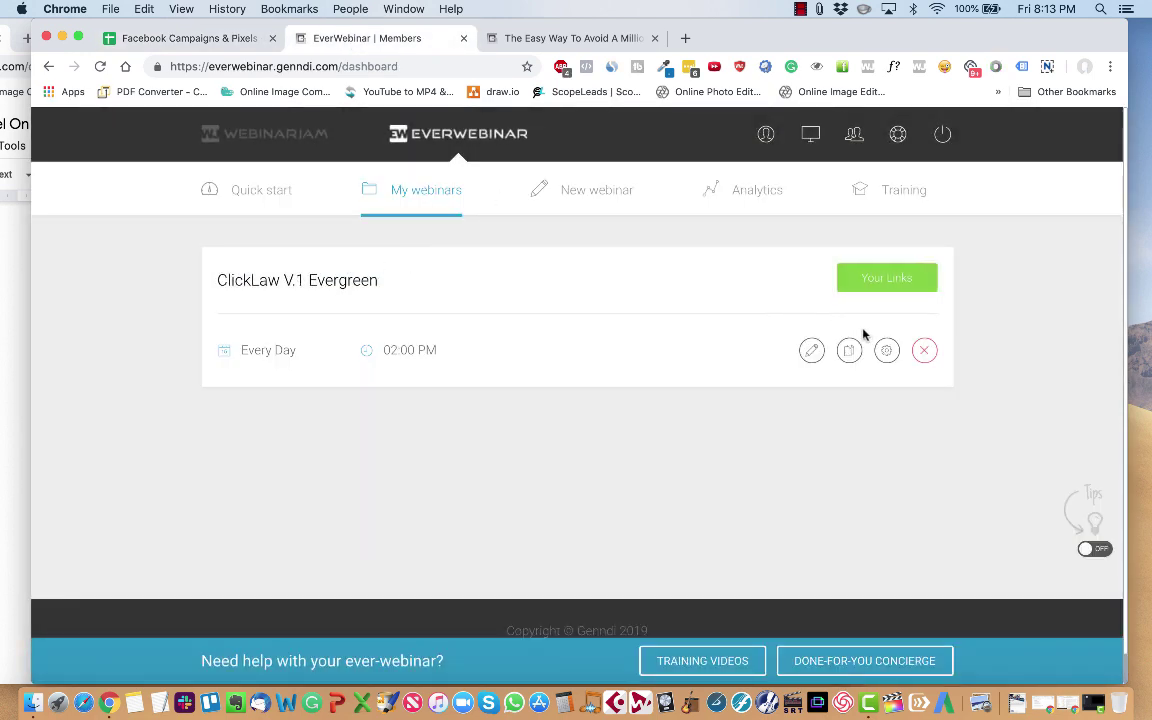
{"action": "left_click", "coordinate": [811, 350]}
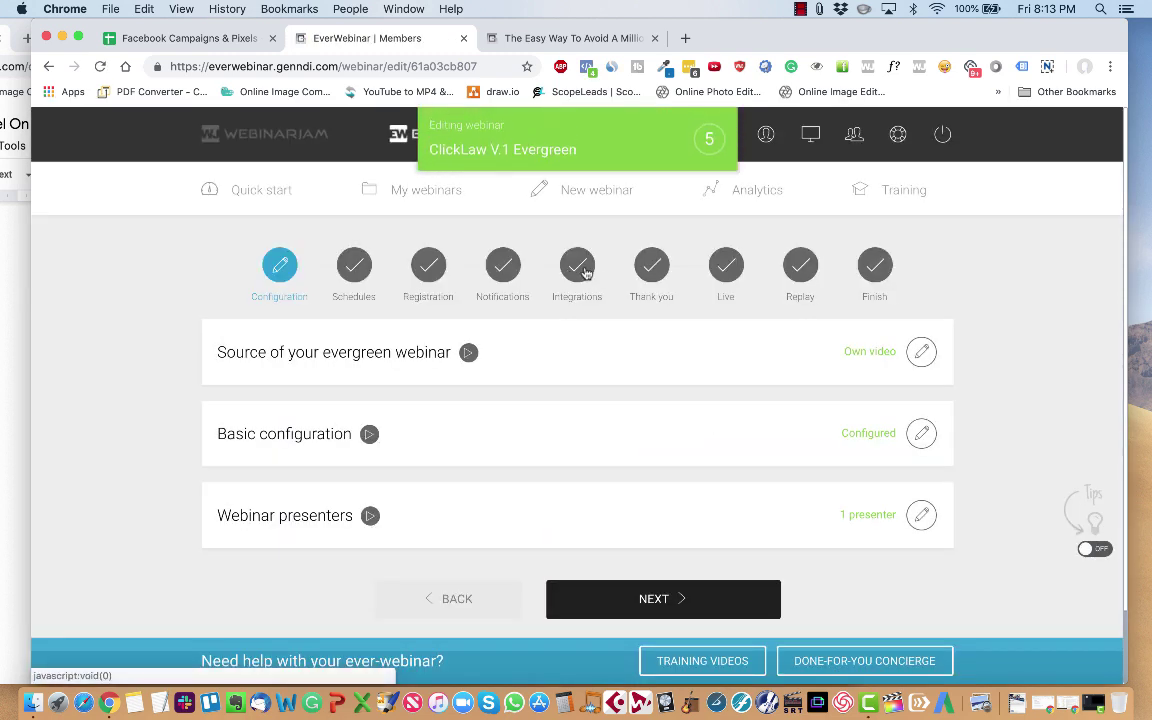
{"action": "left_click", "coordinate": [578, 268]}
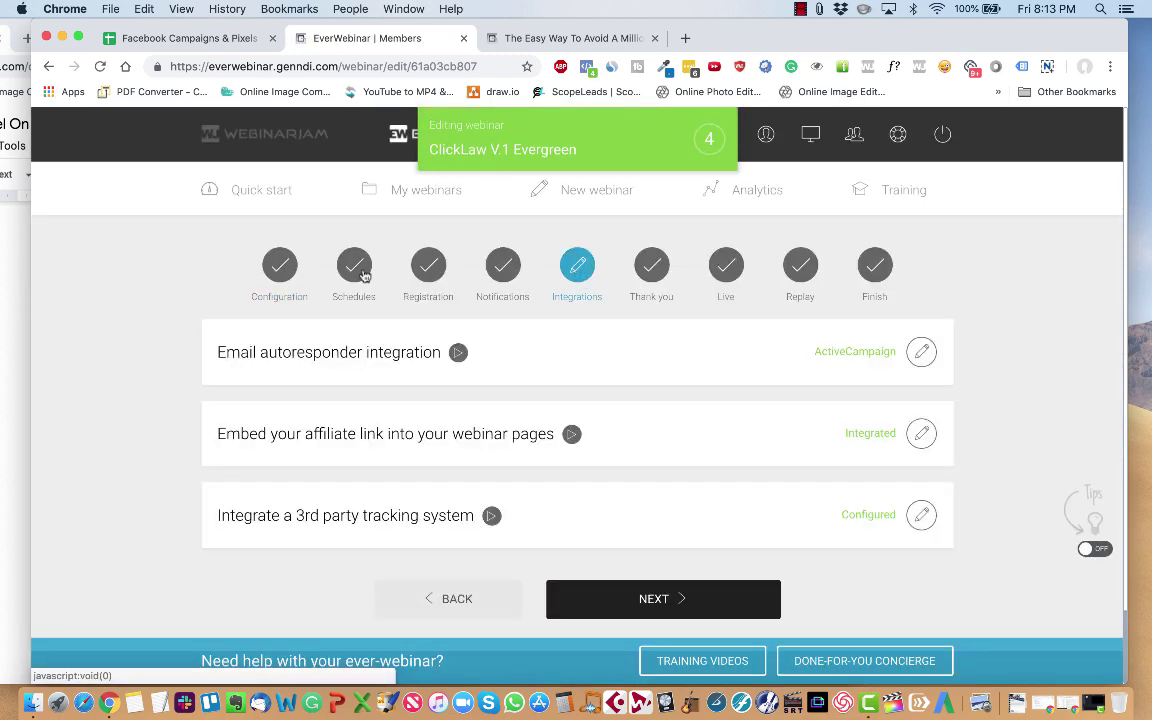
{"action": "left_click", "coordinate": [921, 514]}
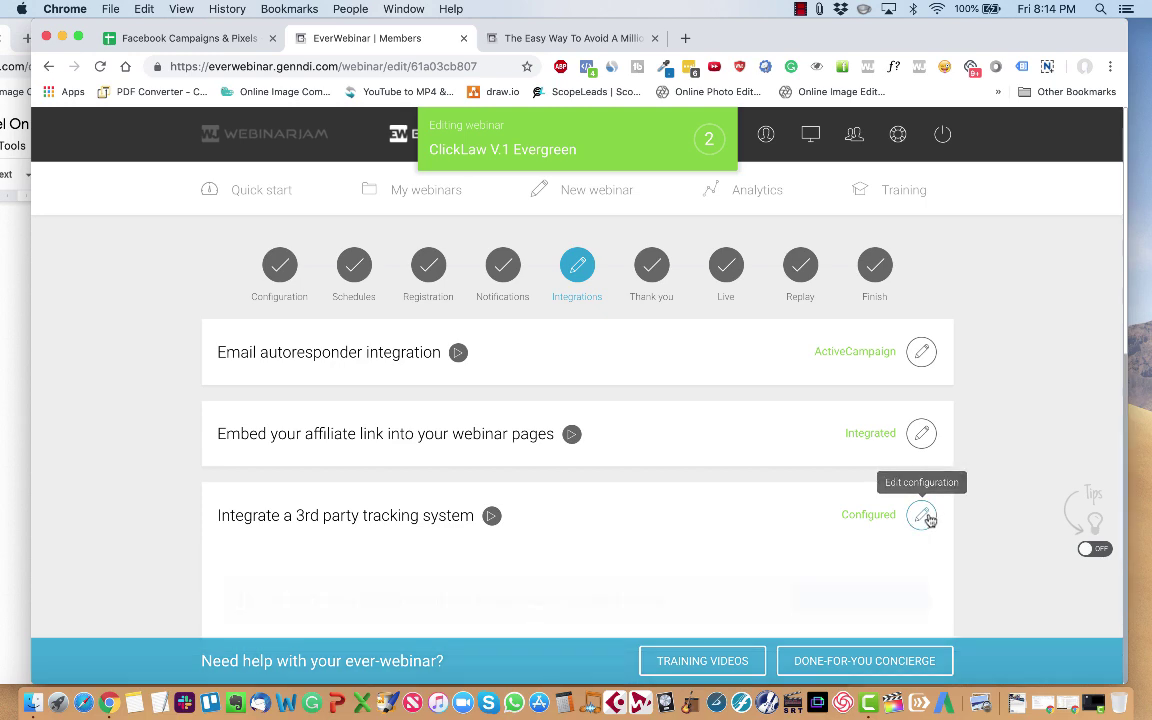
{"action": "scroll", "coordinate": [300, 531], "scroll_direction": "down", "scroll_amount": 5}
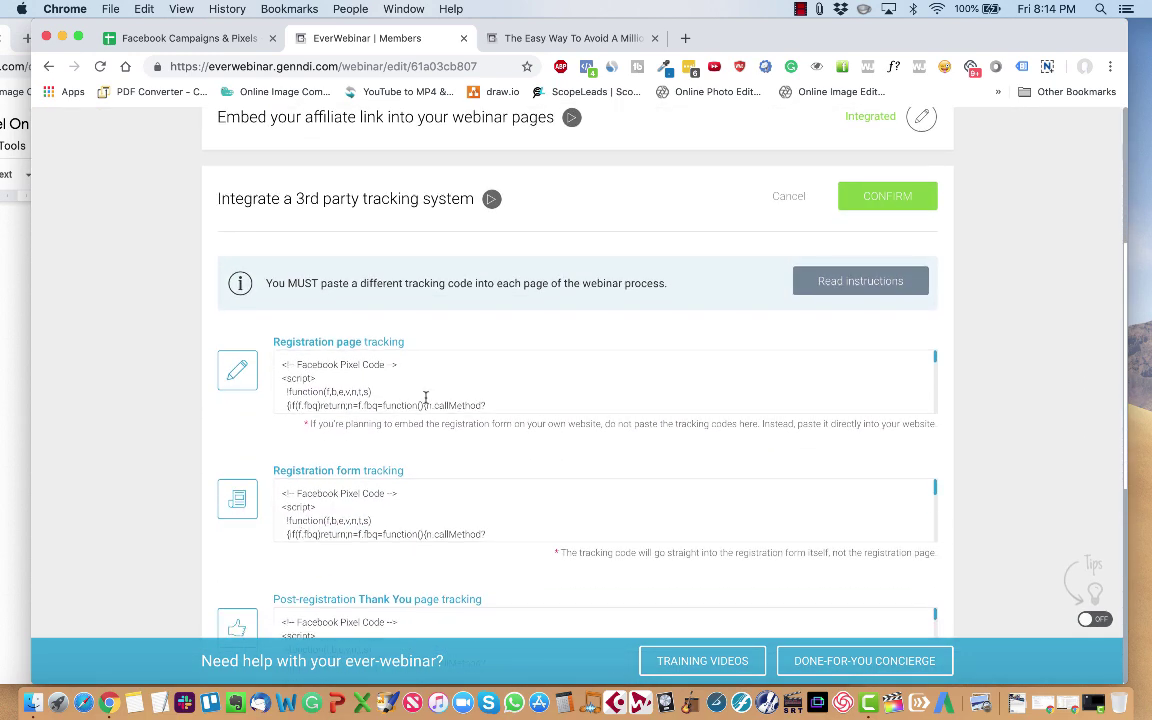
Add blank lines at the end of the Registration page tracking code.
{"action": "scroll", "coordinate": [430, 393], "scroll_direction": "down", "scroll_amount": 5}
{"action": "left_click", "coordinate": [421, 399]}
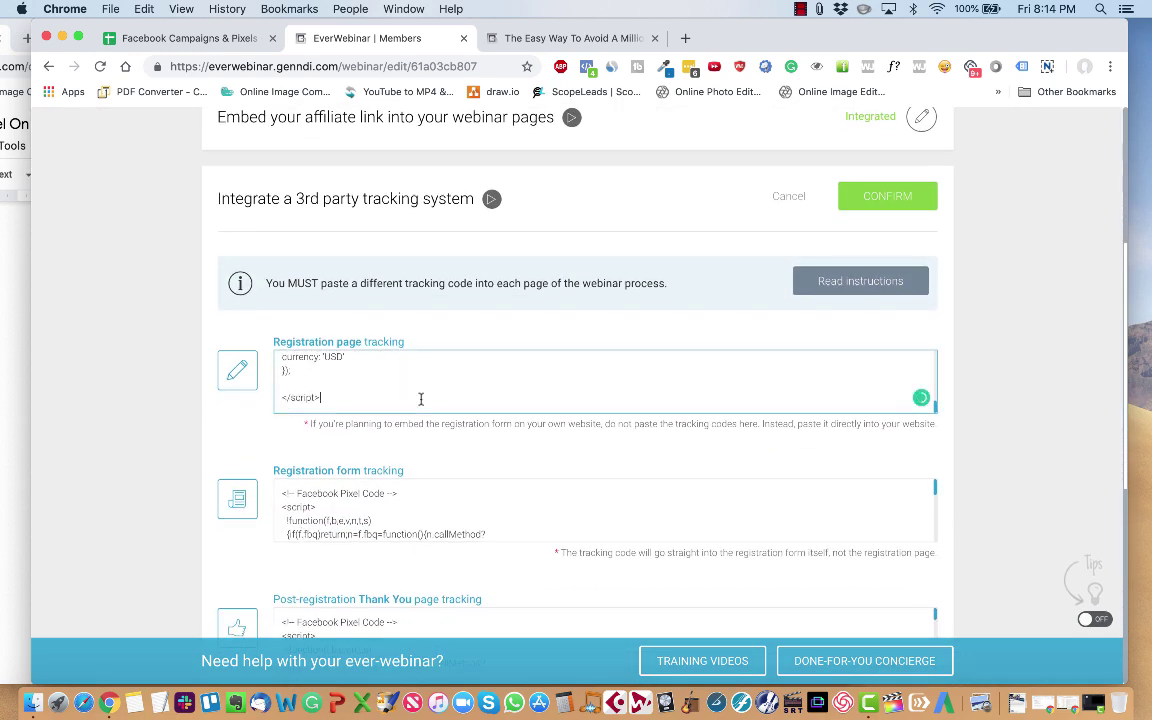
{"action": "key", "text": "Return"}
{"action": "key", "text": "Return"}
{"action": "key", "text": "Return"}
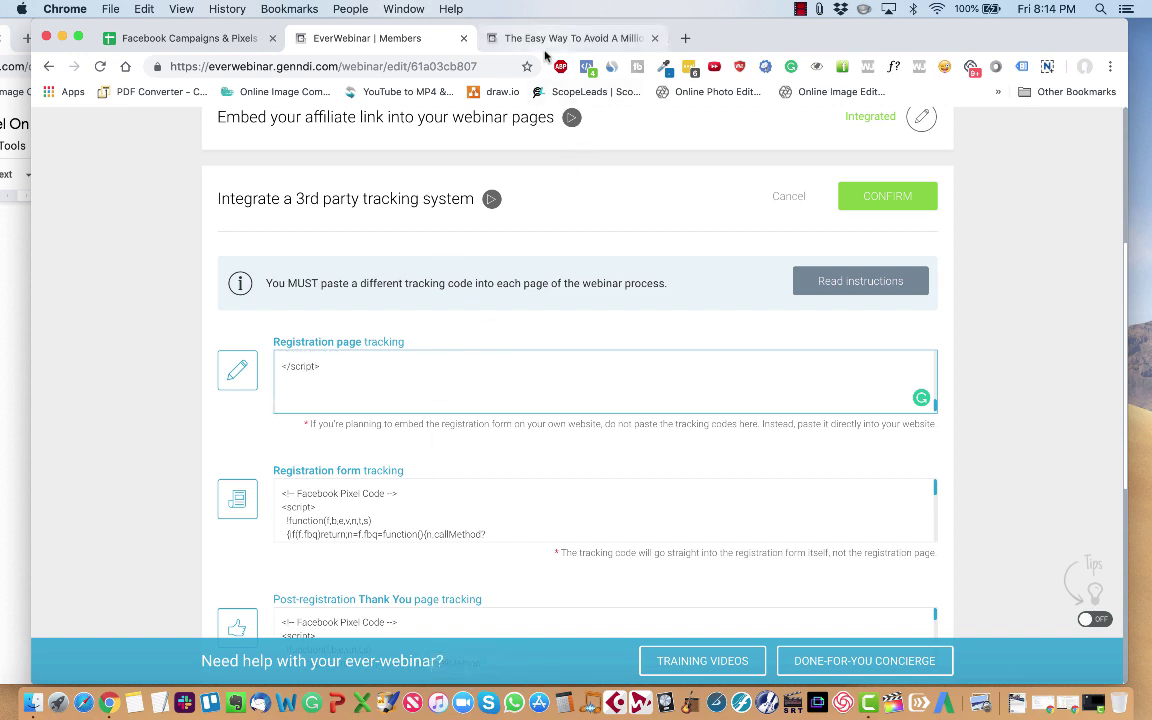
Copy the Global Site Tag script from the Google Tracking Pixels sheet and paste it at the end of the Registration page tracking code.
{"action": "left_click", "coordinate": [236, 40]}
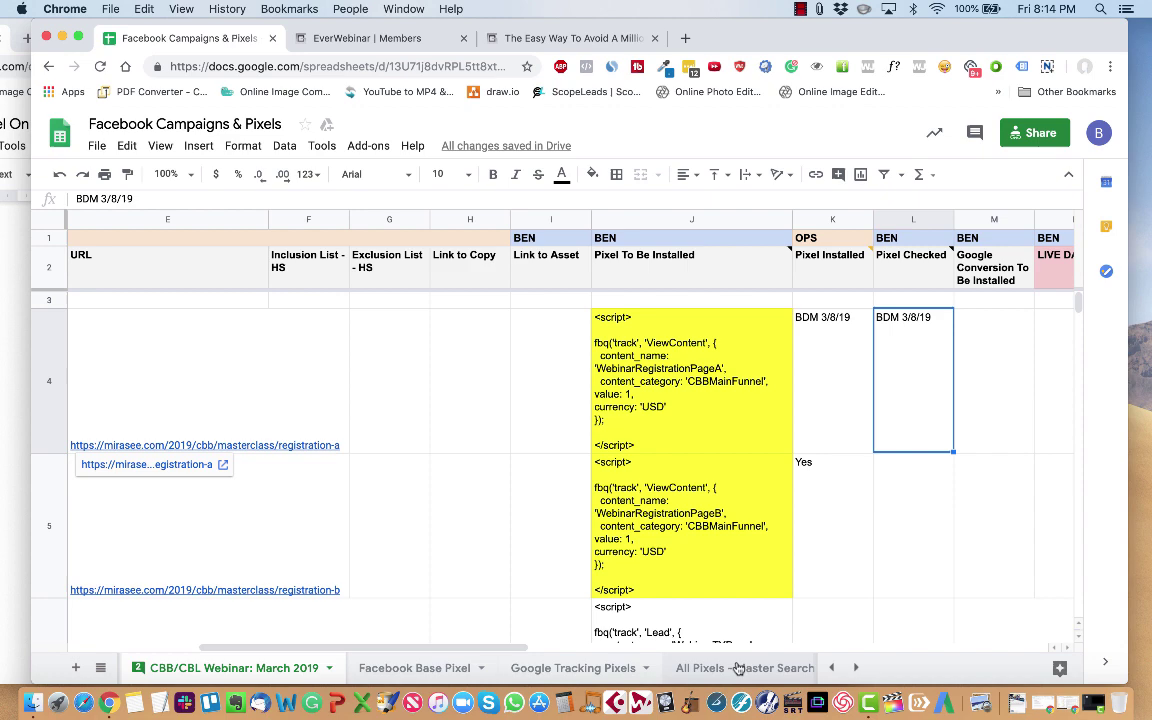
{"action": "left_click", "coordinate": [592, 668]}
{"action": "double_click", "coordinate": [422, 336]}
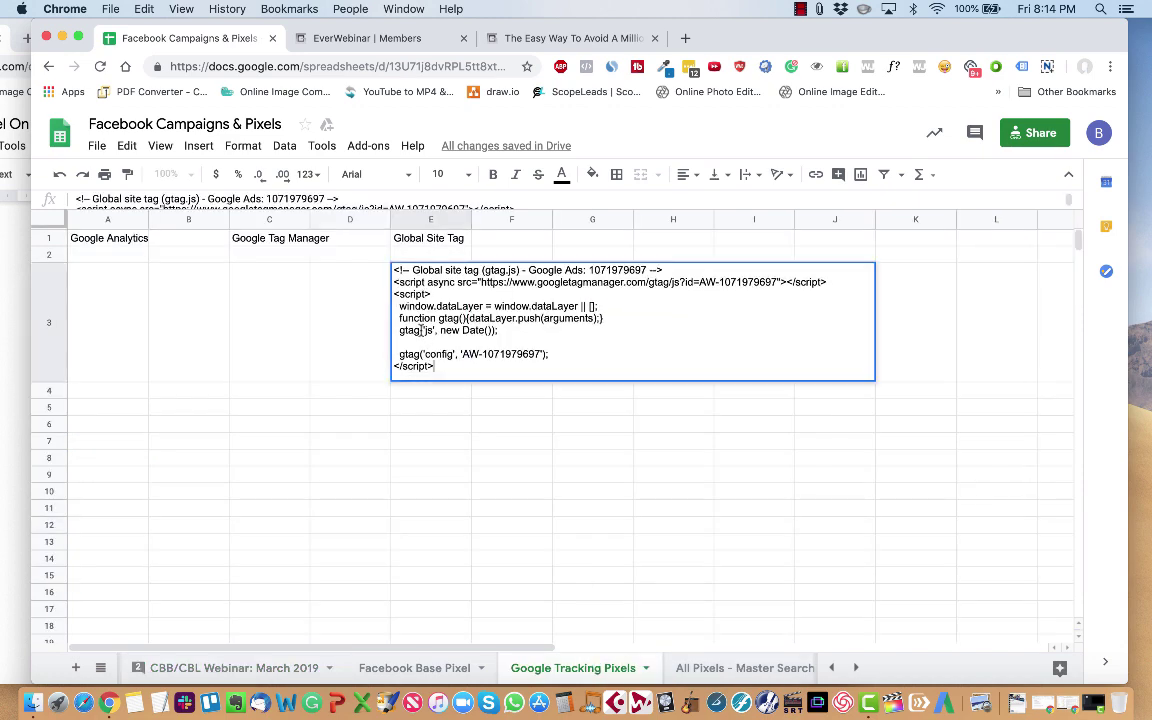
{"action": "key", "text": "super+a"}
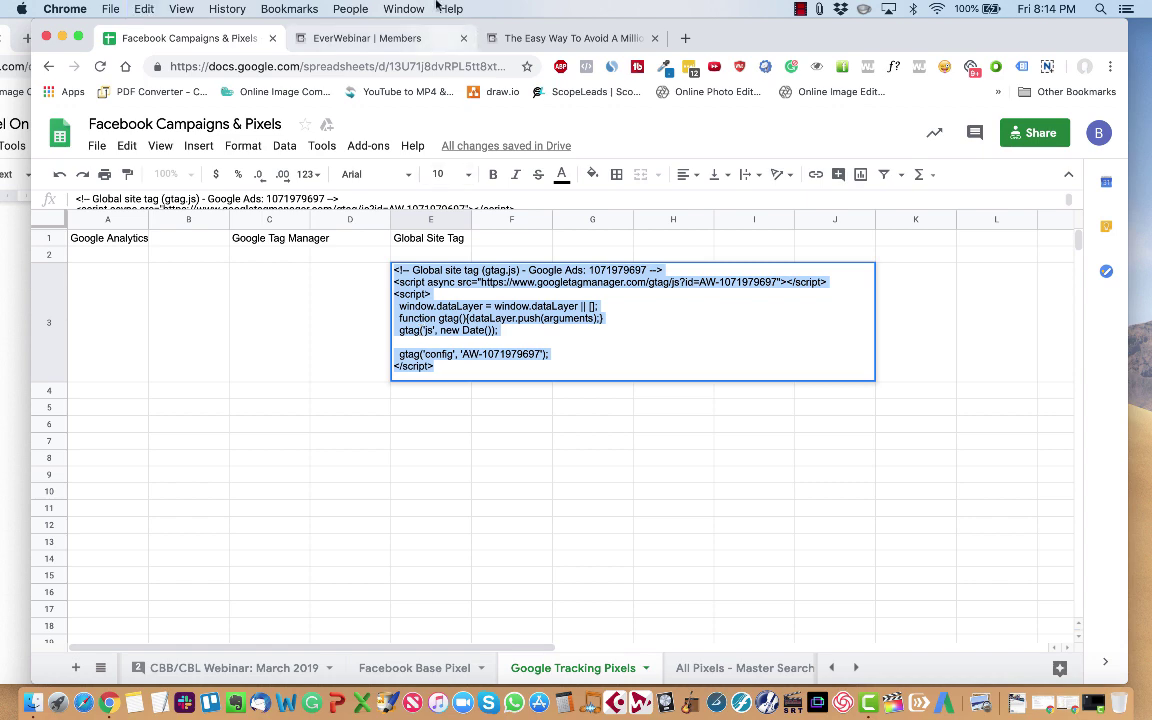
{"action": "left_click", "coordinate": [367, 38]}
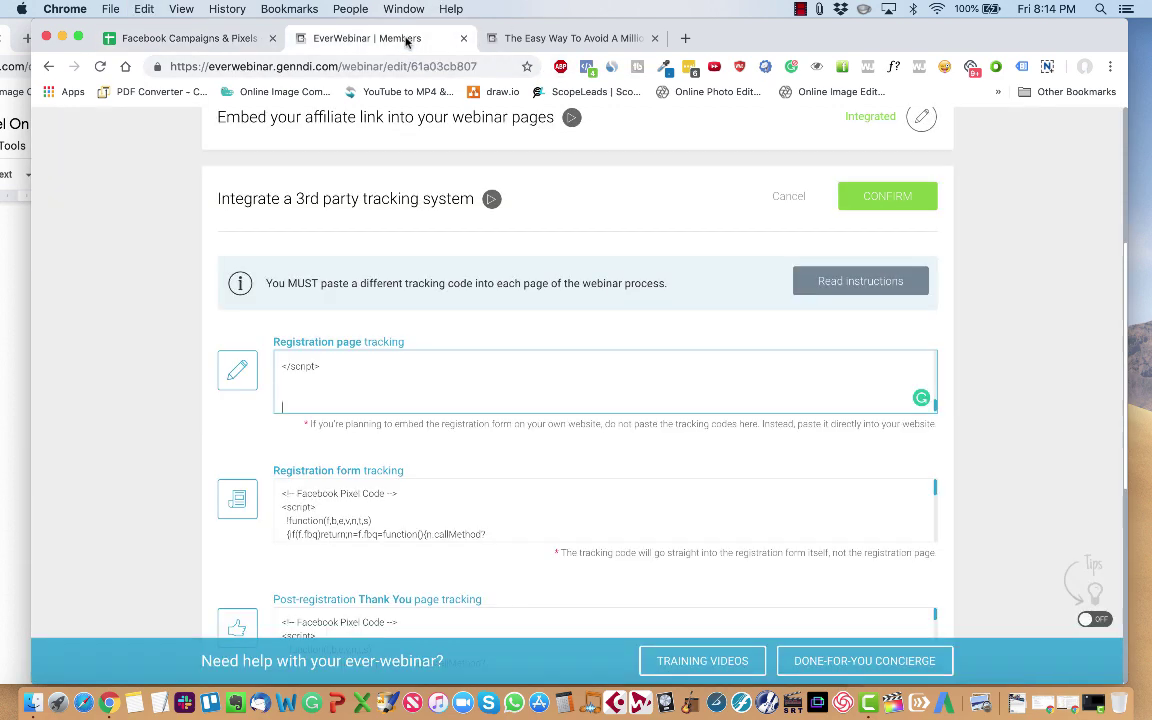
{"action": "key", "text": "BackSpace"}
{"action": "key", "text": "BackSpace"}
{"action": "key", "text": "BackSpace"}
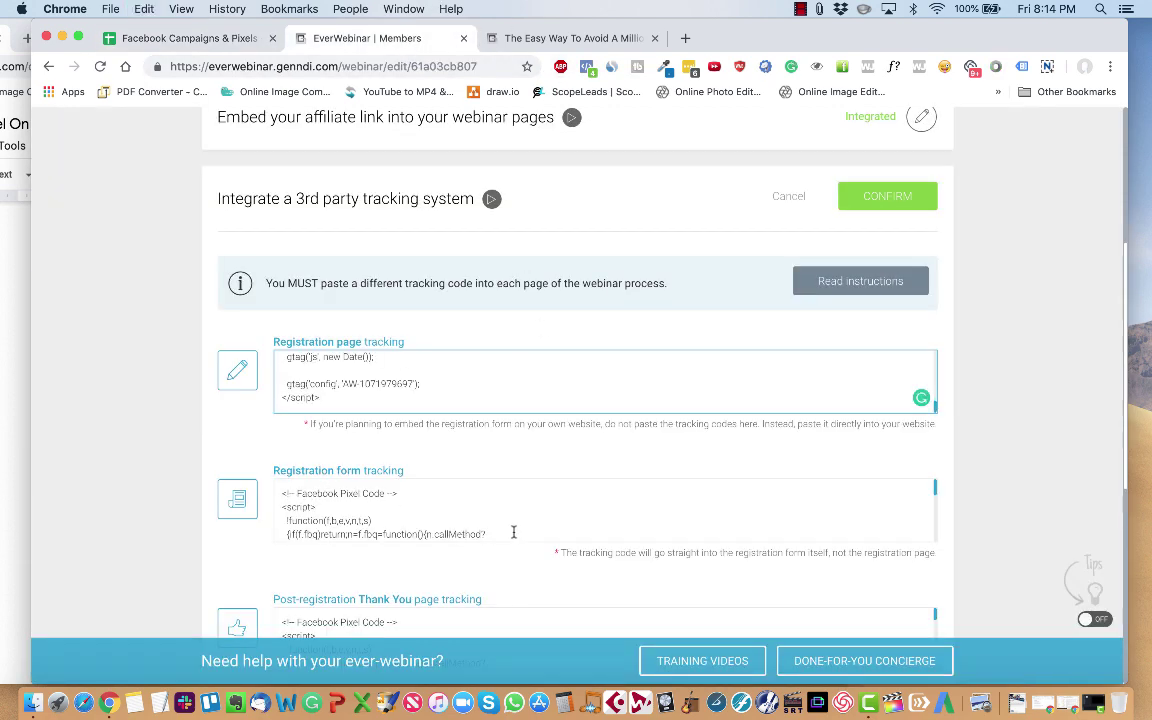
Paste the Global Site Tag below the existing code in the Registration form and Post-registration Thank You page tracking.
{"action": "left_click", "coordinate": [513, 532]}
{"action": "key", "text": "Return"}
{"action": "key", "text": "Return"}
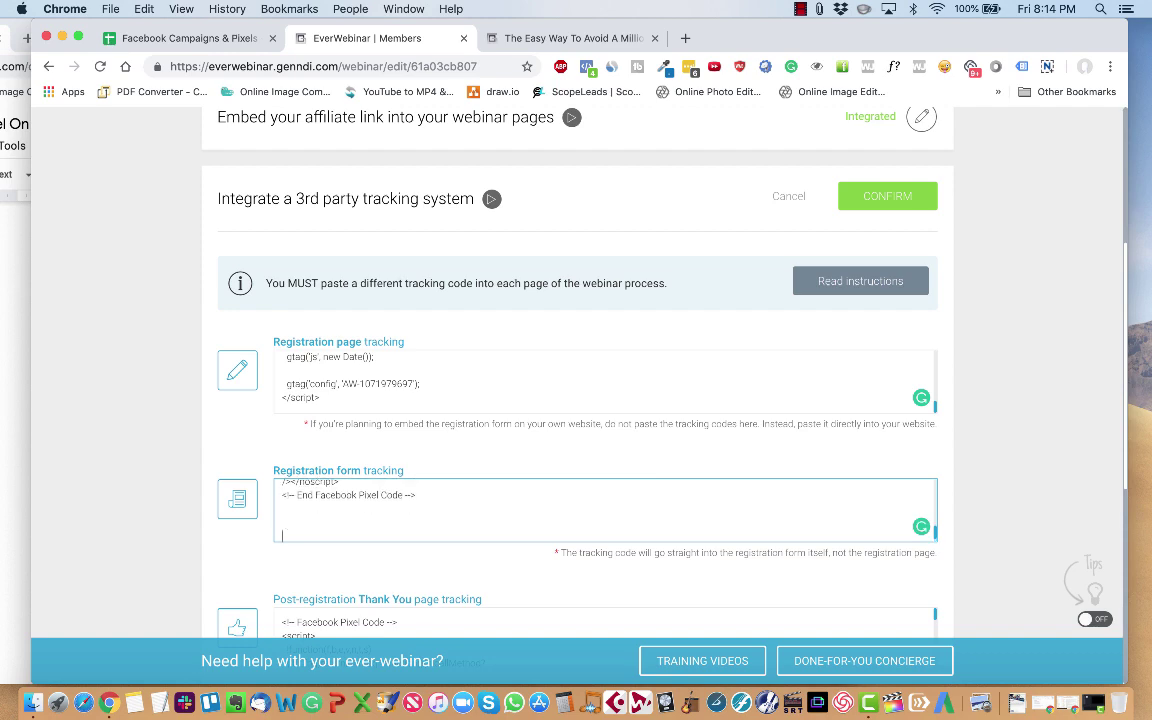
{"action": "key", "text": "ctrl+v"}
{"action": "scroll", "coordinate": [360, 586], "scroll_direction": "down", "scroll_amount": 3}
{"action": "left_click", "coordinate": [458, 476]}
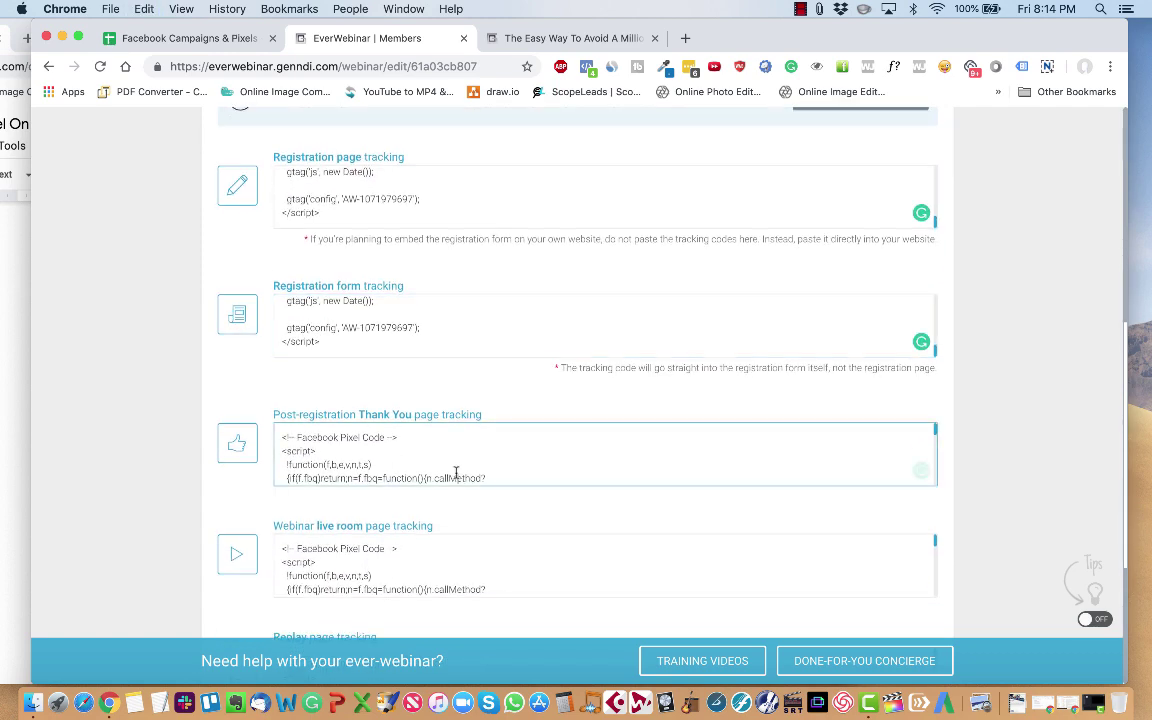
{"action": "key", "text": "ctrl+v"}
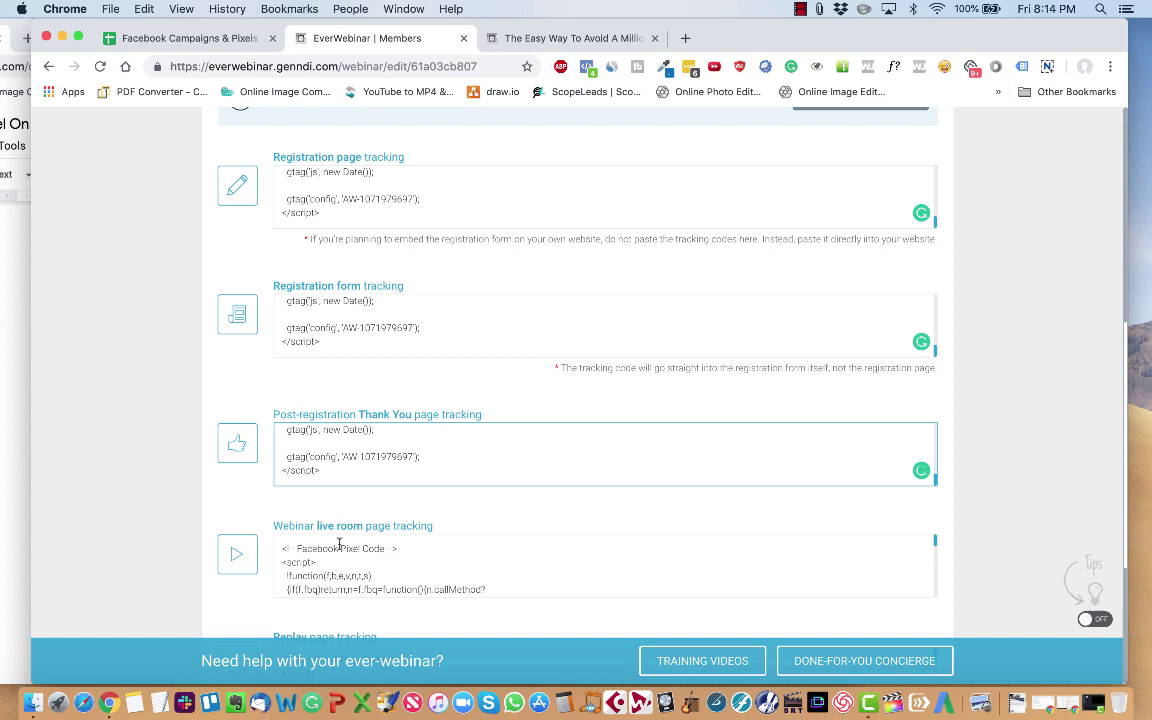
Paste the Global Site Tag below the Facebook Pixel code in the Webinar live room page tracking.
{"action": "left_click", "coordinate": [342, 545]}
{"action": "key", "text": "ctrl+v"}
{"action": "key", "text": "Return"}
{"action": "key", "text": "Return"}
{"action": "key", "text": "ctrl+v"}
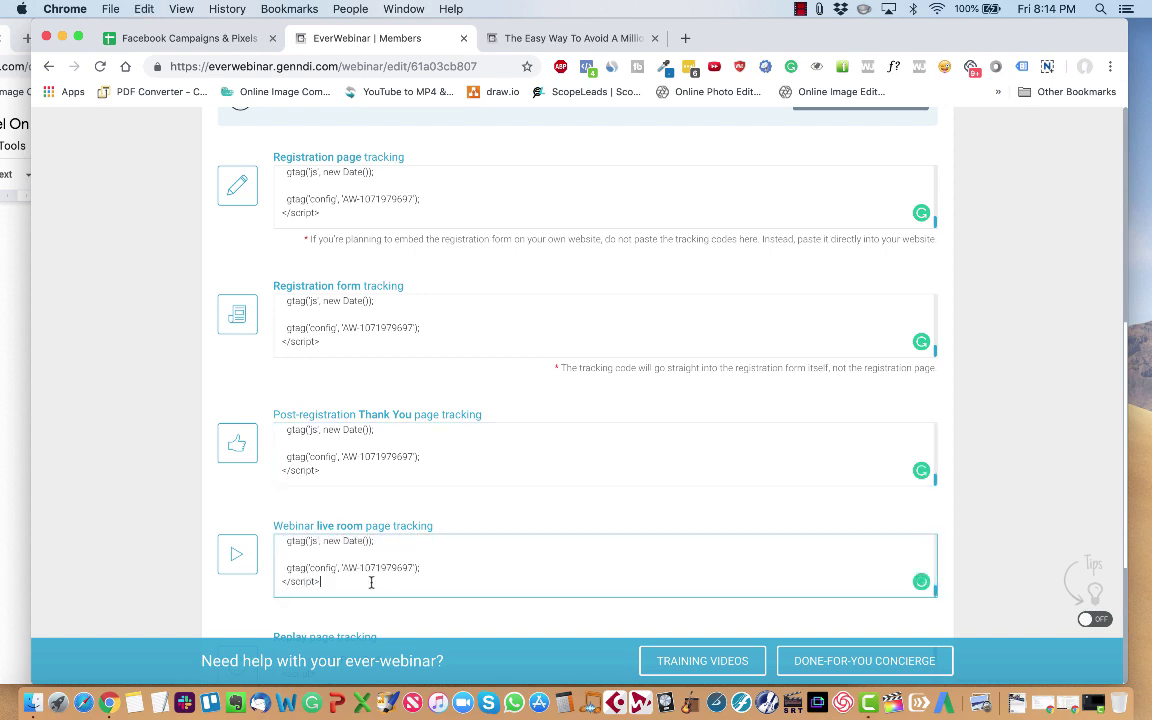
Paste the Global Site Tag two lines below the Facebook Pixel code in the Replay page tracking and review where it begins.
{"action": "scroll", "coordinate": [387, 560], "scroll_direction": "down", "scroll_amount": 3}
{"action": "left_click", "coordinate": [445, 405]}
{"action": "key", "text": "Return"}
{"action": "key", "text": "Return"}
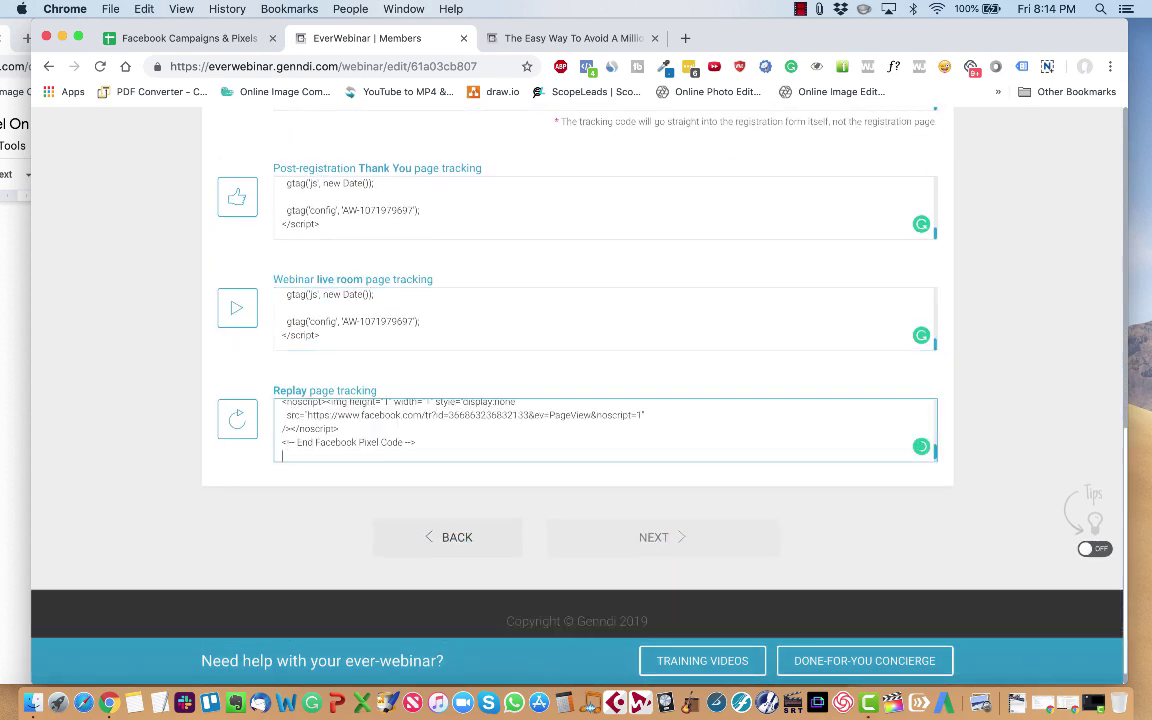
{"action": "key", "text": "ctrl+v"}
{"action": "key", "text": "Up"}
{"action": "key", "text": "Up"}
{"action": "key", "text": "Up"}
{"action": "key", "text": "Up"}
{"action": "key", "text": "Up"}
{"action": "key", "text": "Up"}
{"action": "key", "text": "Up"}
{"action": "key", "text": "Up"}
{"action": "key", "text": "Up"}
{"action": "key", "text": "Up"}
{"action": "key", "text": "Up"}
{"action": "key", "text": "Up"}
{"action": "key", "text": "Up"}
{"action": "key", "text": "Up"}
{"action": "key", "text": "Up"}
{"action": "key", "text": "Up"}
{"action": "key", "text": "Up"}
{"action": "key", "text": "Up"}
{"action": "key", "text": "Up"}
{"action": "key", "text": "Up"}
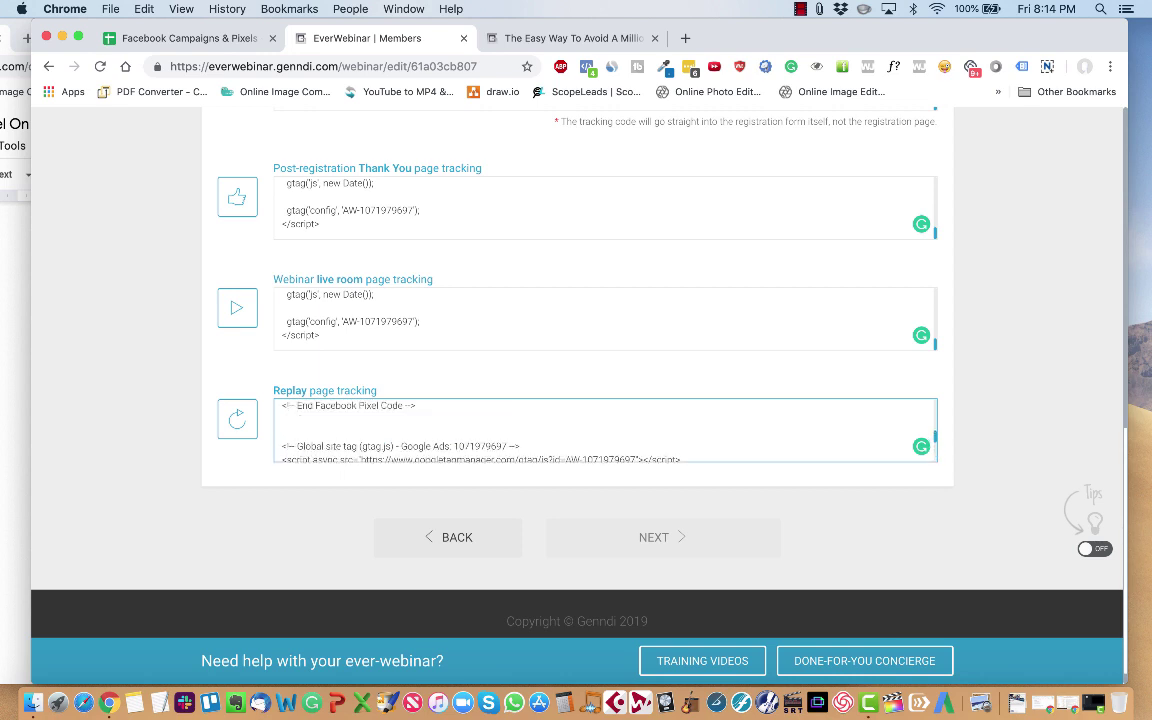
Look through the CBB/CBL Webinar: March 2019 and CBB/PLC Funnel: 2019 sheets for the Google conversion column.
{"action": "left_click", "coordinate": [195, 36]}
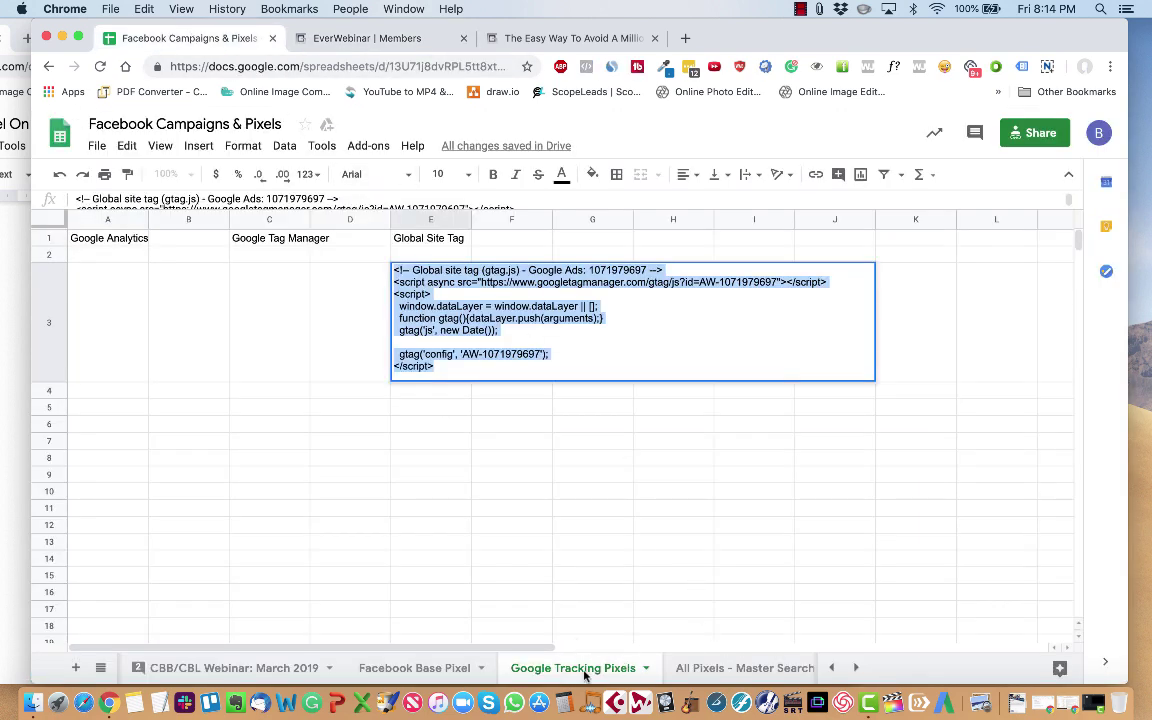
{"action": "left_click", "coordinate": [229, 668]}
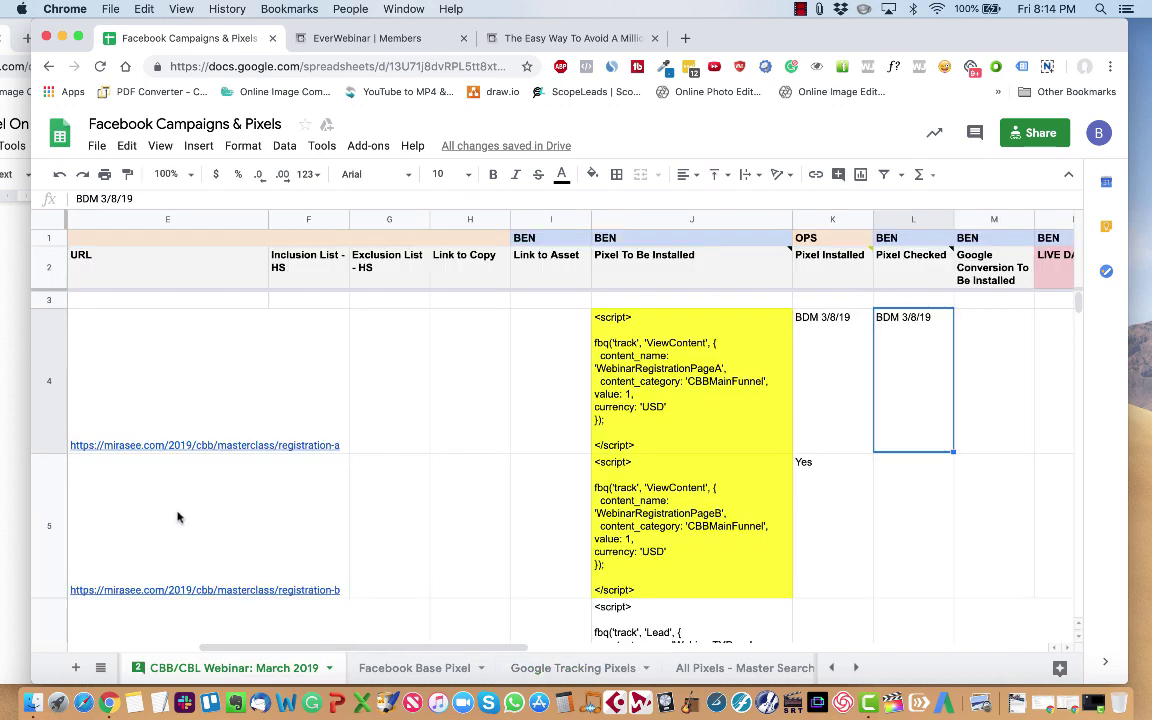
{"action": "scroll", "coordinate": [550, 421], "scroll_direction": "right", "scroll_amount": 5}
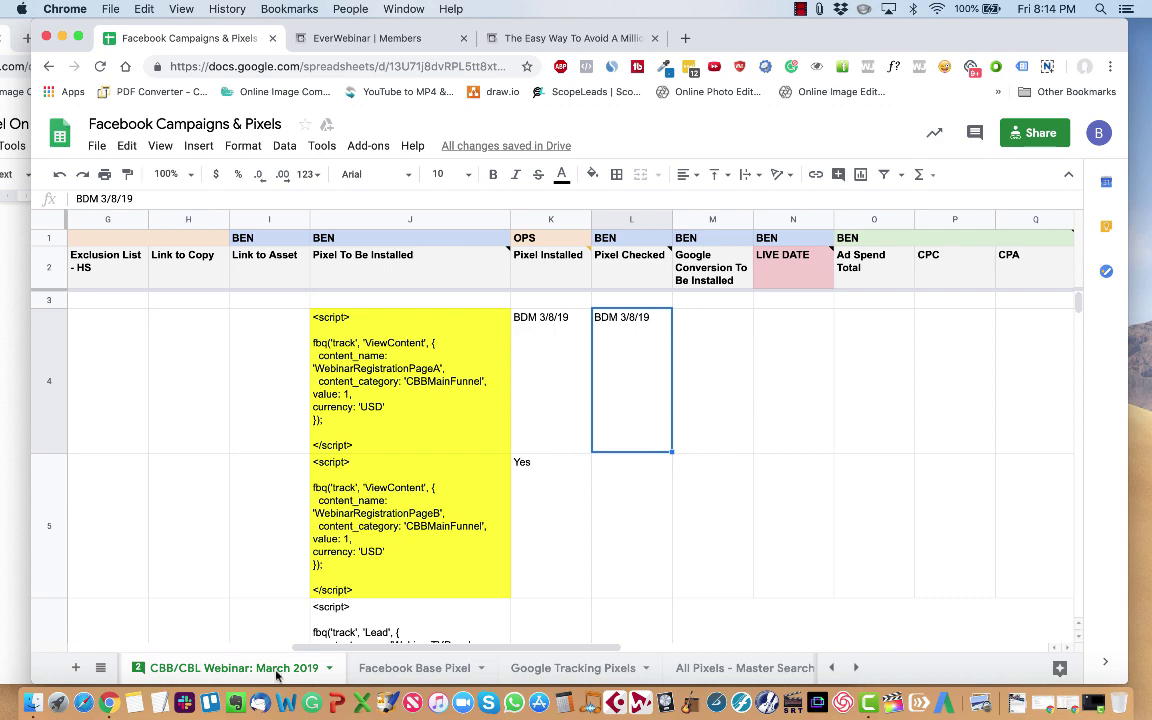
{"action": "scroll", "coordinate": [278, 676], "scroll_direction": "left", "scroll_amount": 3}
{"action": "left_click", "coordinate": [215, 668]}
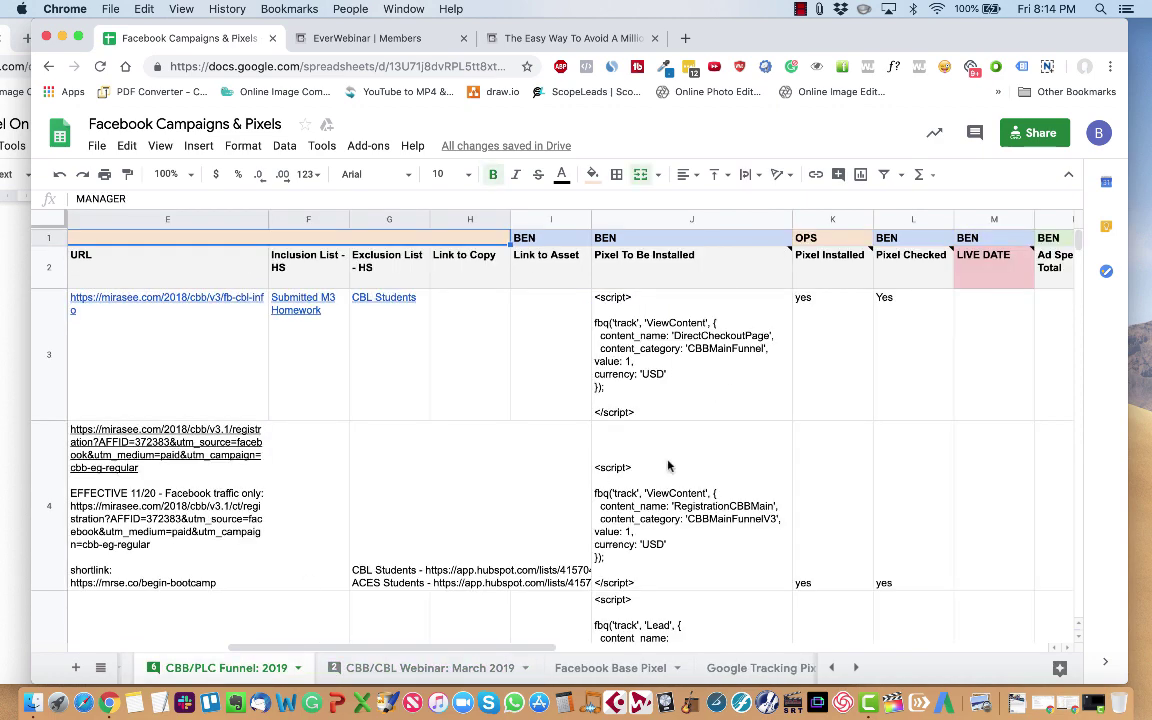
{"action": "scroll", "coordinate": [669, 466], "scroll_direction": "right", "scroll_amount": 4}
{"action": "scroll", "coordinate": [669, 466], "scroll_direction": "left", "scroll_amount": 4}
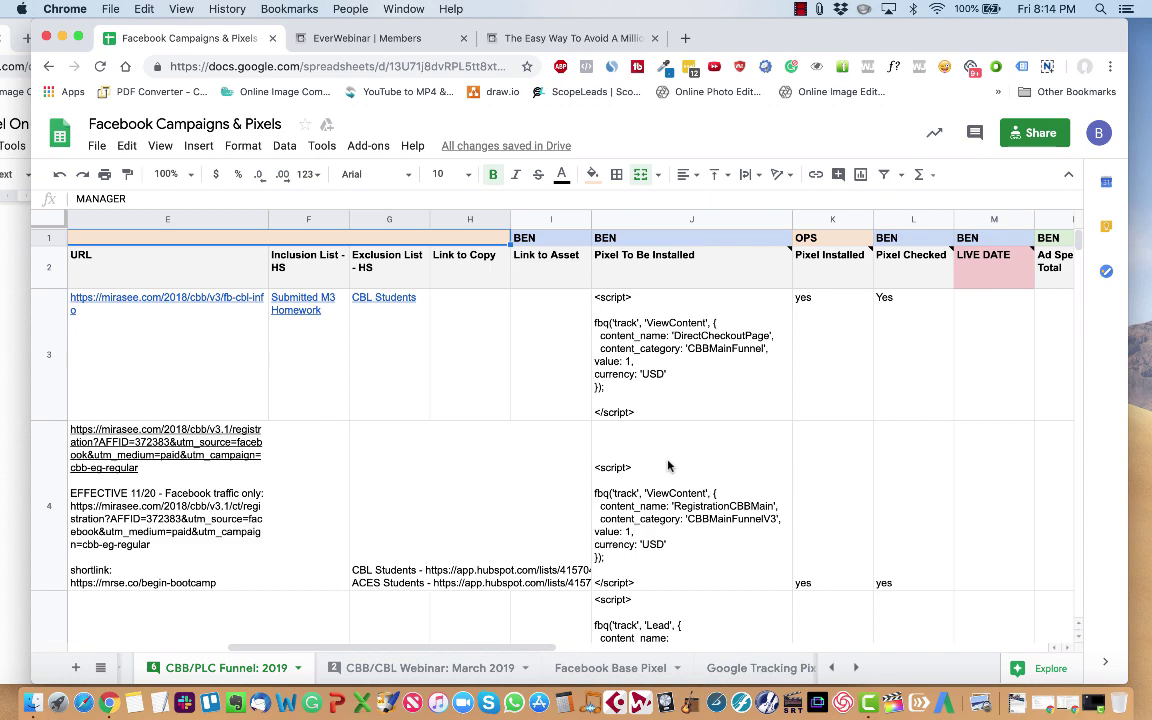
{"action": "scroll", "coordinate": [669, 466], "scroll_direction": "right", "scroll_amount": 3}
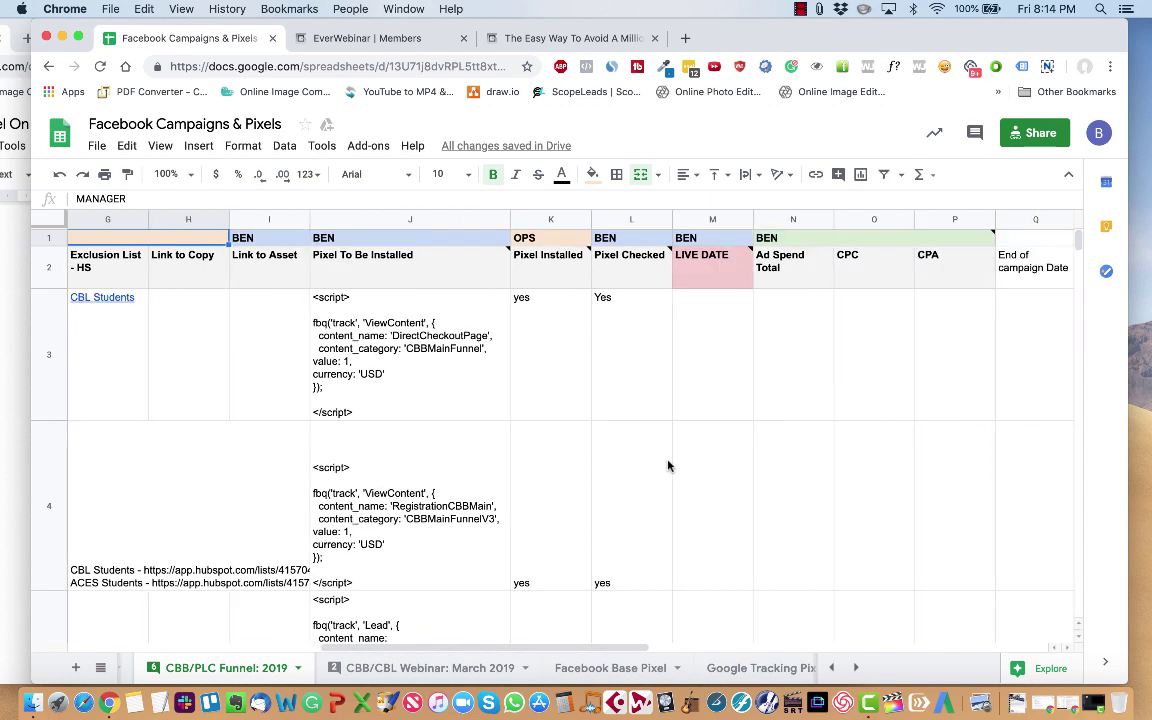
Copy the Google conversion event snippet from the Webinar TY Page row of the CBB/CBL Webinar: March 2019 sheet.
{"action": "left_click", "coordinate": [372, 668]}
{"action": "scroll", "coordinate": [669, 451], "scroll_direction": "down", "scroll_amount": 3}
{"action": "scroll", "coordinate": [675, 449], "scroll_direction": "right", "scroll_amount": 2}
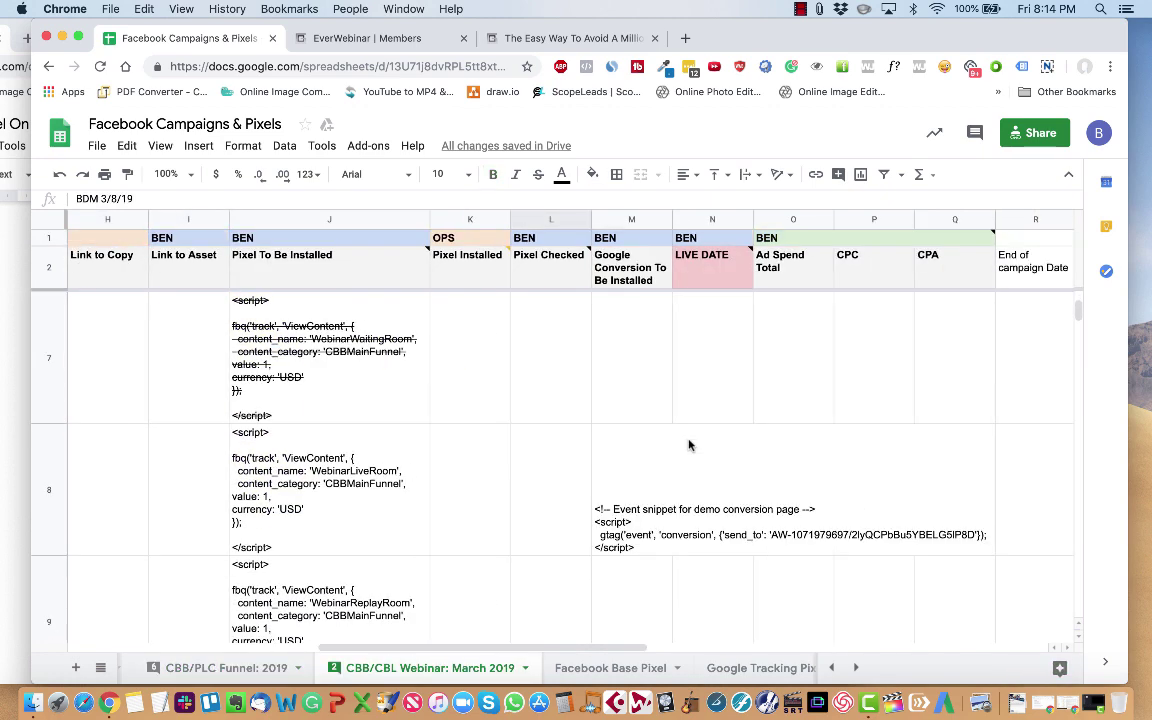
{"action": "left_click", "coordinate": [633, 518]}
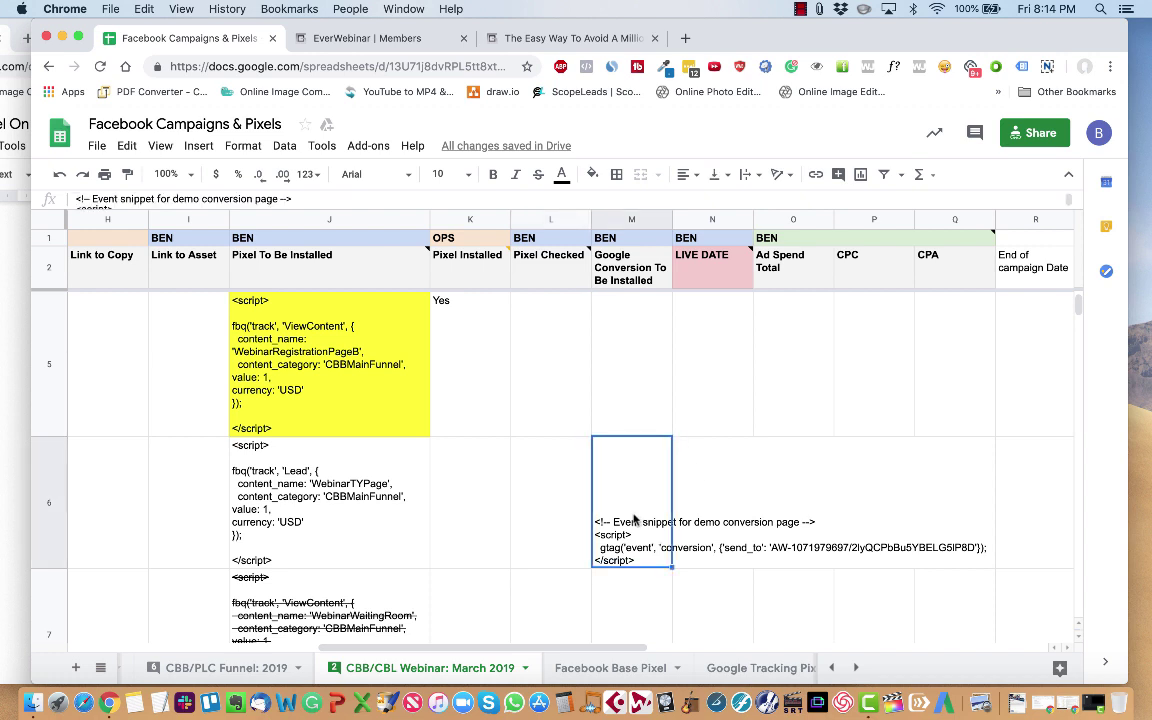
{"action": "key", "text": "super+c"}
{"action": "scroll", "coordinate": [370, 436], "scroll_direction": "left", "scroll_amount": 10}
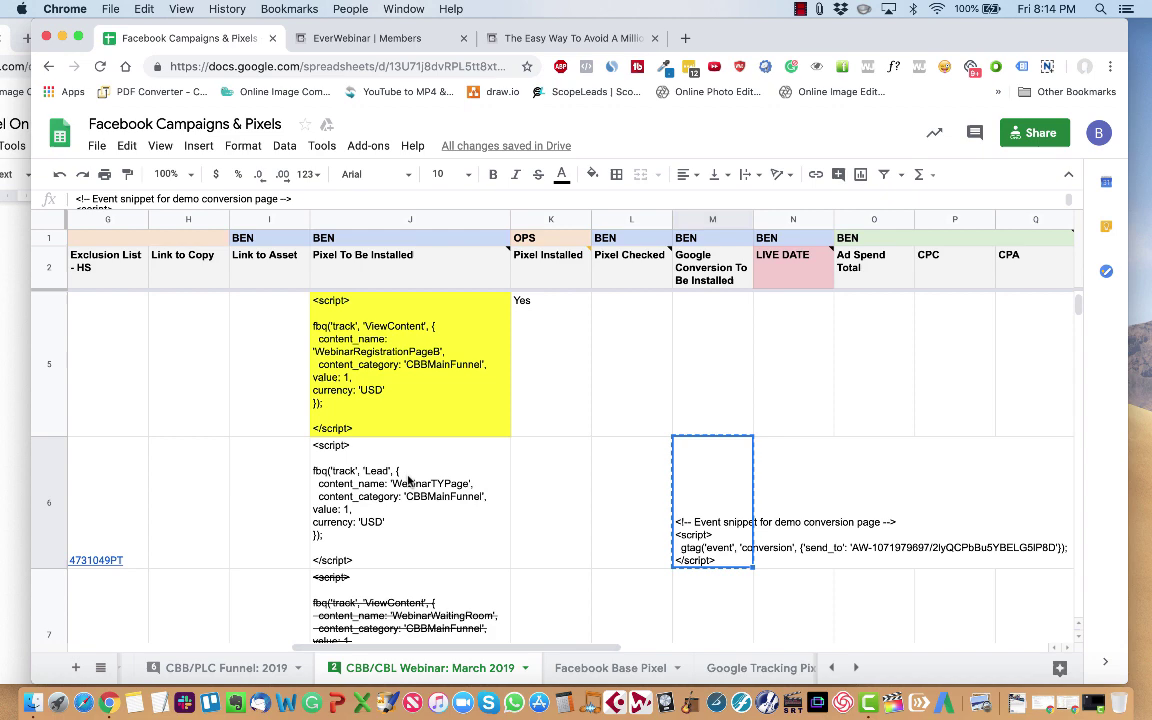
{"action": "left_click", "coordinate": [36, 455]}
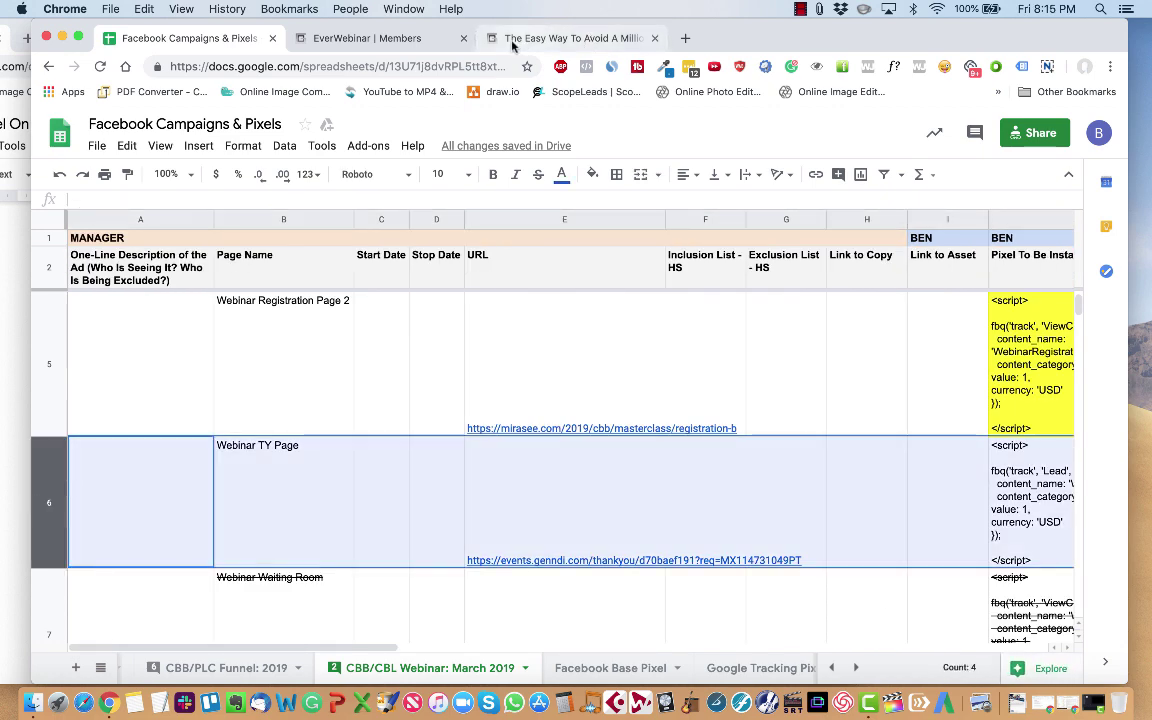
Paste the event snippet at the end of the Post-registration Thank You page tracking in EverWebinar and delete its leading quotation mark.
{"action": "left_click", "coordinate": [575, 38]}
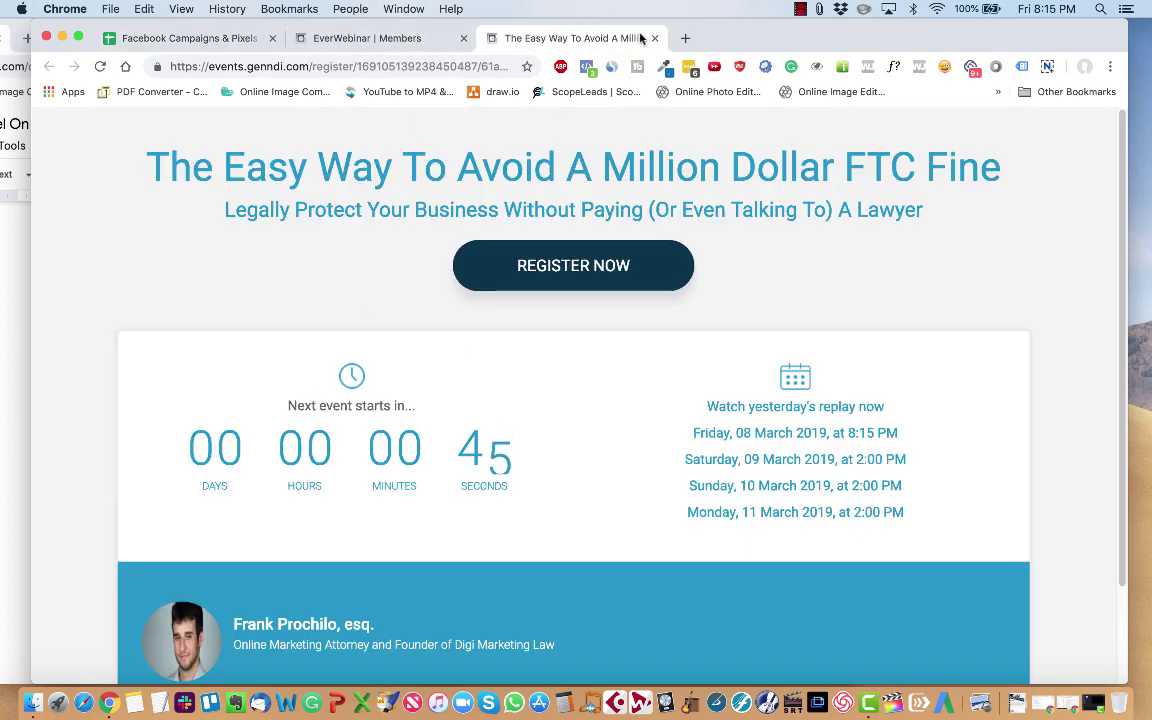
{"action": "left_click", "coordinate": [410, 37]}
{"action": "scroll", "coordinate": [363, 363], "scroll_direction": "up", "scroll_amount": 7}
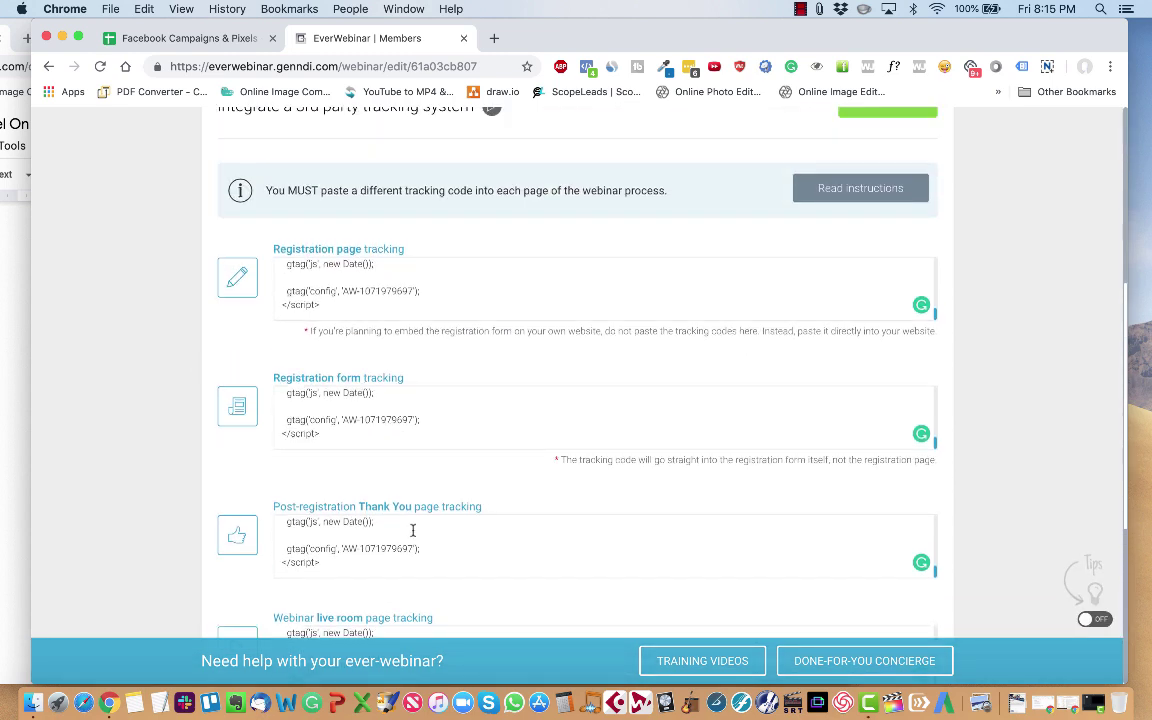
{"action": "left_click", "coordinate": [352, 567]}
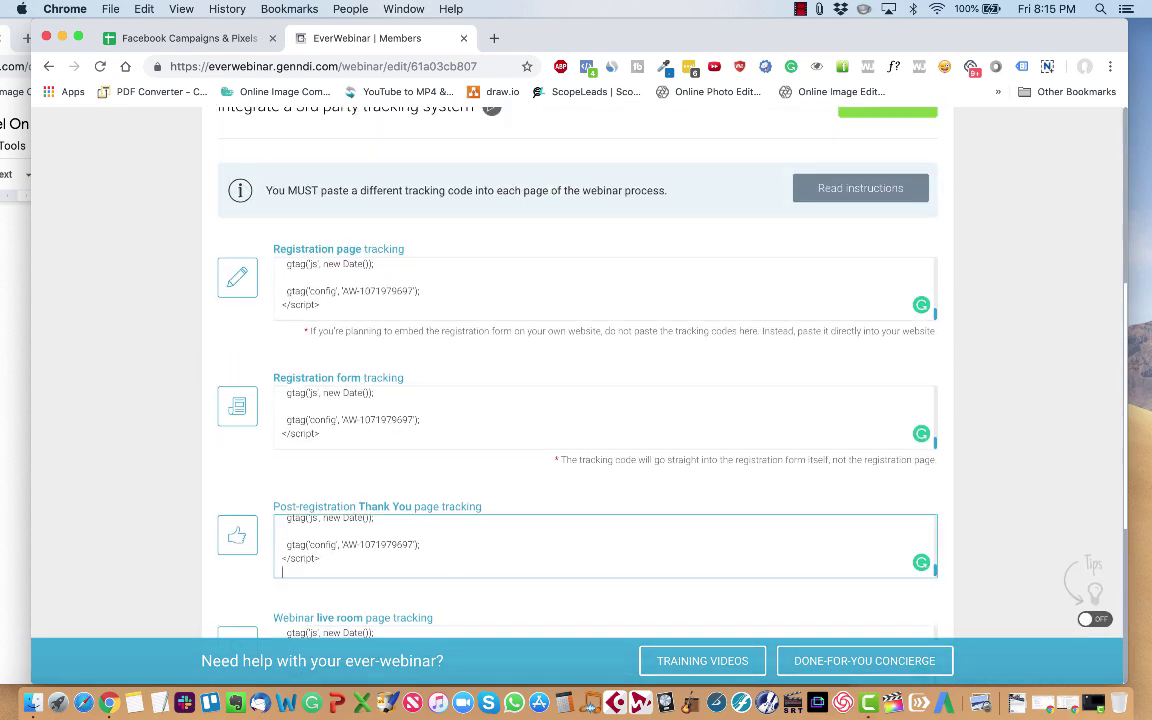
{"action": "key", "text": "super+v"}
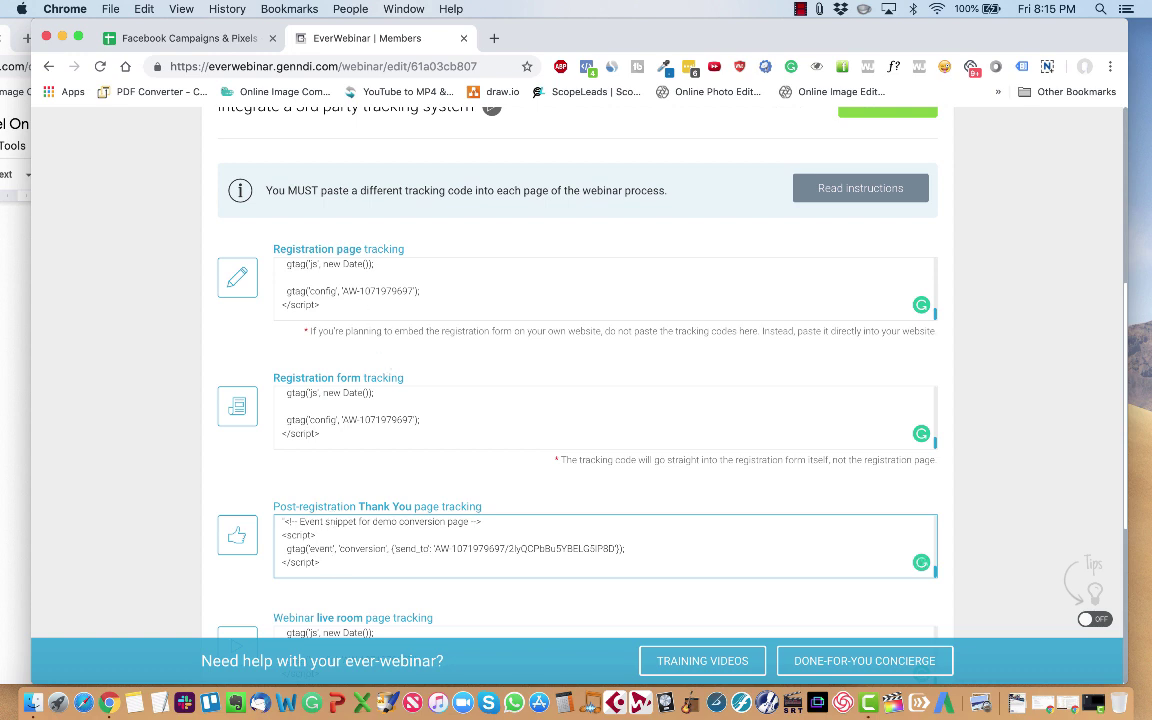
{"action": "left_click", "coordinate": [285, 521]}
{"action": "key", "text": "BackSpace"}
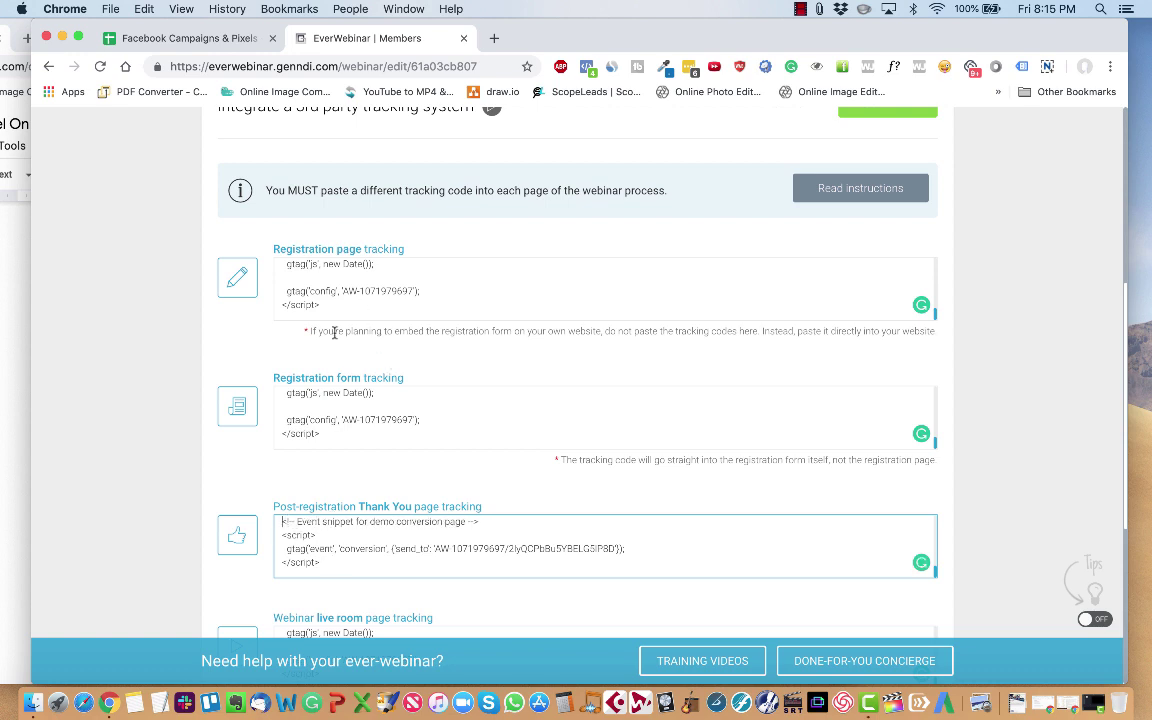
Paste the event snippet two lines below the Global Site Tag in the Registration page tracking and check where it begins.
{"action": "scroll", "coordinate": [334, 332], "scroll_direction": "up", "scroll_amount": 2}
{"action": "left_click", "coordinate": [334, 387]}
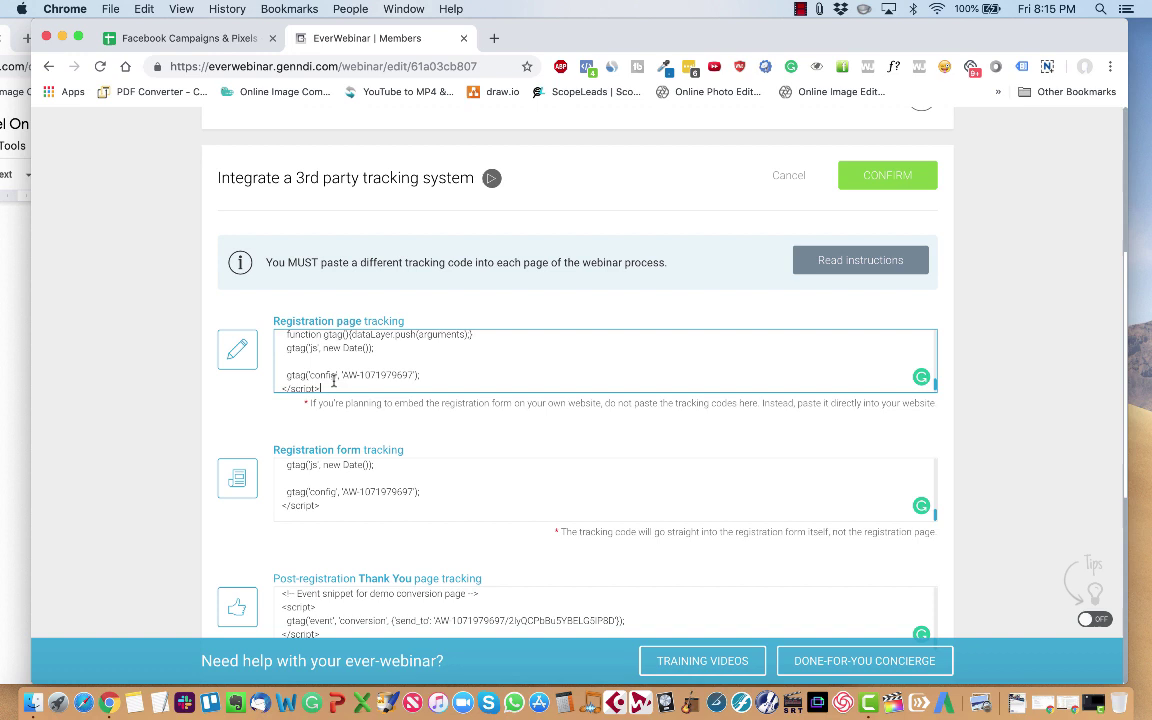
{"action": "key", "text": "Return"}
{"action": "key", "text": "Return"}
{"action": "key", "text": "super+v"}
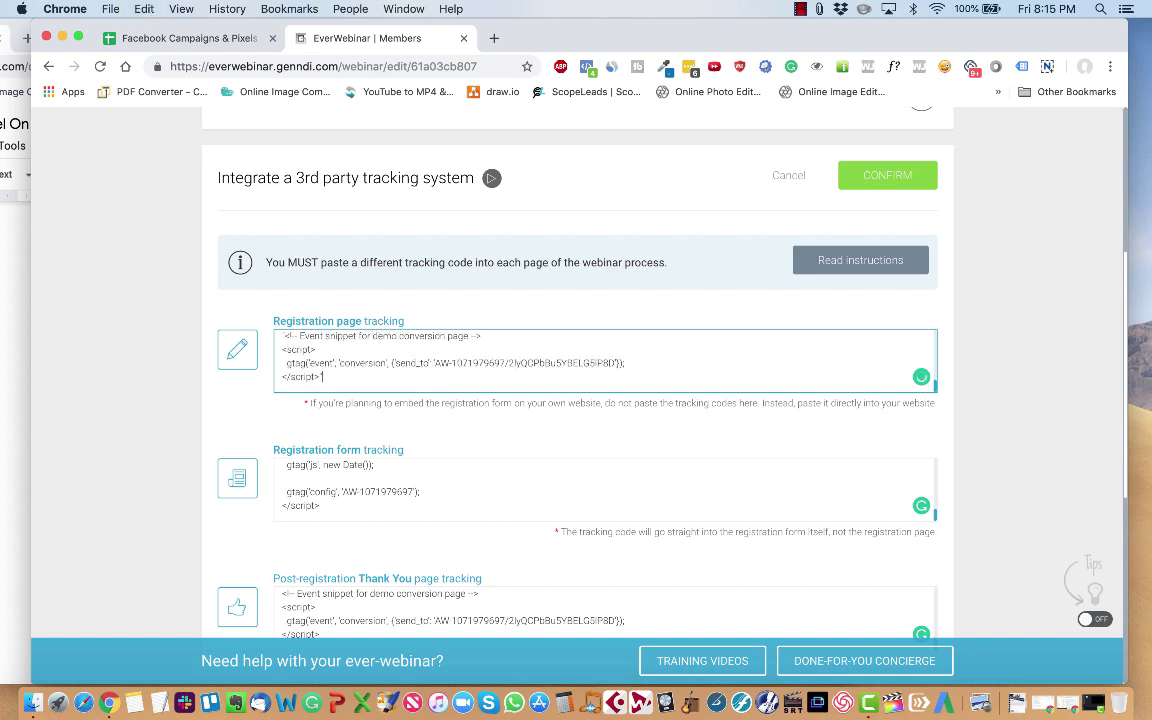
{"action": "scroll", "coordinate": [336, 358], "scroll_direction": "up", "scroll_amount": 2}
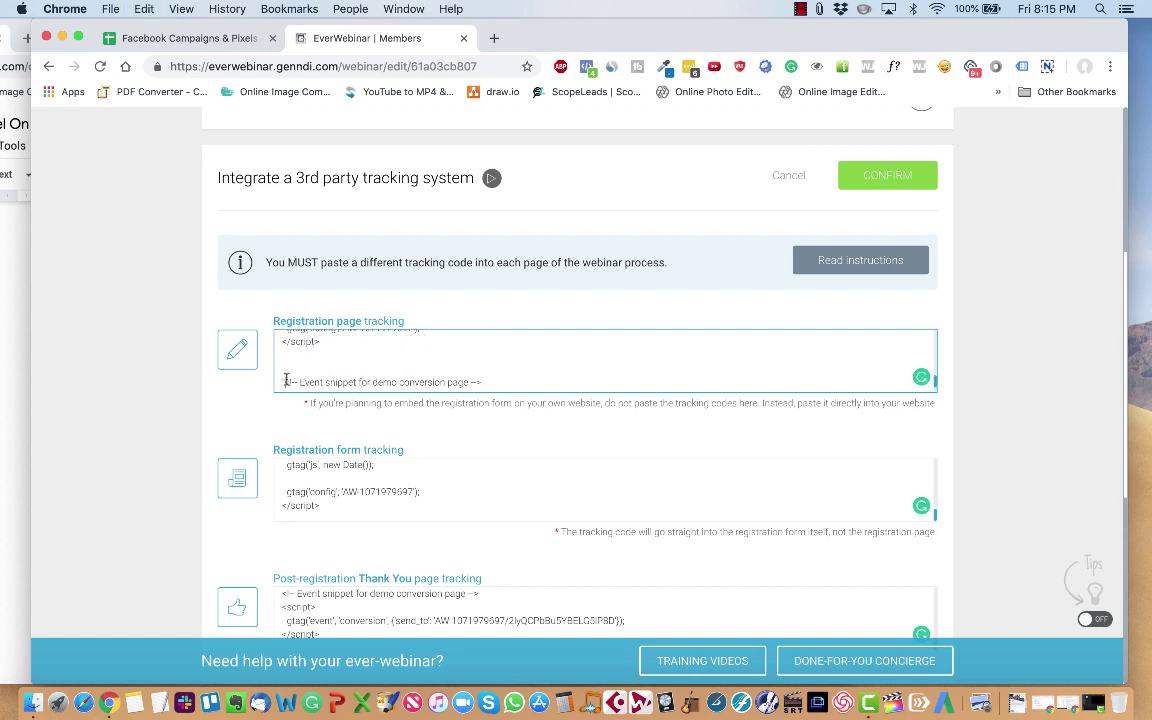
Confirm the third-party tracking codes and finish the webinar setup, returning to the main dashboard.
{"action": "left_click", "coordinate": [887, 176]}
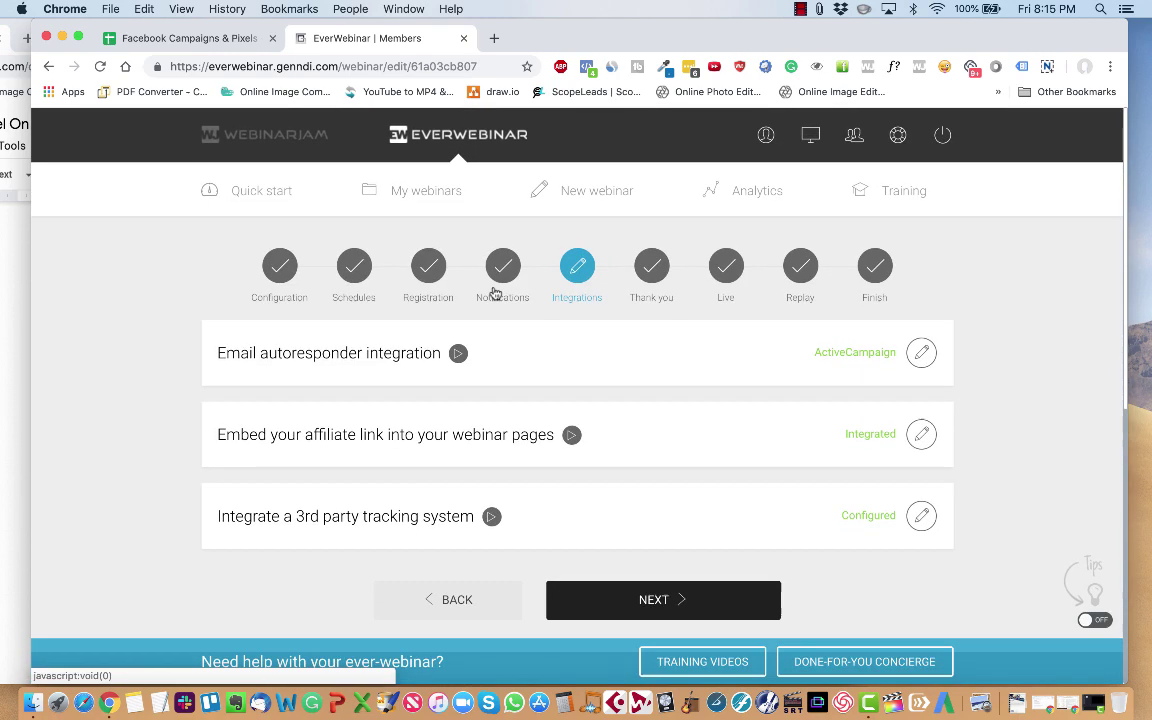
{"action": "left_click", "coordinate": [875, 262]}
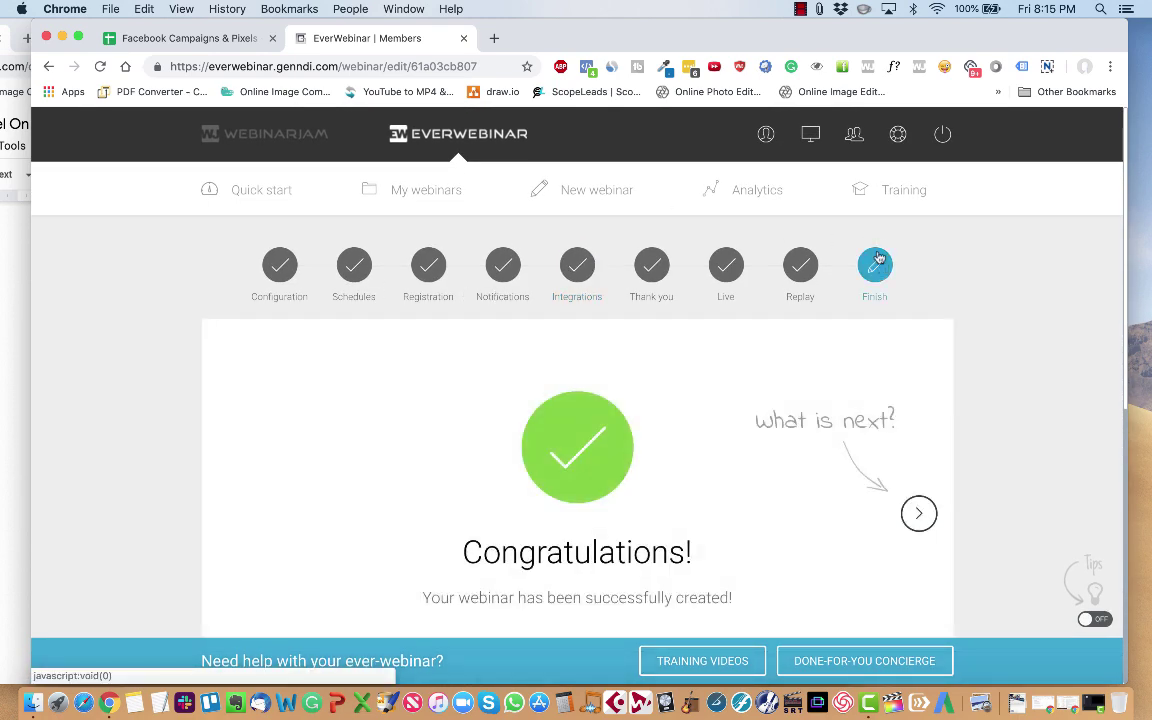
{"action": "scroll", "coordinate": [681, 440], "scroll_direction": "down", "scroll_amount": 2}
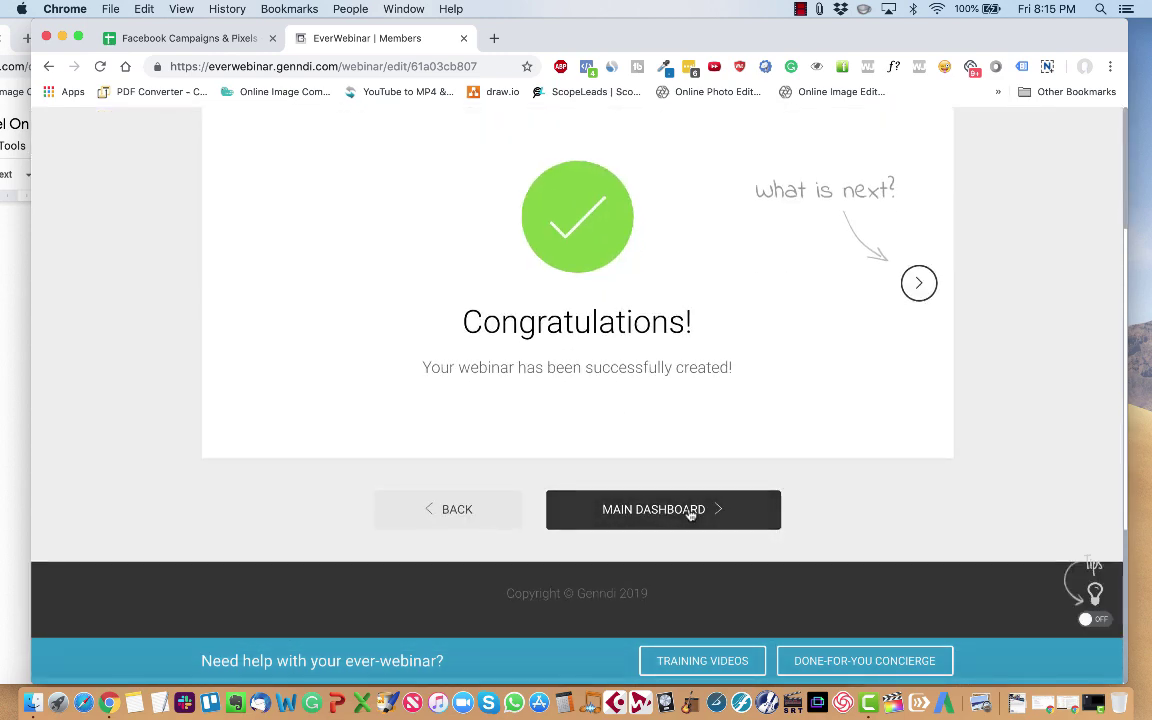
{"action": "left_click", "coordinate": [691, 511]}
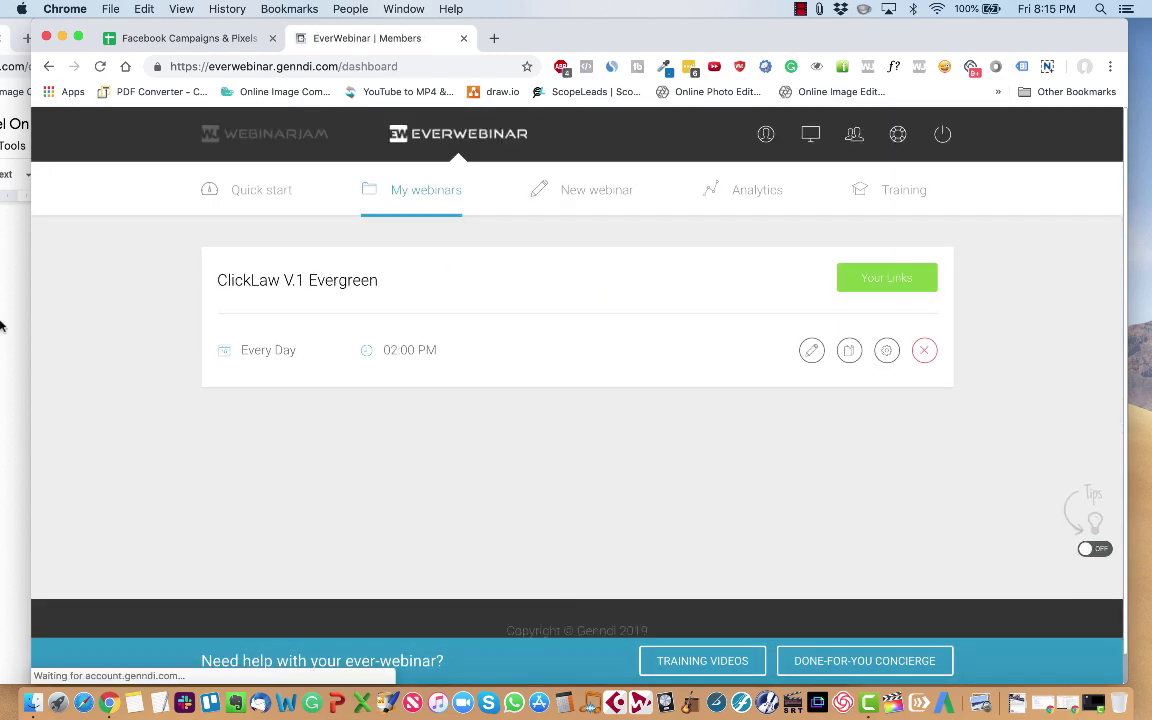
In the procedure document, end both the Google and Facebook sheet-update sub-steps with "by adding initials and date the task was completed".
{"action": "left_click", "coordinate": [5, 322]}
{"action": "left_click", "coordinate": [370, 540]}
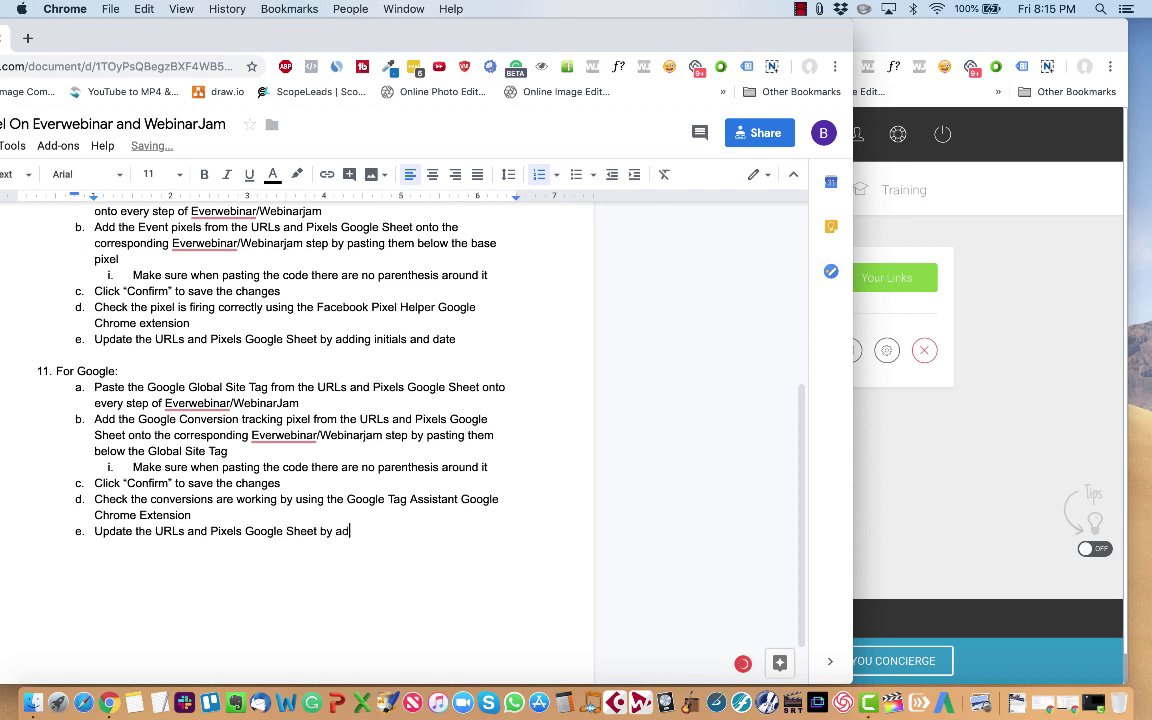
{"action": "type", "text": "by adding initials an"}
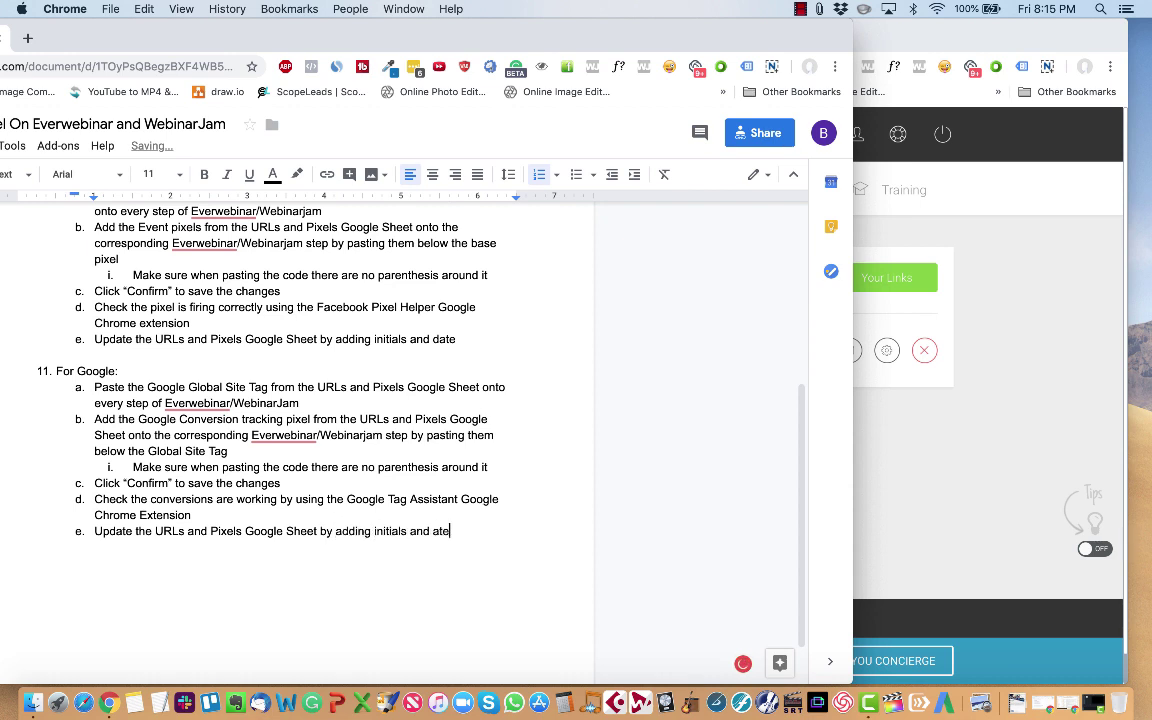
{"action": "type", "text": "d date that th"}
{"action": "type", "text": "k was completed"}
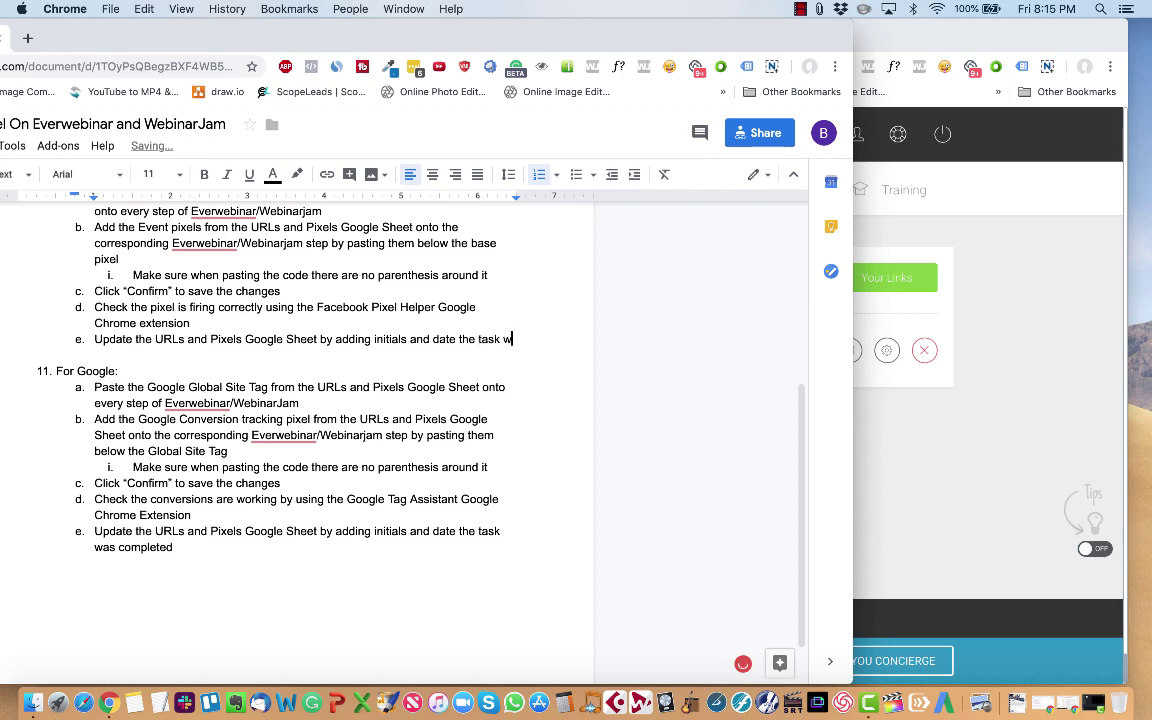
{"action": "type", "text": "as completed"}
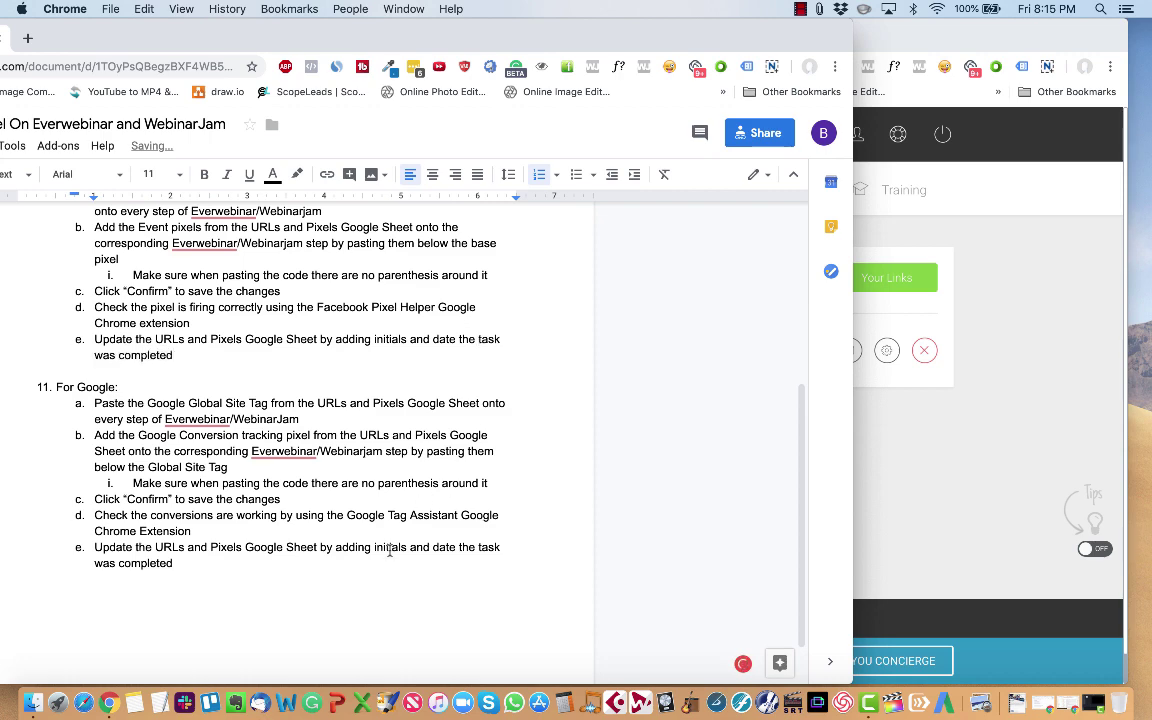
Open the registration page of ClickLaw V.1 Evergreen from its webinar links in EverWebinar.
{"action": "left_click", "coordinate": [938, 468]}
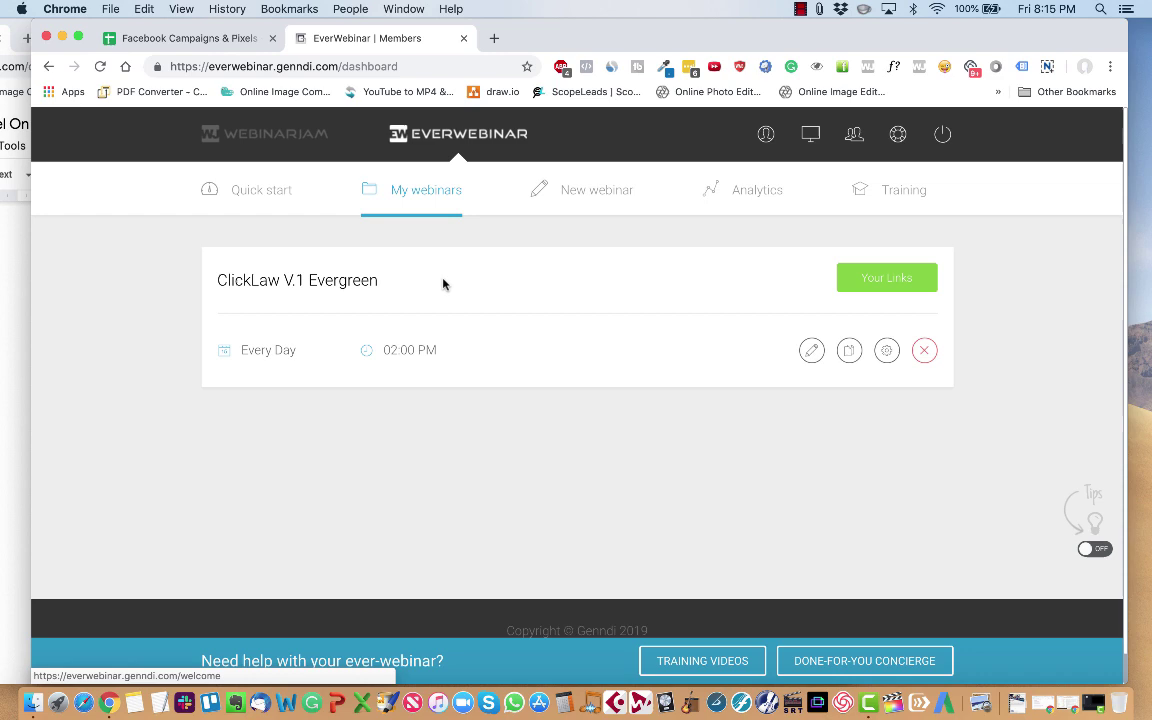
{"action": "left_click", "coordinate": [874, 277]}
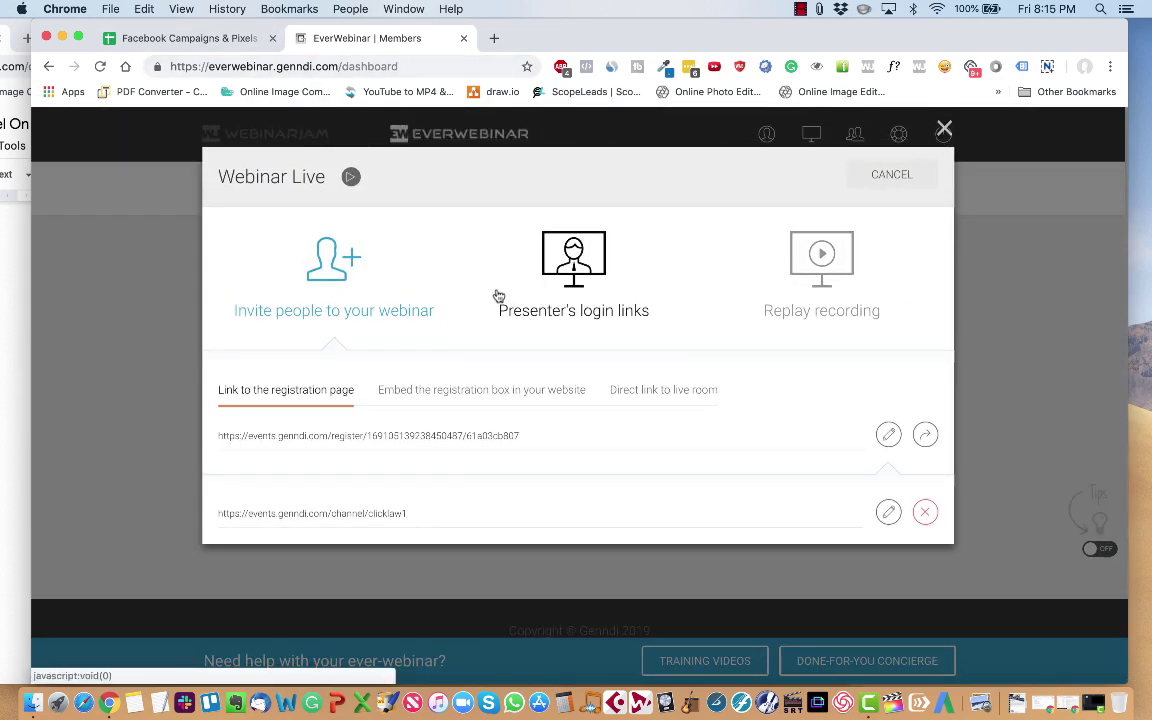
{"action": "left_click", "coordinate": [925, 434]}
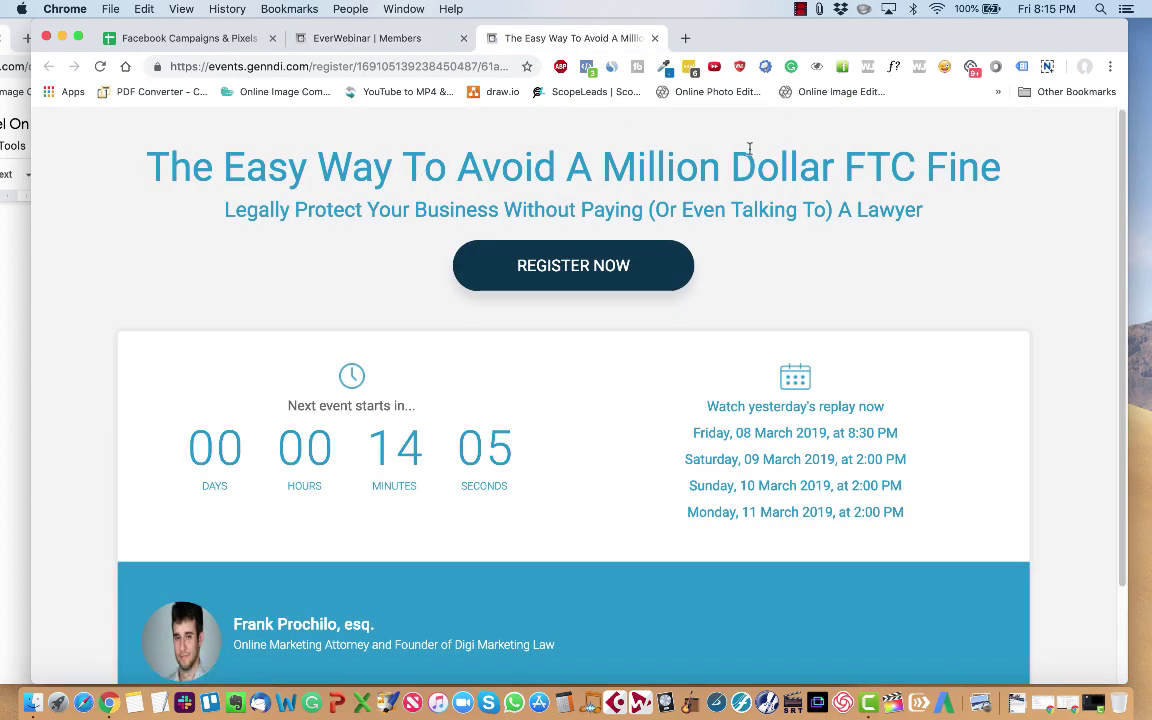
Enable Google Tag Assistant on the webinar registration page and reload the page.
{"action": "left_click", "coordinate": [1021, 67]}
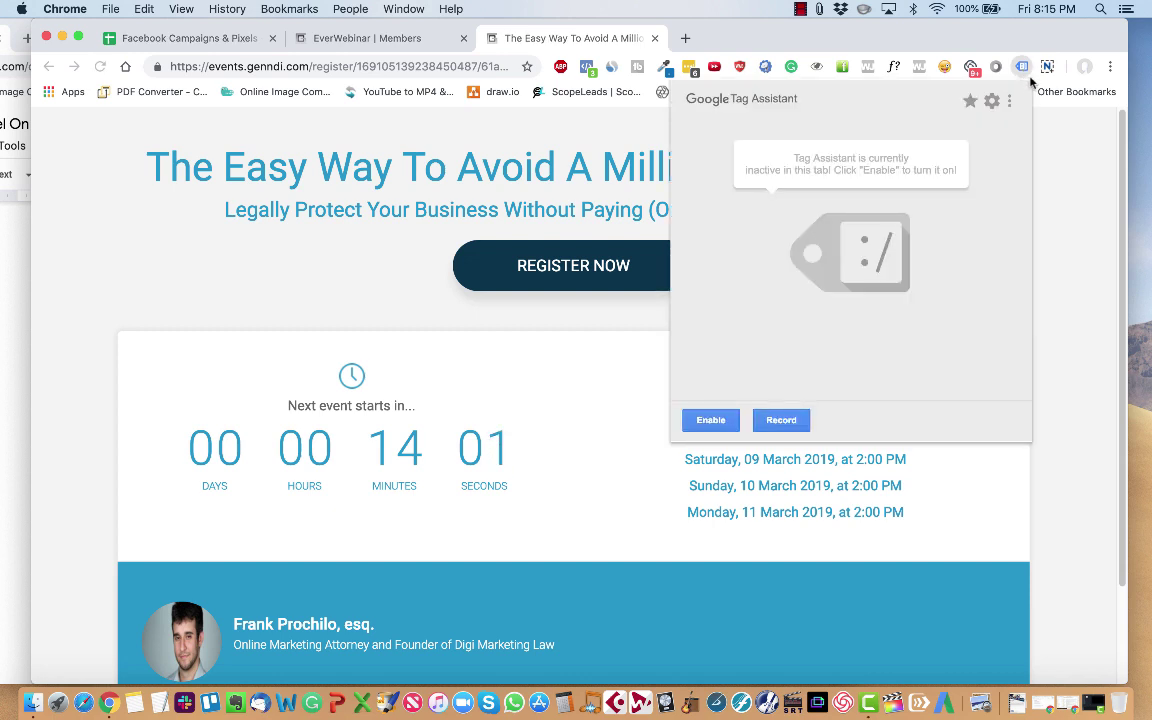
{"action": "left_click", "coordinate": [713, 422]}
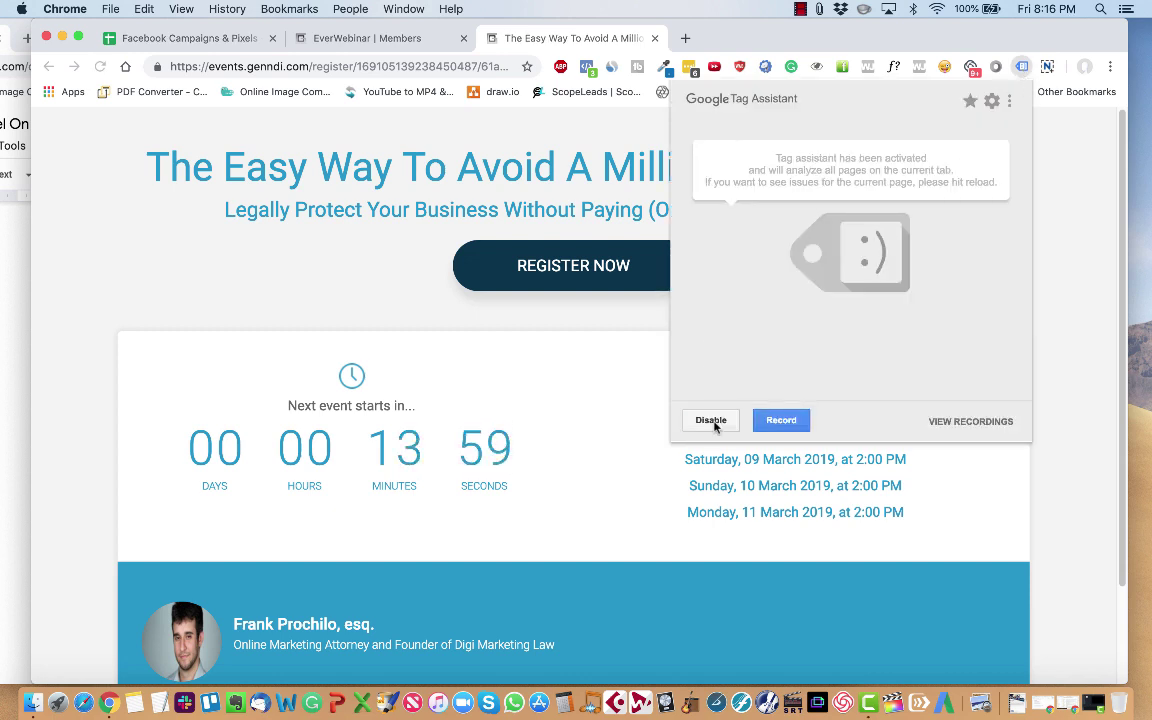
{"action": "left_click", "coordinate": [393, 60]}
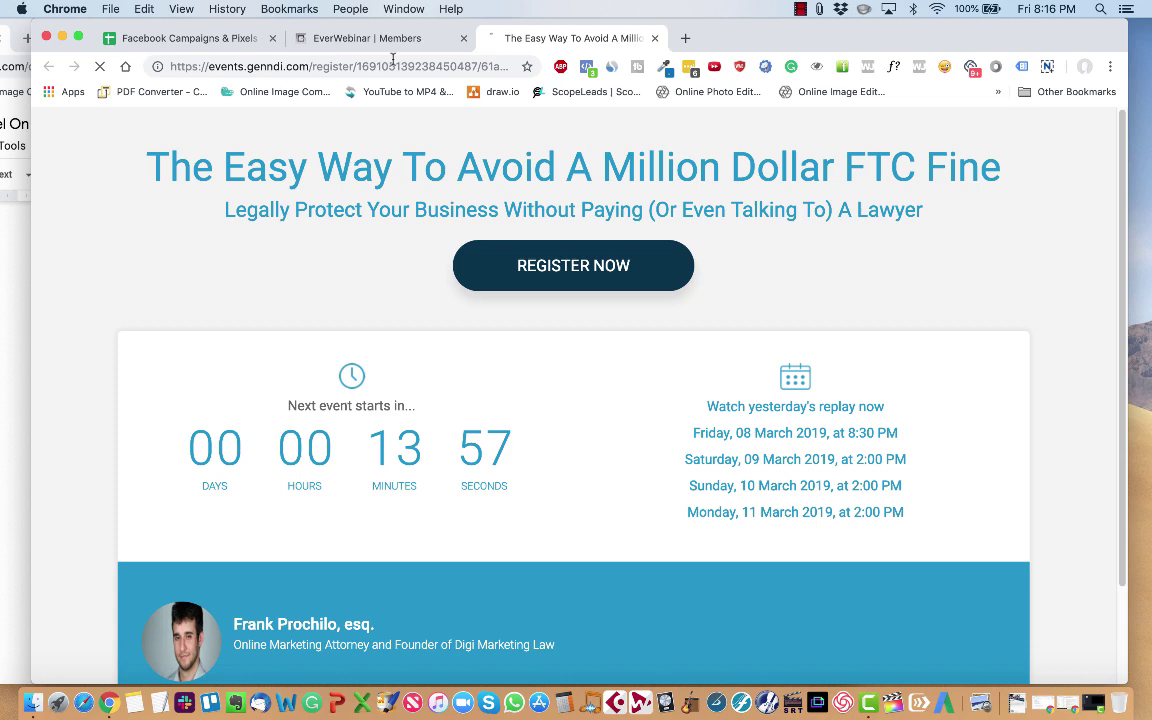
{"action": "key", "text": "Return"}
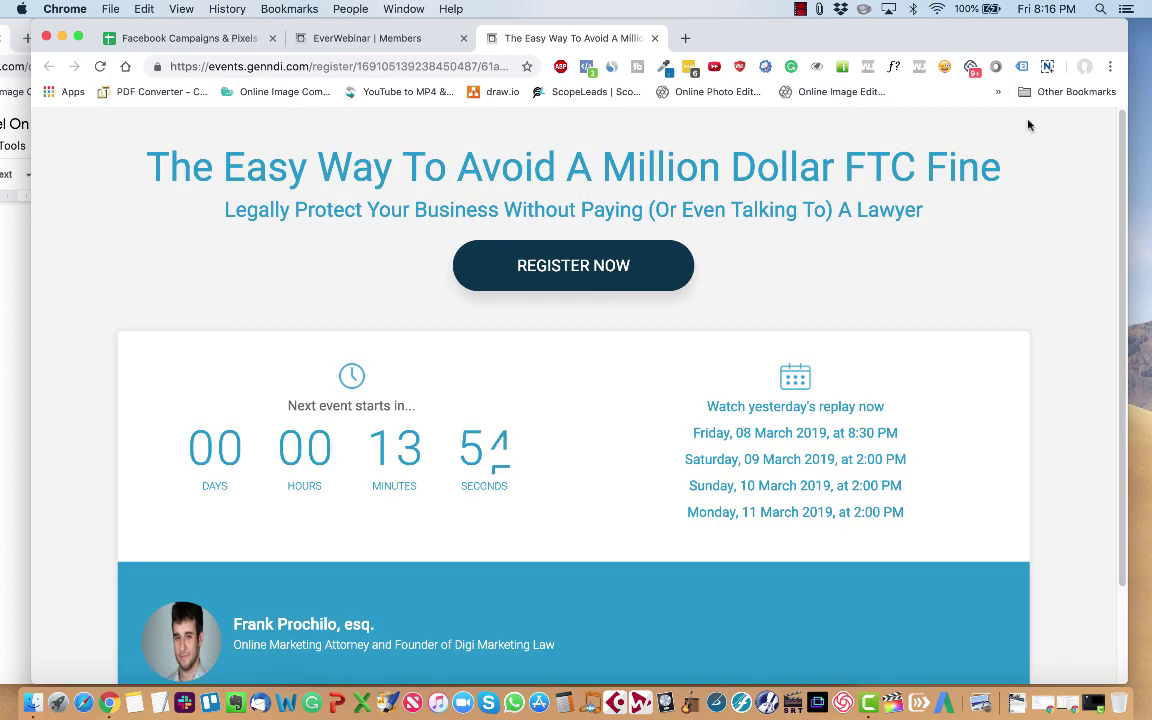
Examine the Tag Assistant results for the Global site tag and Google Ads Conversion Tracking on the registration page.
{"action": "left_click", "coordinate": [1021, 66]}
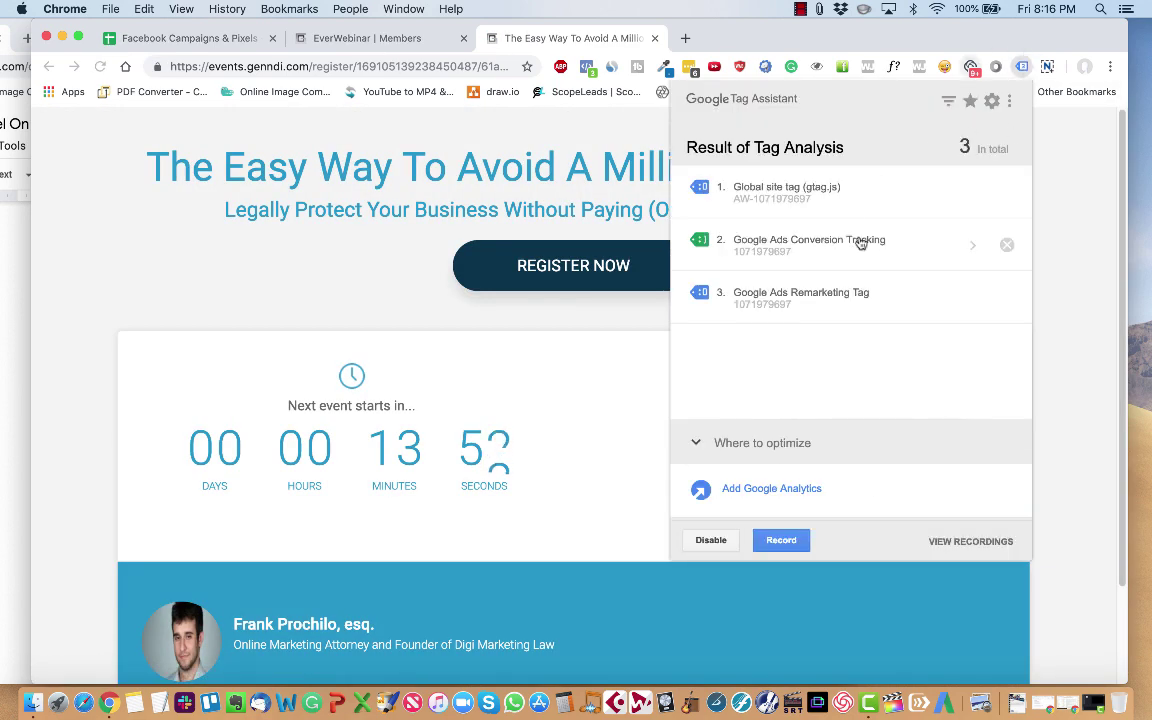
{"action": "left_click_drag", "start_coordinate": [712, 182], "coordinate": [785, 259]}
{"action": "left_click", "coordinate": [775, 258]}
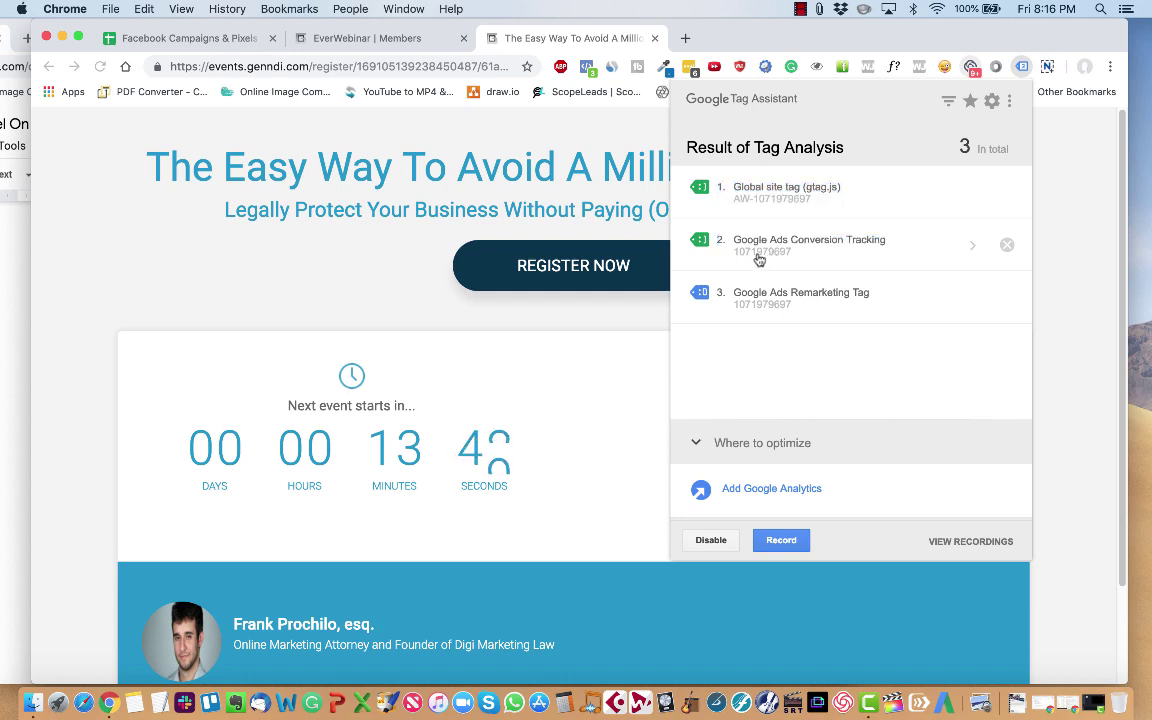
In the Facebook Campaigns & Pixels sheet, check the AW conversion ID in the Webinar TY Page's Google event snippet.
{"action": "left_click", "coordinate": [168, 36]}
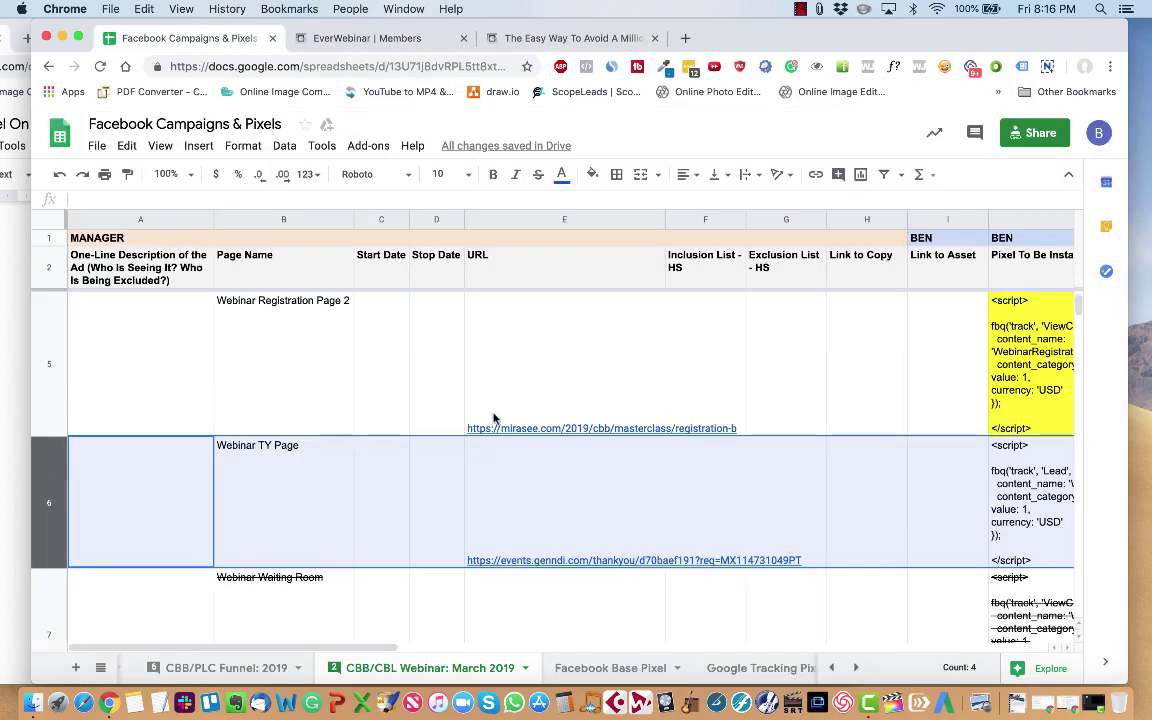
{"action": "scroll", "coordinate": [668, 432], "scroll_direction": "down", "scroll_amount": 3}
{"action": "scroll", "coordinate": [671, 441], "scroll_direction": "right", "scroll_amount": 5}
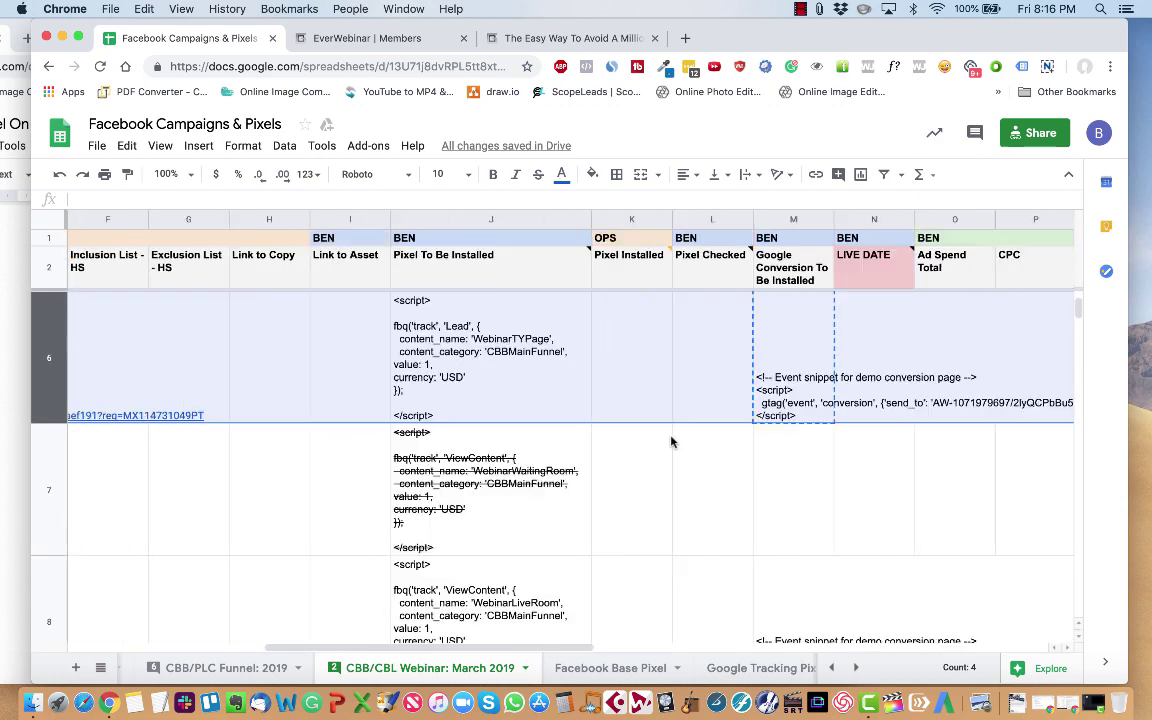
{"action": "scroll", "coordinate": [671, 441], "scroll_direction": "right", "scroll_amount": 2}
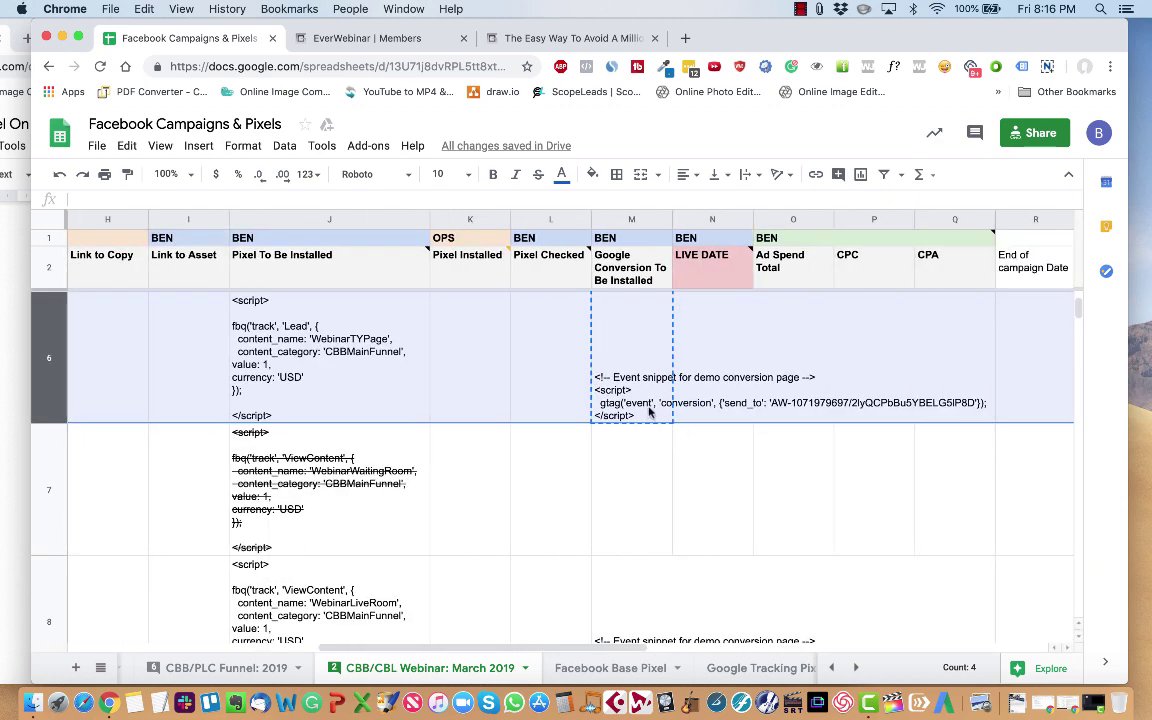
{"action": "double_click", "coordinate": [633, 397]}
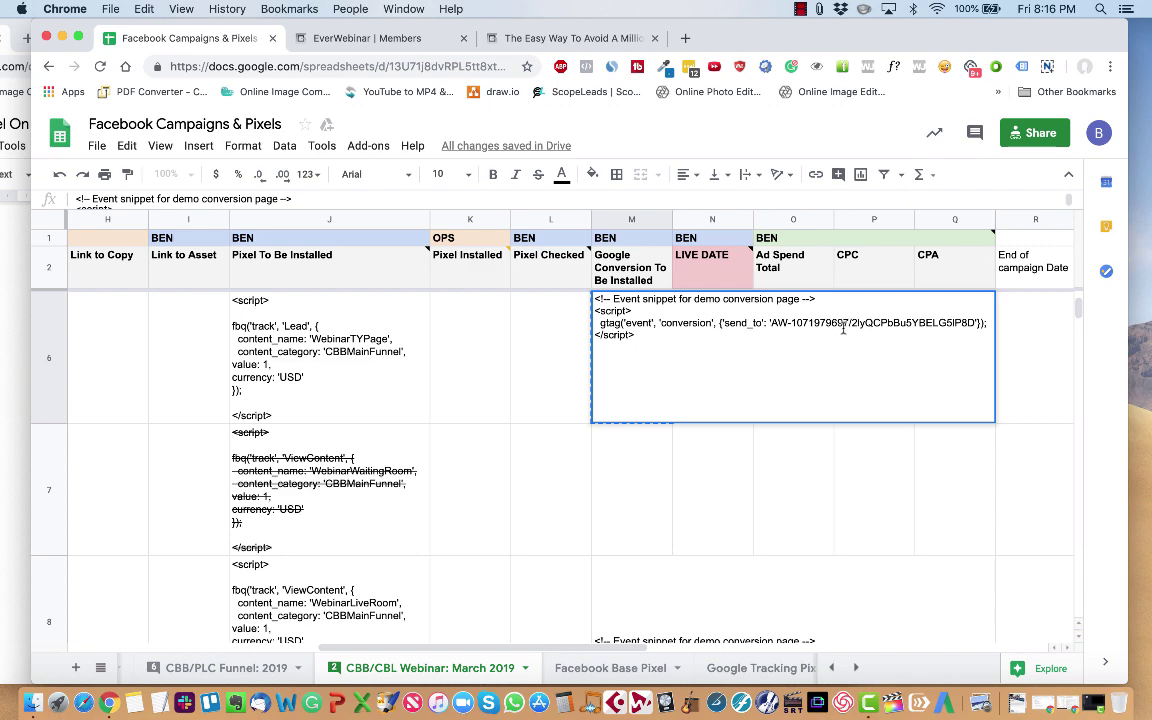
{"action": "left_click_drag", "start_coordinate": [849, 323], "coordinate": [781, 323]}
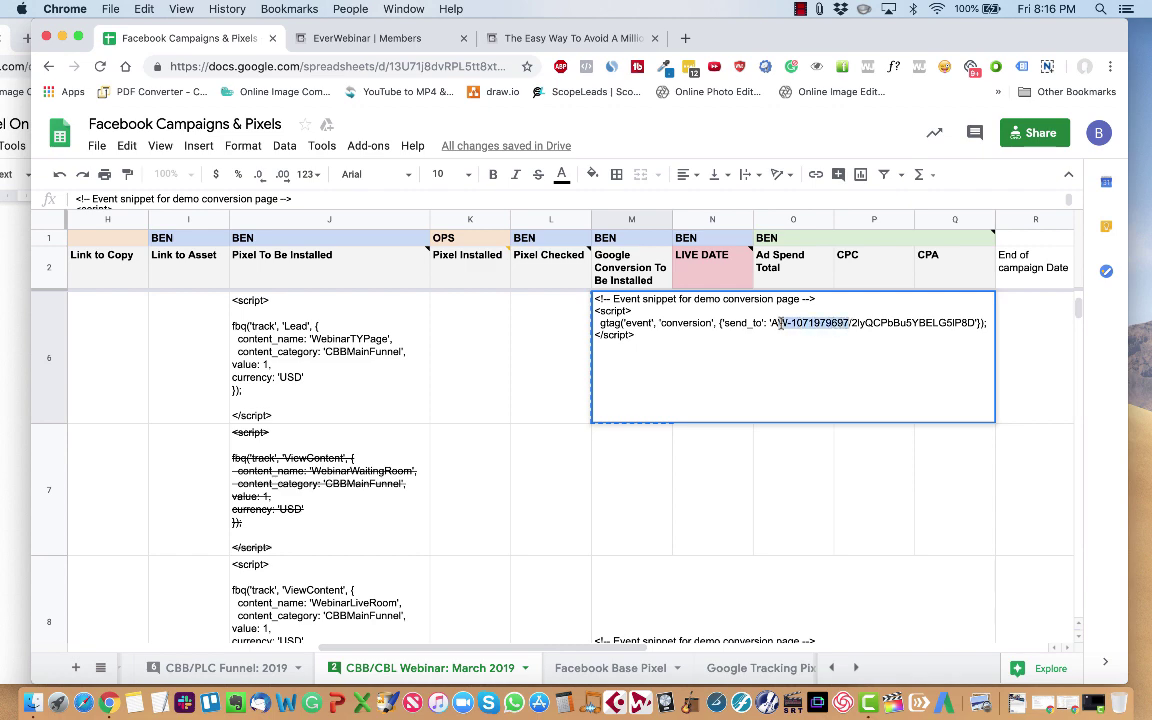
Return to the procedure document and review the installation steps from opening the sheet through the Facebook and Google sections.
{"action": "left_click", "coordinate": [4, 293]}
{"action": "scroll", "coordinate": [38, 420], "scroll_direction": "up", "scroll_amount": 5}
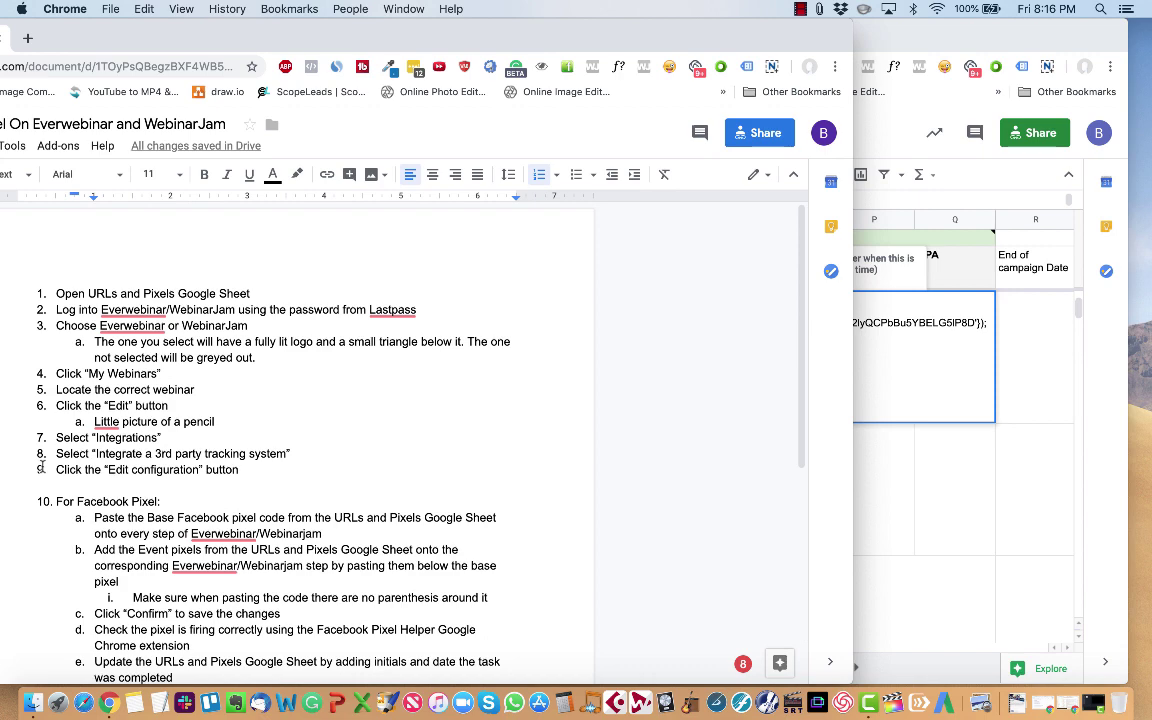
{"action": "scroll", "coordinate": [40, 467], "scroll_direction": "down", "scroll_amount": 5}
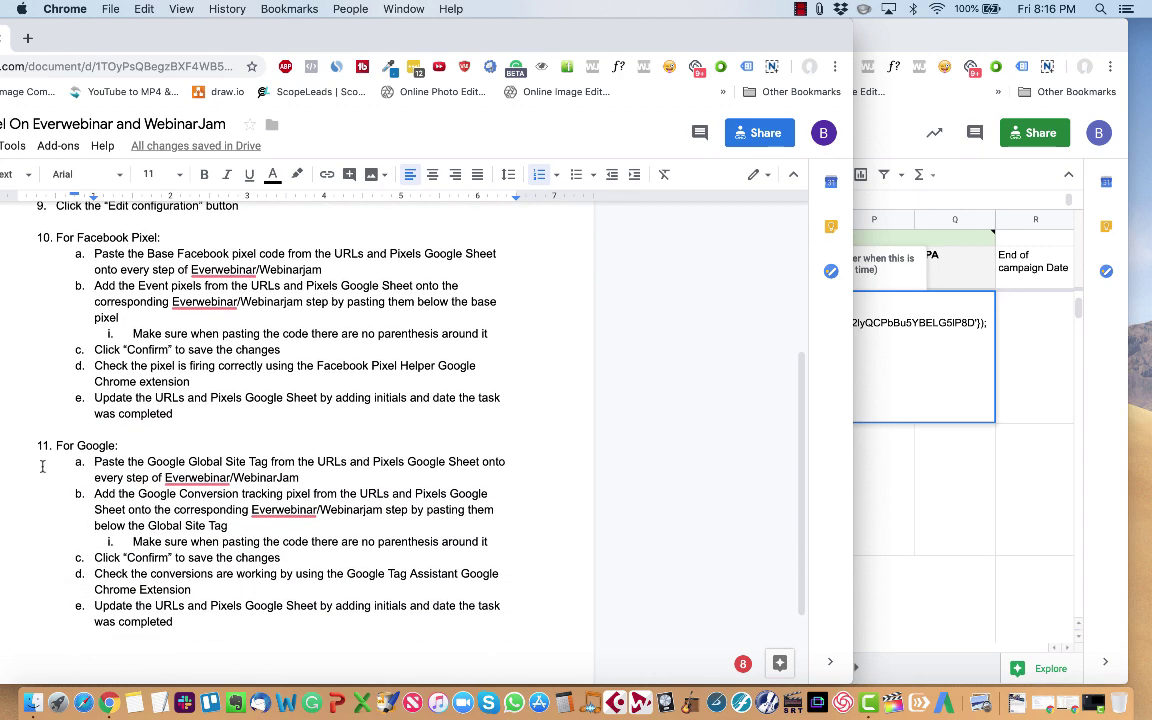